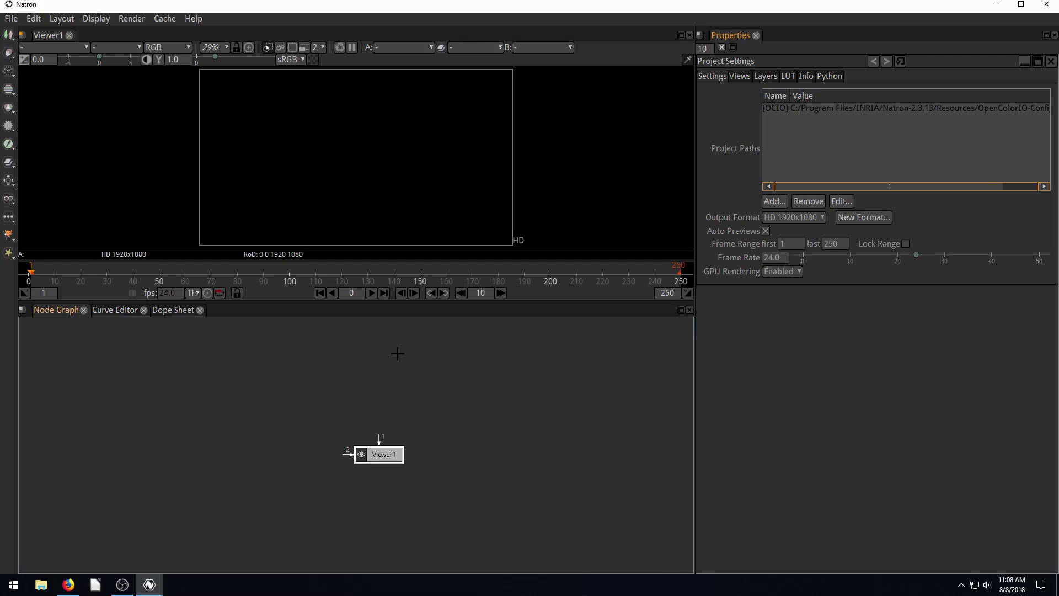
Step: Search Pixabay for 'mountain logo' and open the Mountain Icon Sign result
left_click_drag(370, 453, 344, 448)
left_click(69, 584)
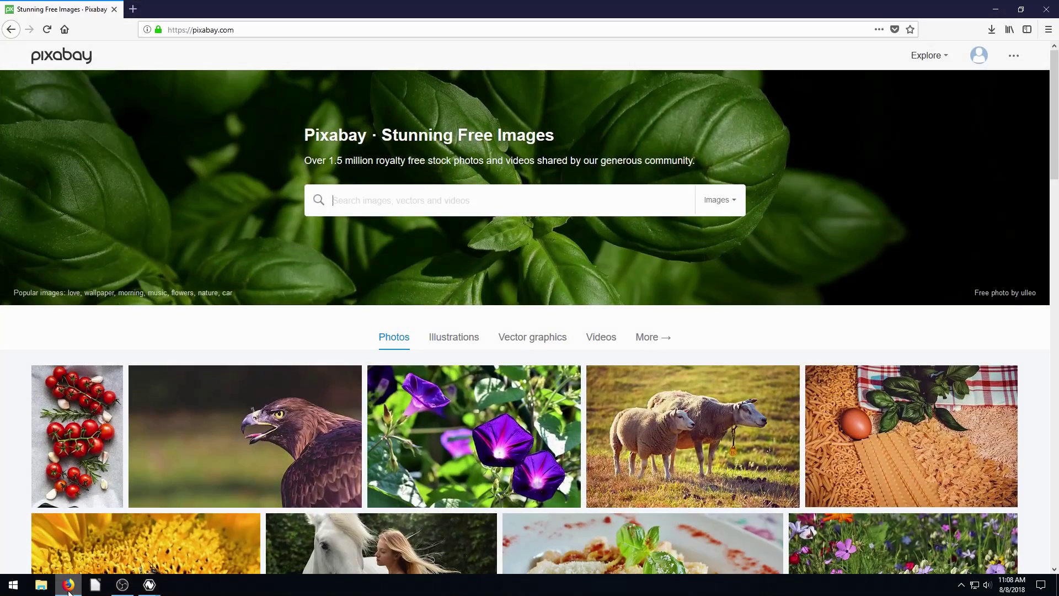
type("pi")
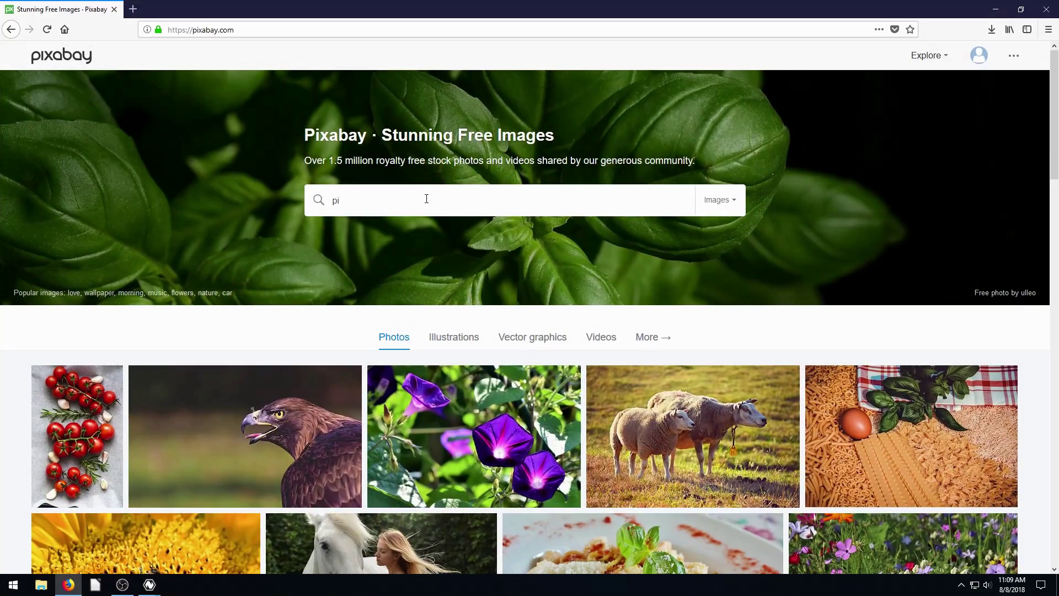
type("xa")
key("BackSpace")
key("BackSpace")
key("BackSpace")
key("BackSpace")
type("mountain")
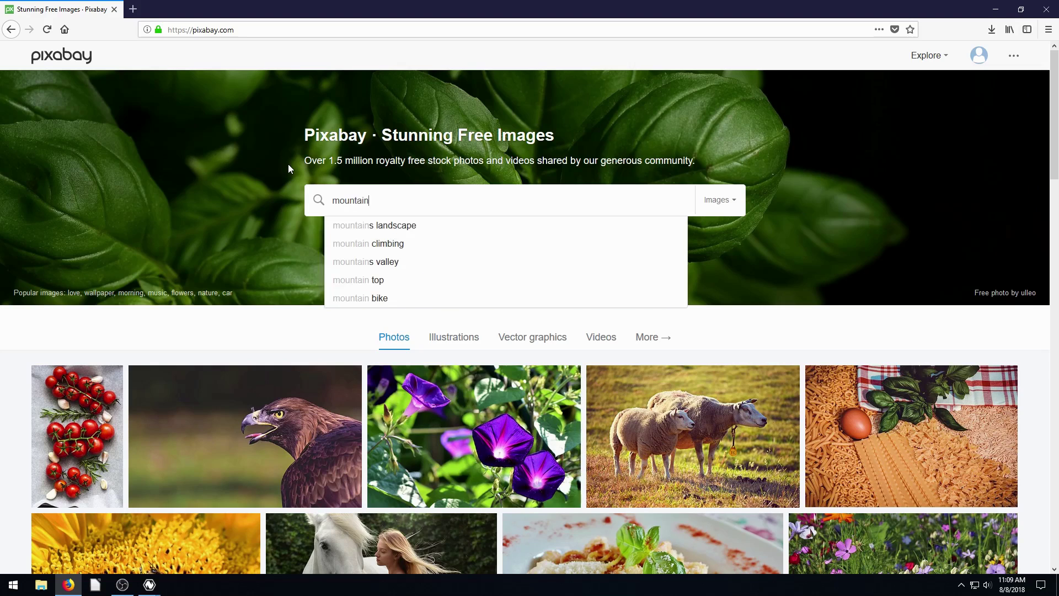
type(" logo")
key("Return")
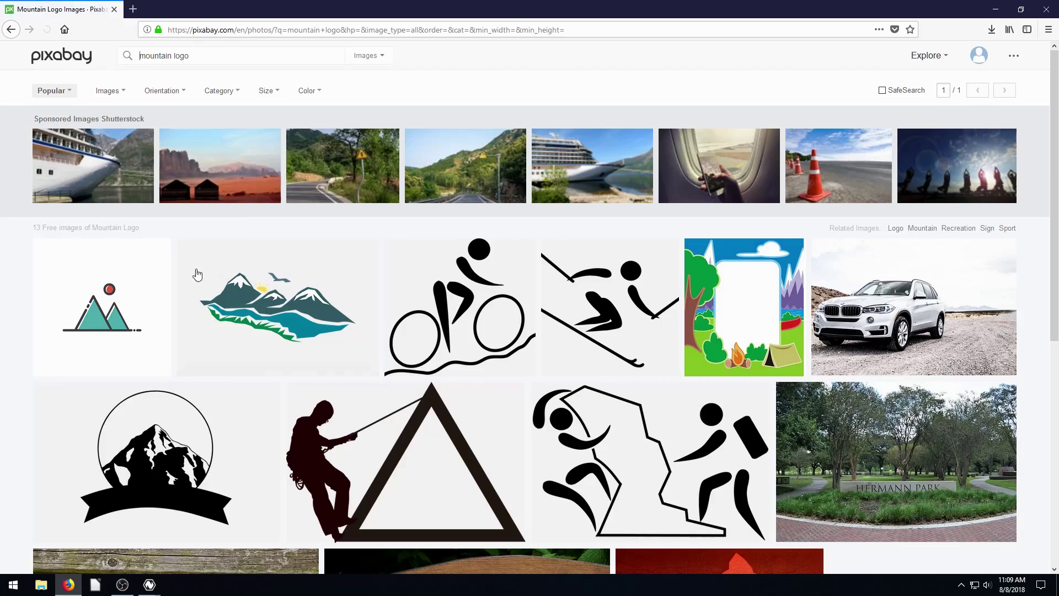
left_click(105, 309)
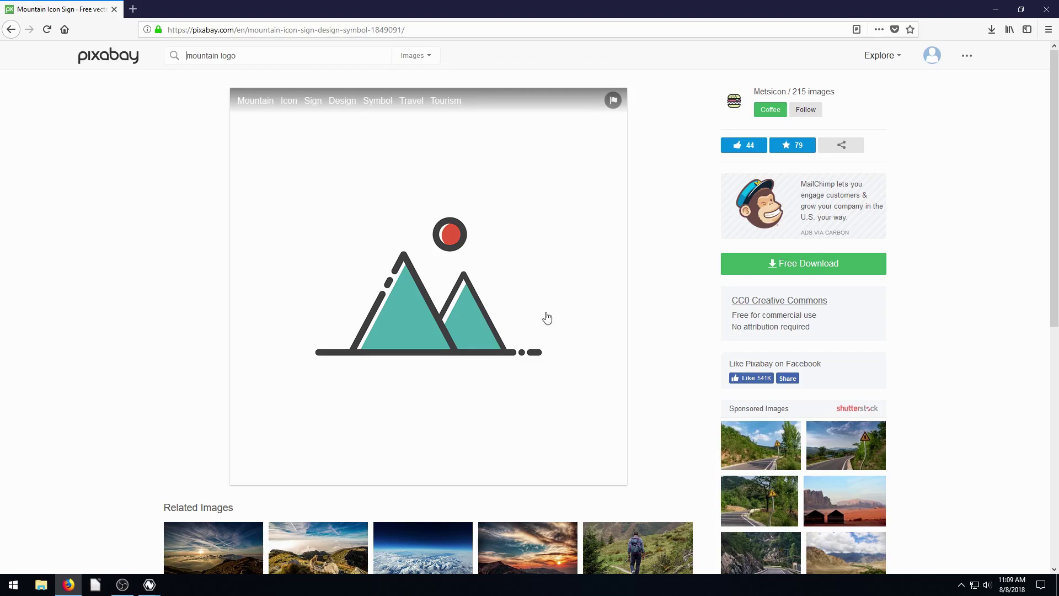
Step: Download the 640×640 PNG of the mountain icon and open it from recent downloads
left_click(803, 261)
left_click(737, 295)
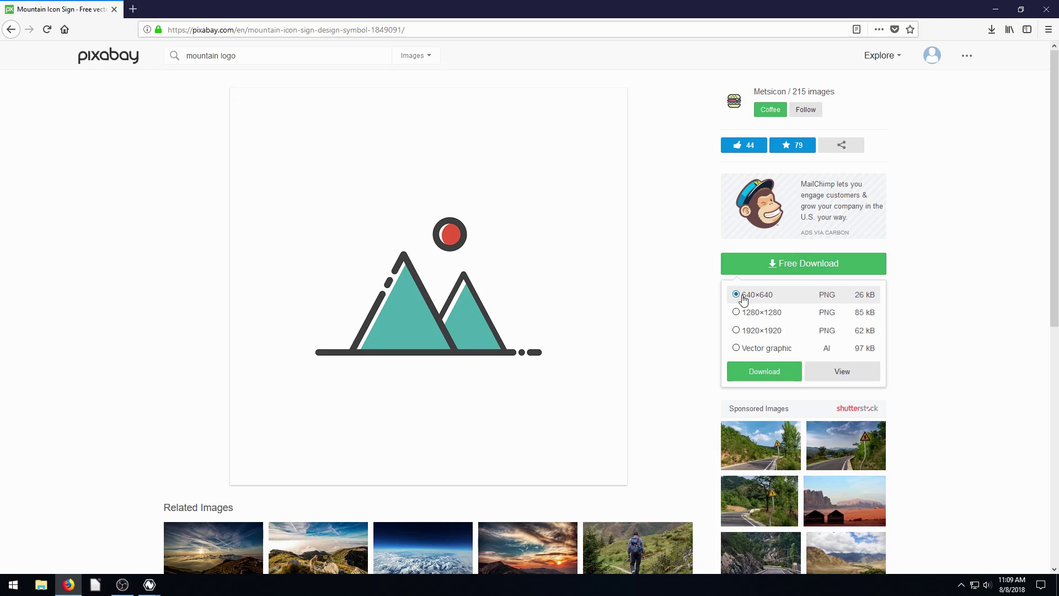
left_click(753, 377)
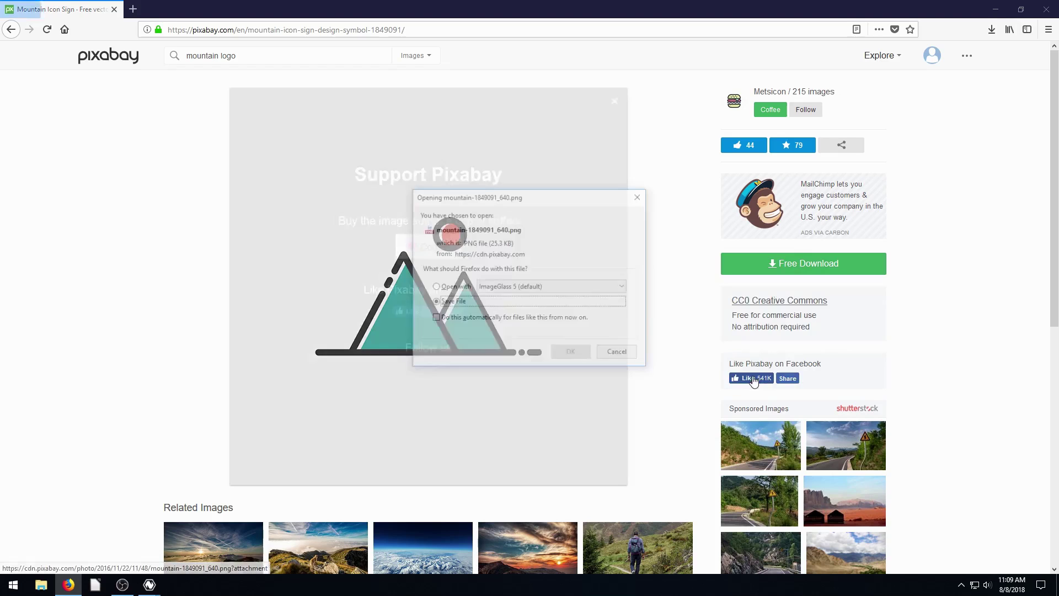
left_click(572, 353)
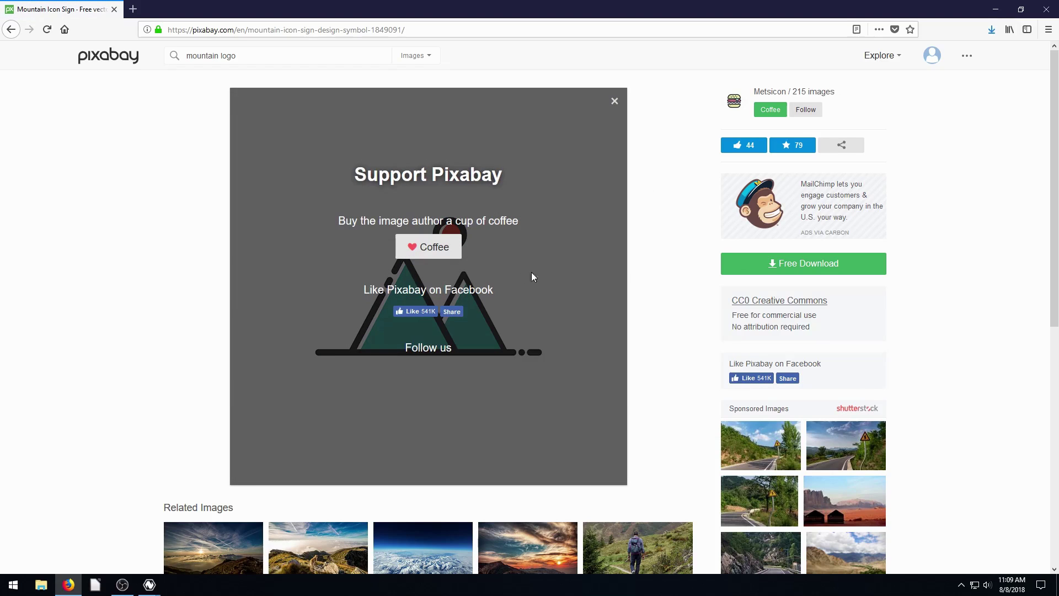
left_click(991, 29)
left_click(885, 59)
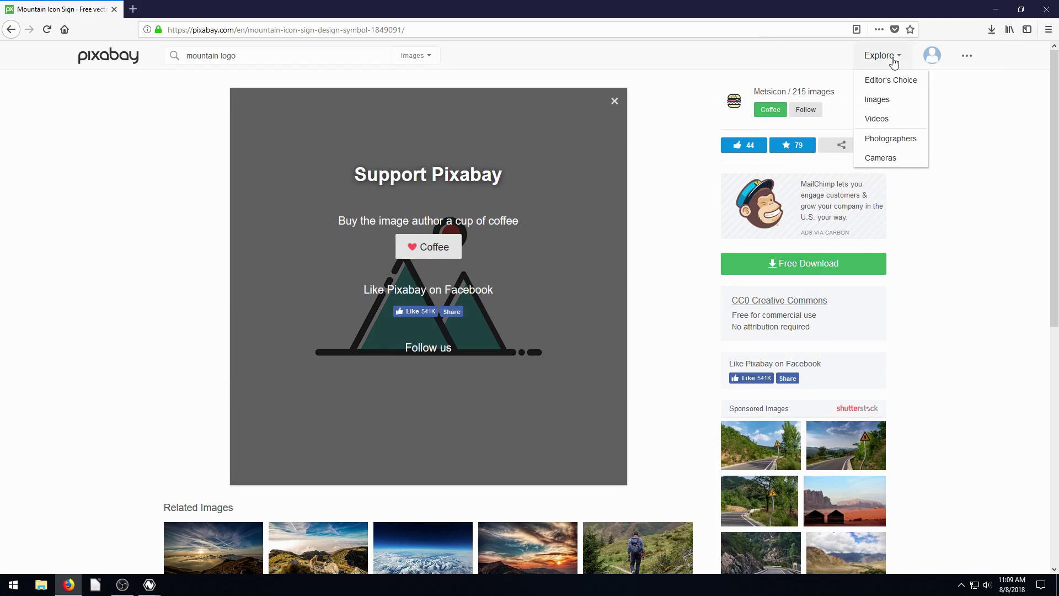
Step: Zoom in and out on the mountain logo in ImageGlass, then close the viewer
scroll(558, 298, "up", 4)
scroll(556, 297, "down", 8)
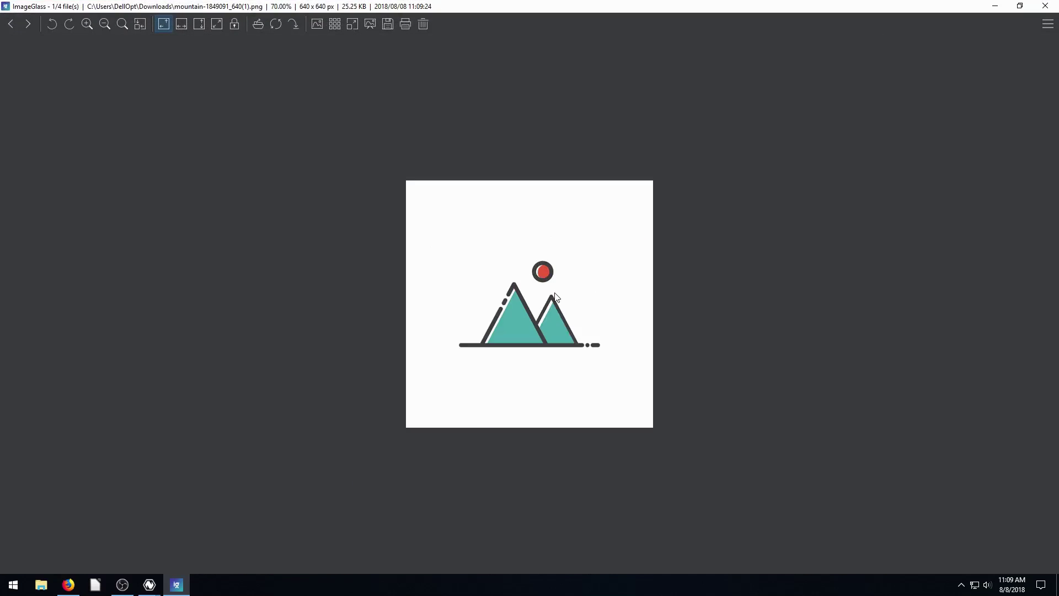
scroll(556, 297, "up", 3)
scroll(472, 260, "down", 2)
left_click(1045, 6)
Step: Add a Read node loading mountain-1849091_640.png into the Natron project
left_click(996, 7)
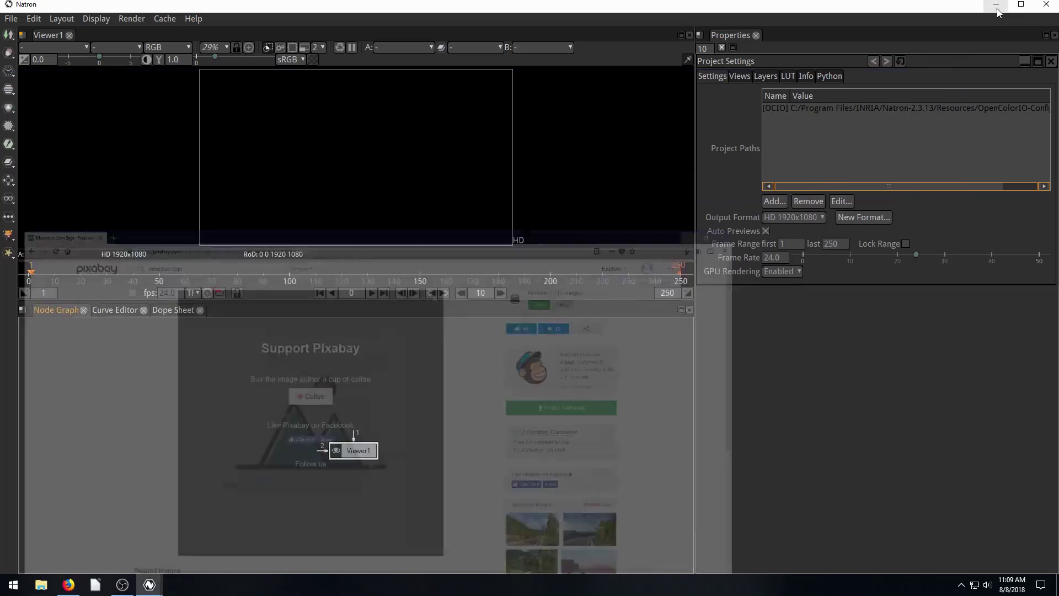
left_click(9, 37)
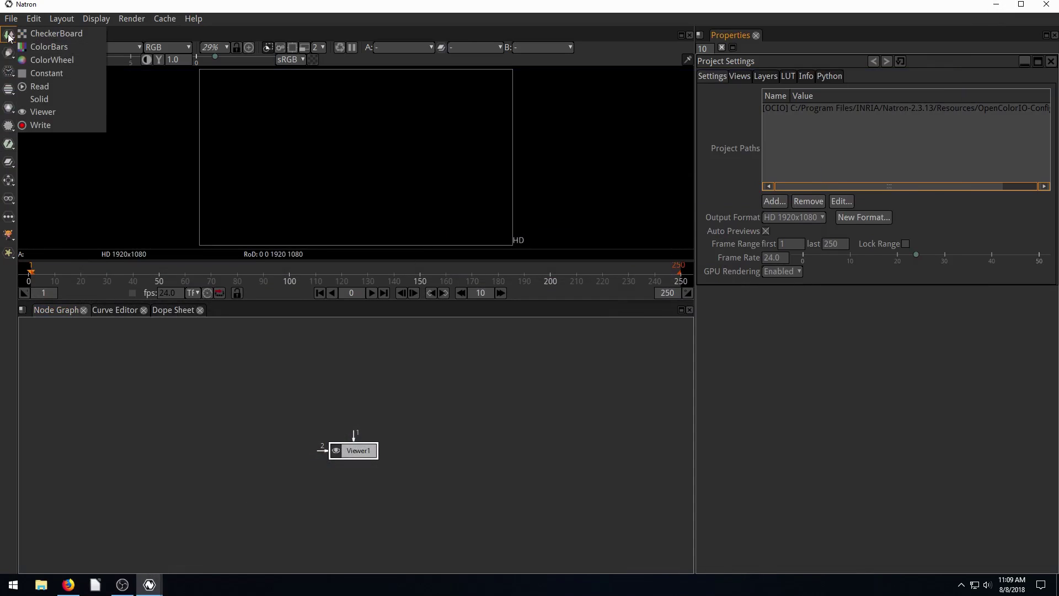
left_click(10, 53)
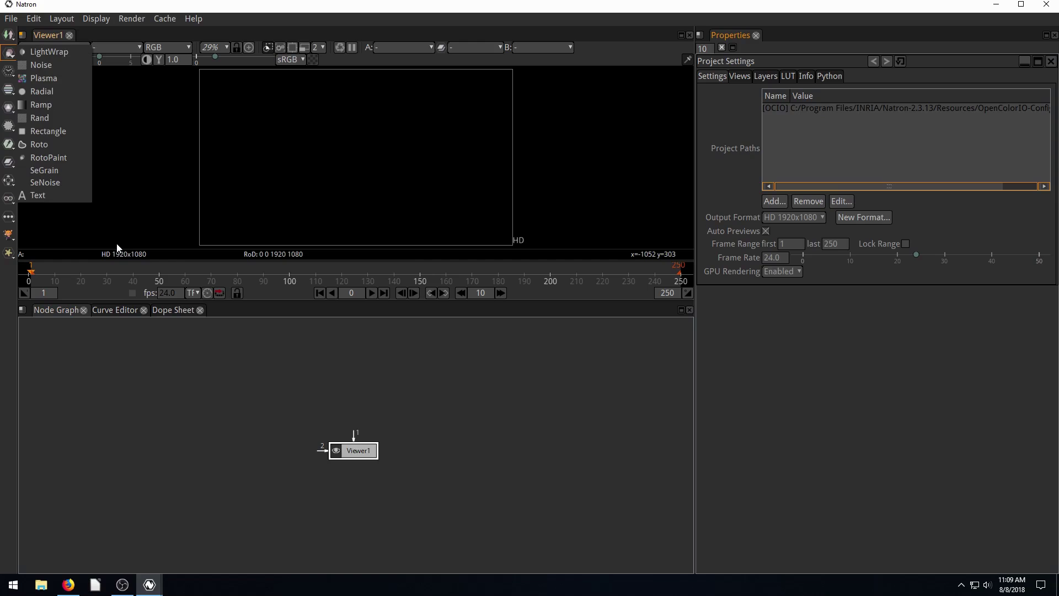
left_click(8, 37)
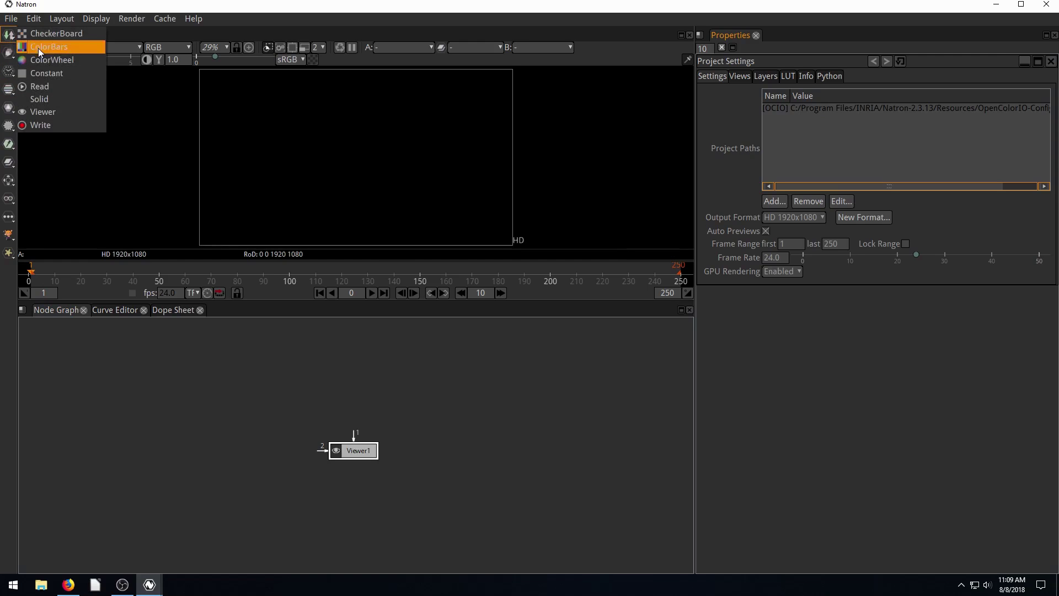
left_click(39, 87)
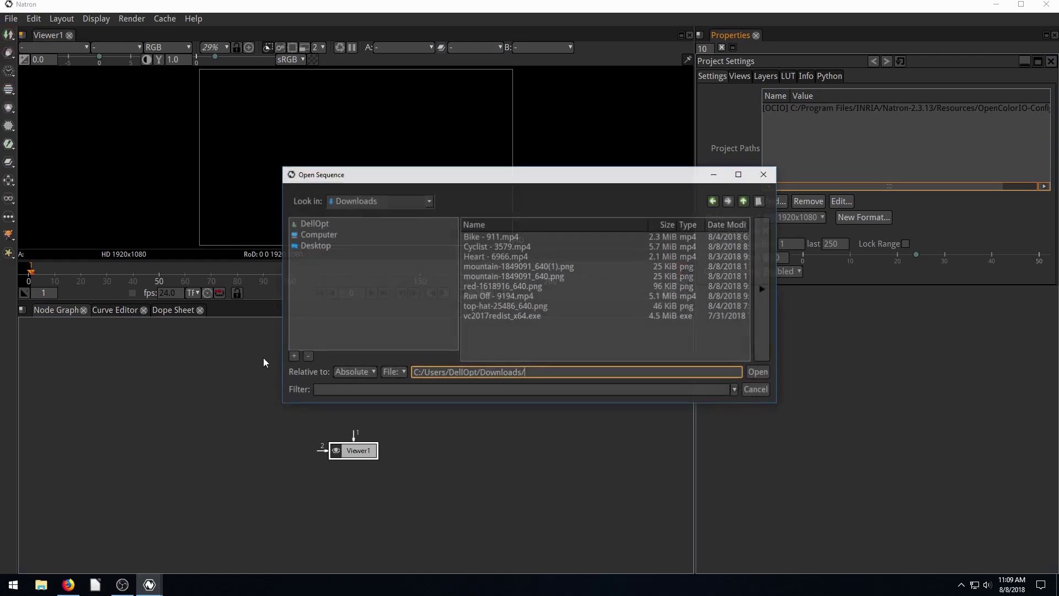
left_click(481, 276)
left_click(759, 372)
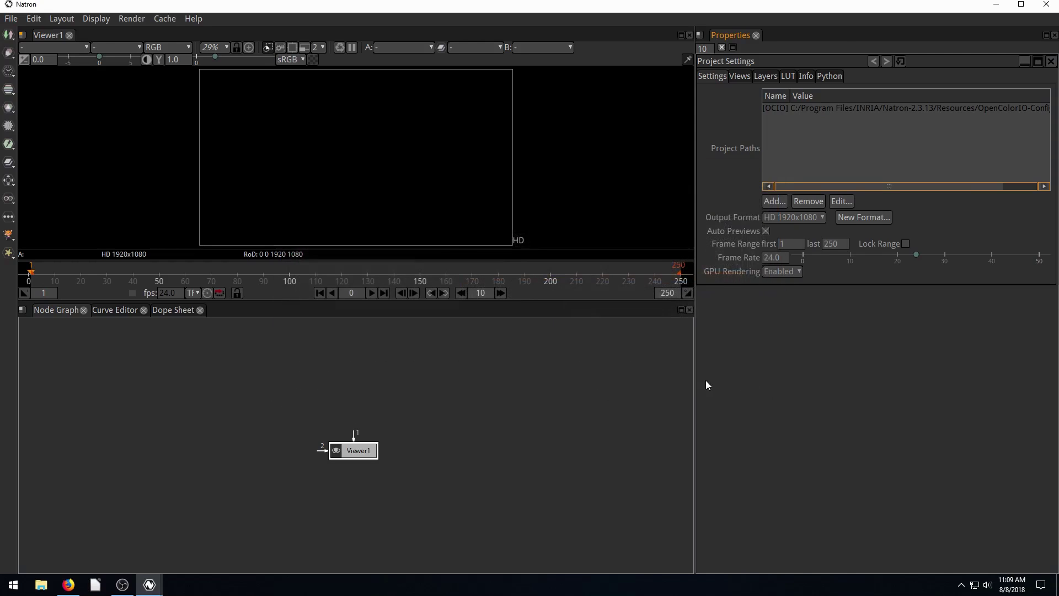
Step: Arrange Read1 and Viewer1 neatly in the Node Graph
left_click_drag(374, 424, 233, 403)
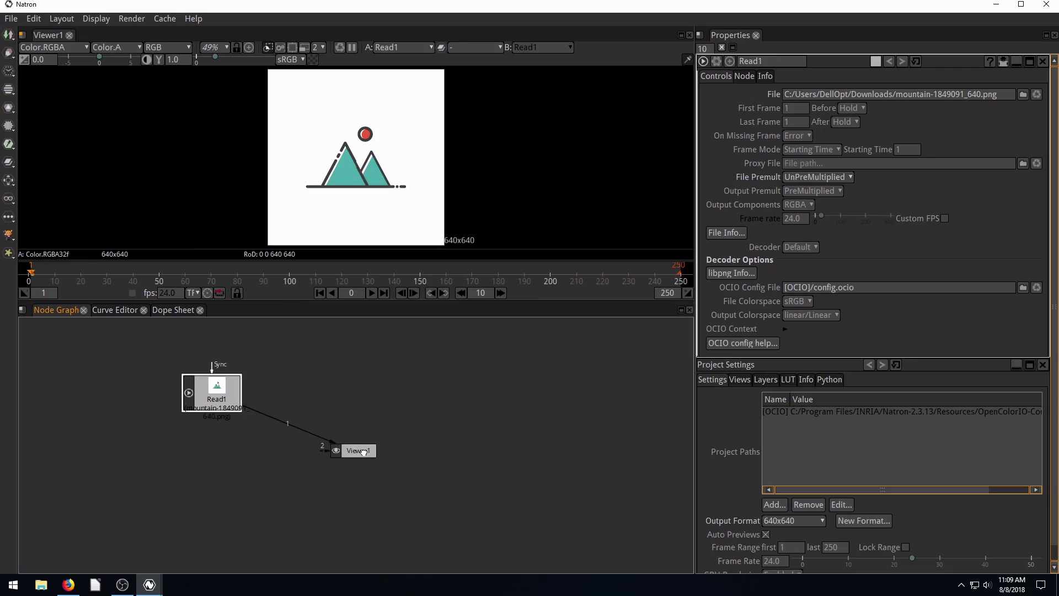
left_click_drag(366, 455, 415, 470)
left_click_drag(223, 389, 249, 393)
left_click_drag(410, 465, 417, 467)
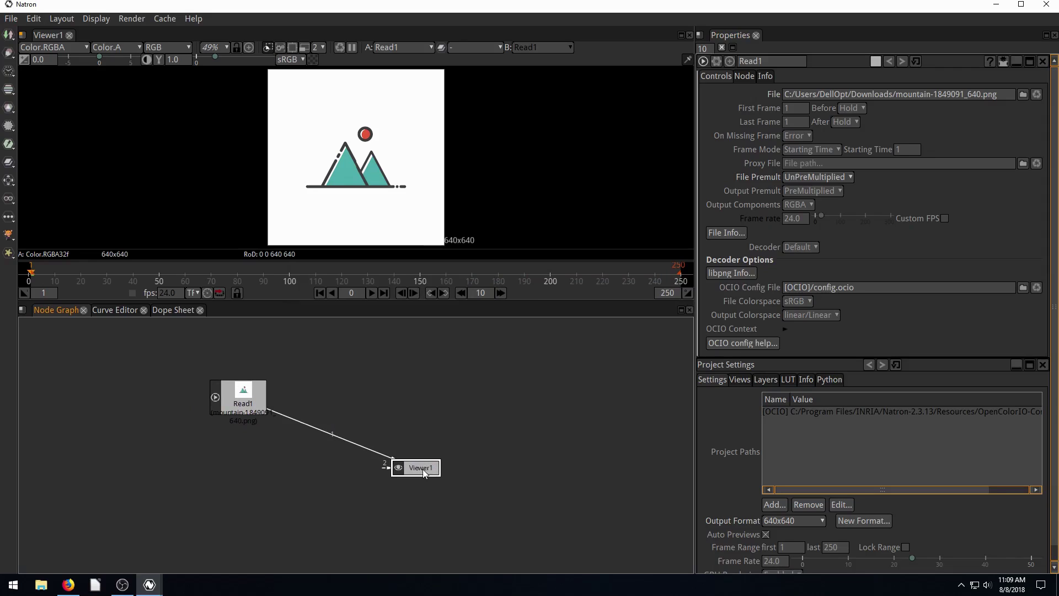
left_click(255, 393)
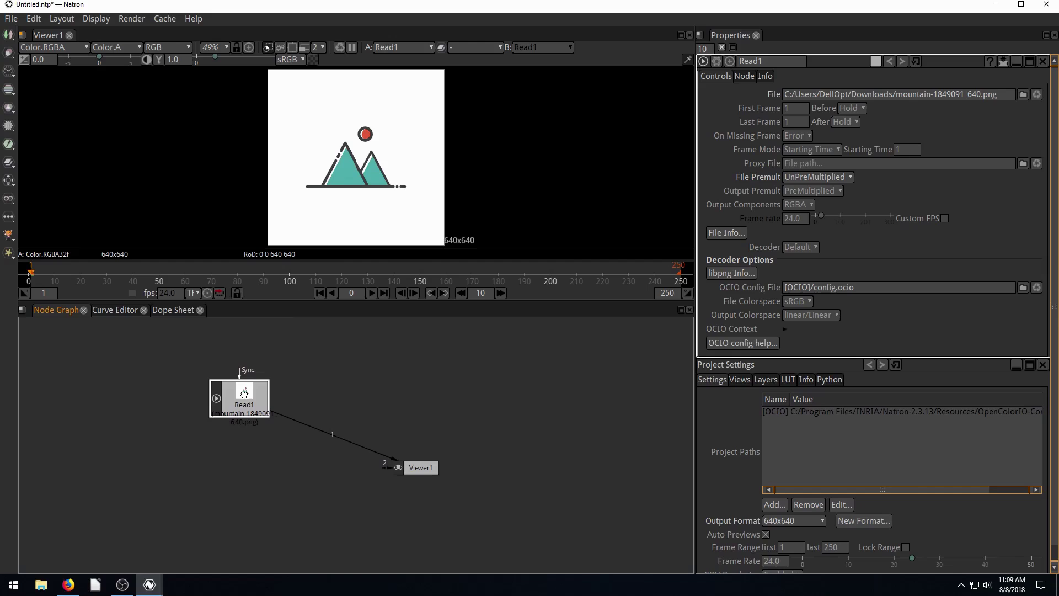
scroll(849, 286, "down", 1)
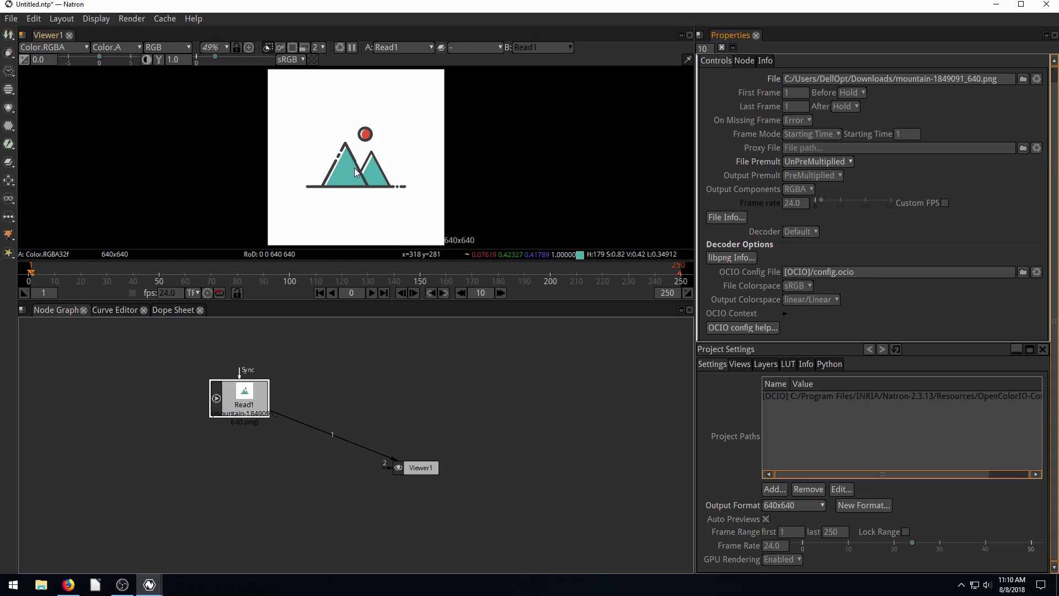
left_click_drag(227, 405, 239, 393)
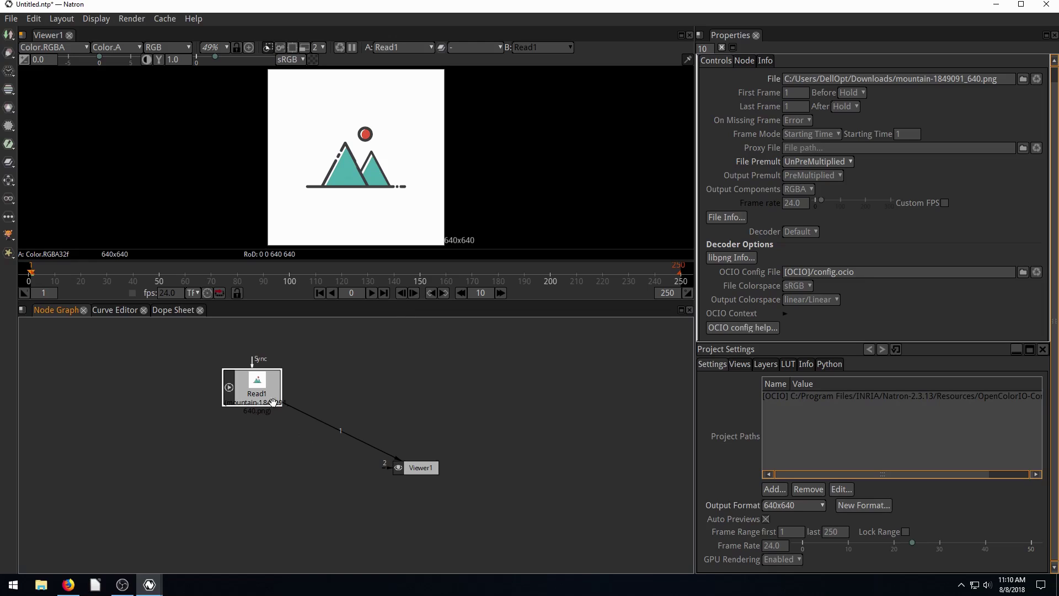
left_click_drag(264, 389, 270, 389)
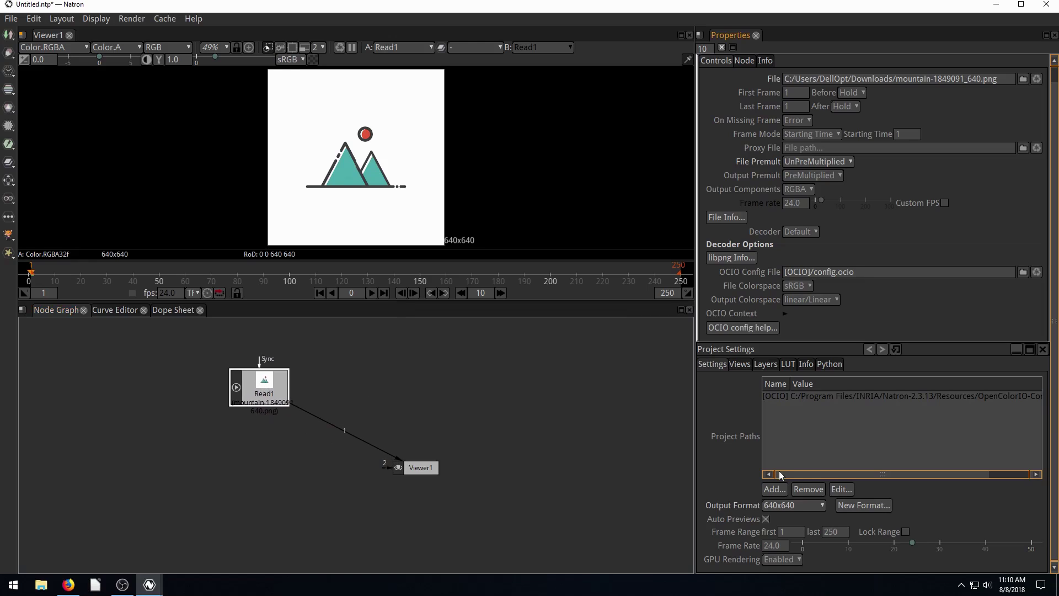
Step: Set the project Output Format to HD 1920x1080 and reposition Viewer1 in the graph
left_click(786, 507)
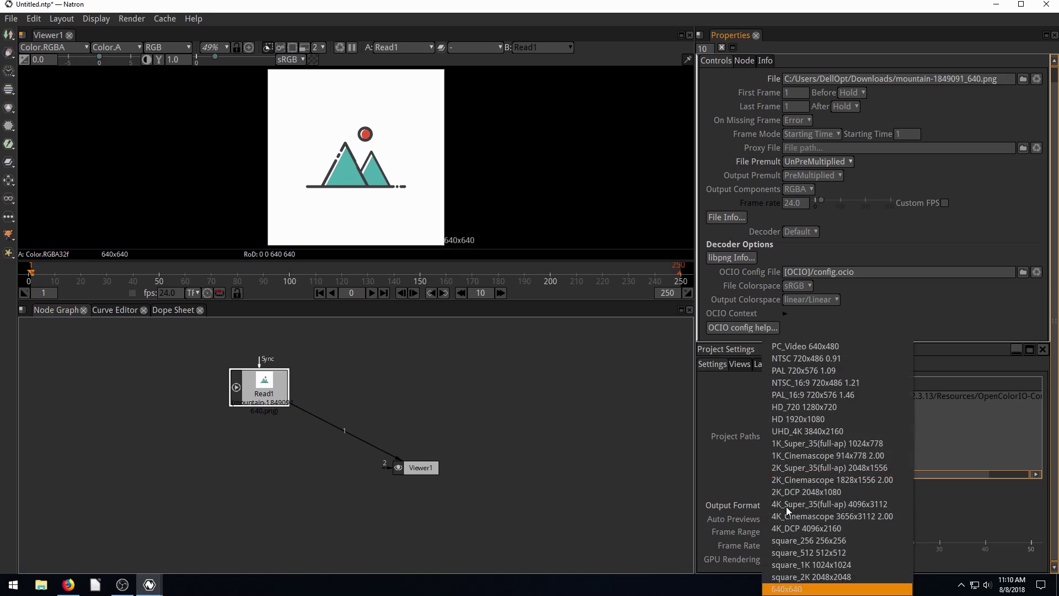
left_click(791, 422)
left_click(522, 423)
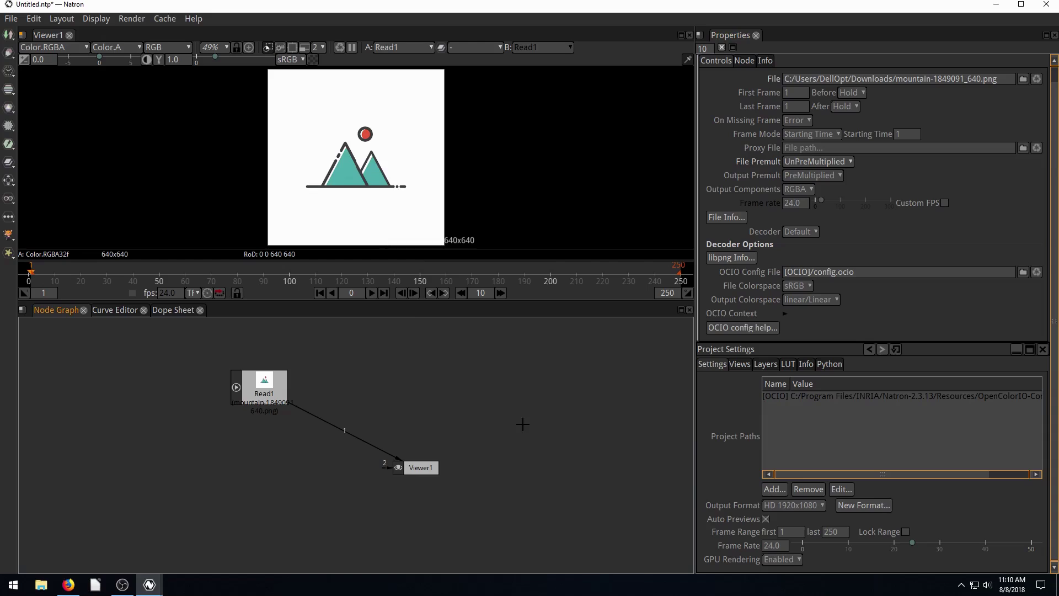
scroll(363, 193, "down", 5)
scroll(362, 193, "up", 3)
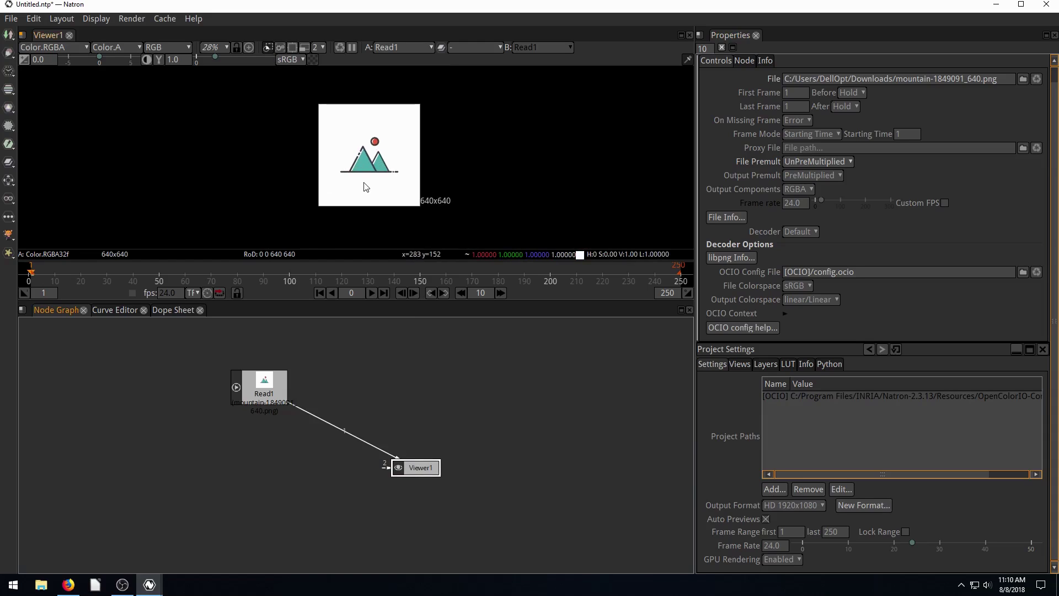
left_click(265, 386)
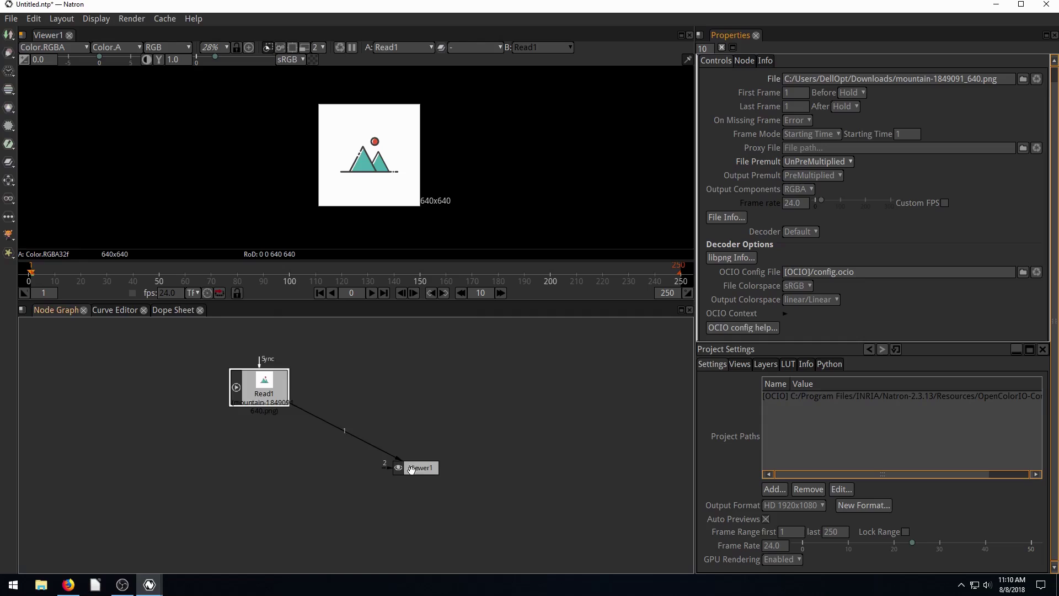
left_click_drag(411, 468, 448, 458)
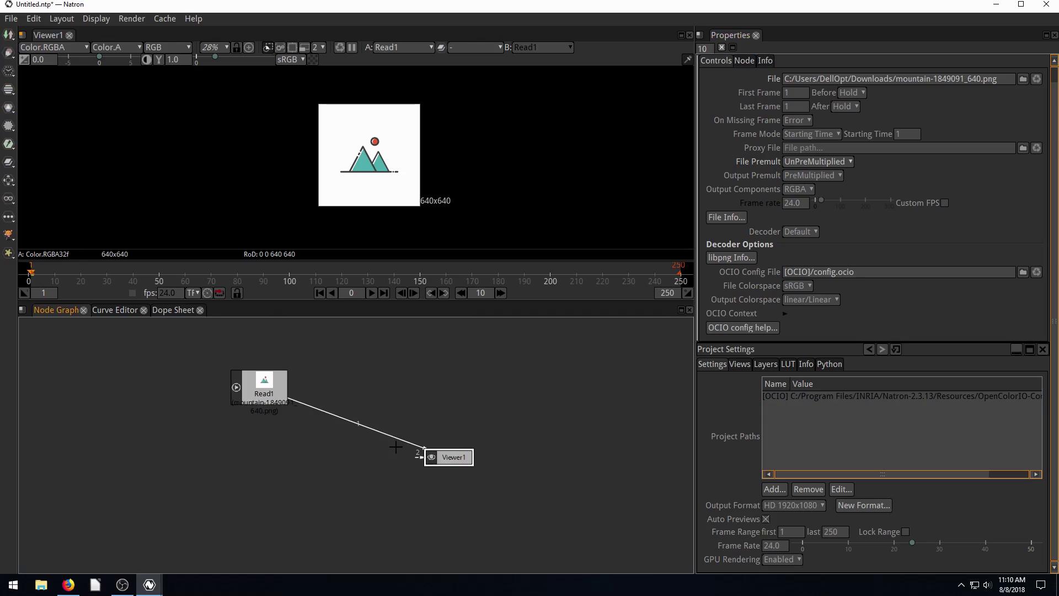
left_click(8, 40)
left_click(9, 40)
Step: Add a Shadertoy node from the Filter menu and place Shadertoy1 in the graph
left_click(9, 127)
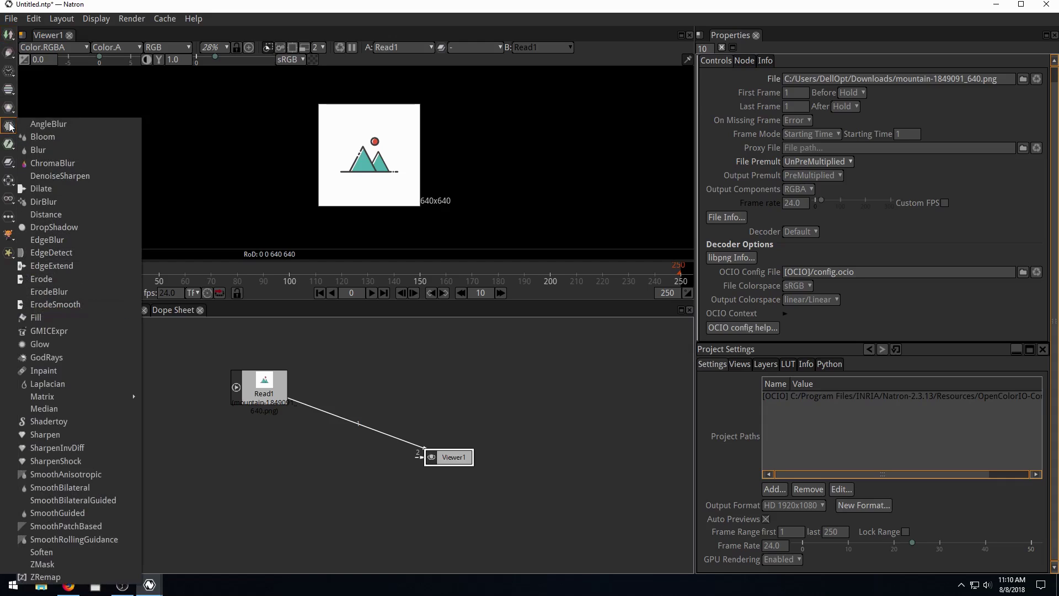
left_click(62, 421)
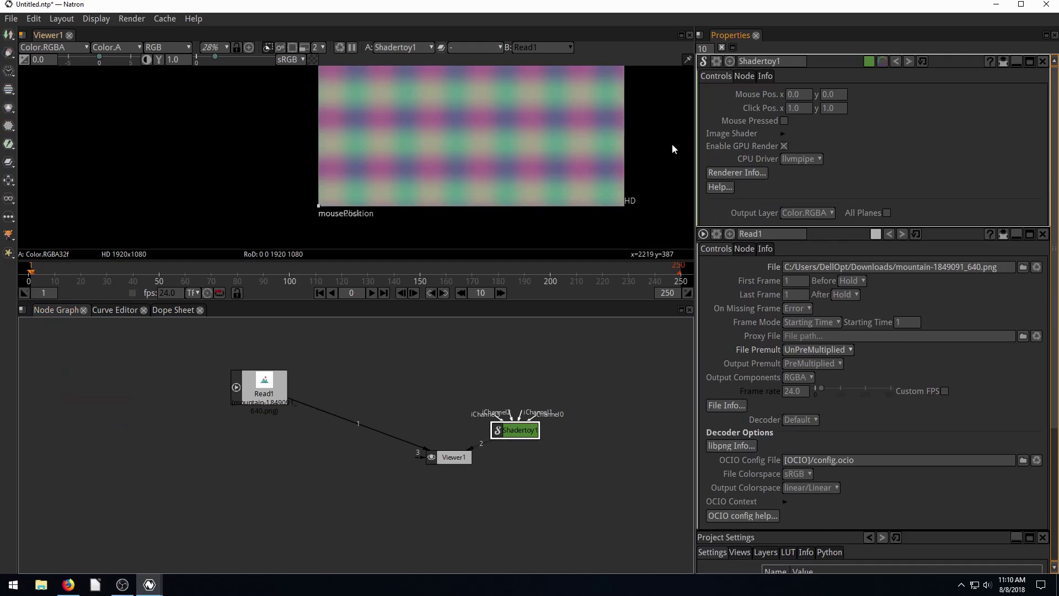
left_click_drag(455, 135, 381, 187)
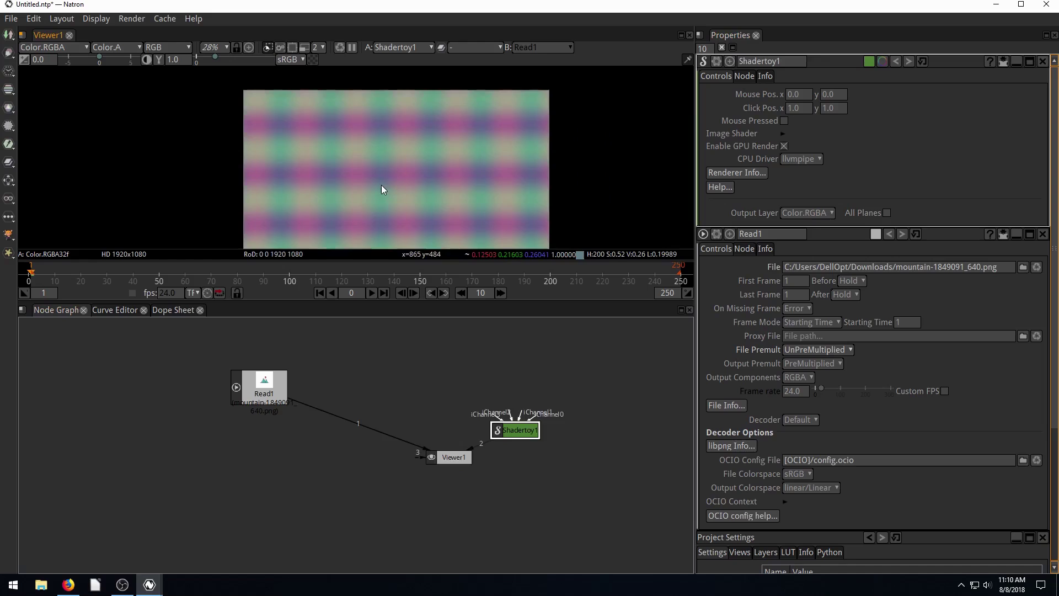
scroll(379, 190, "down", 2)
left_click_drag(513, 428, 488, 394)
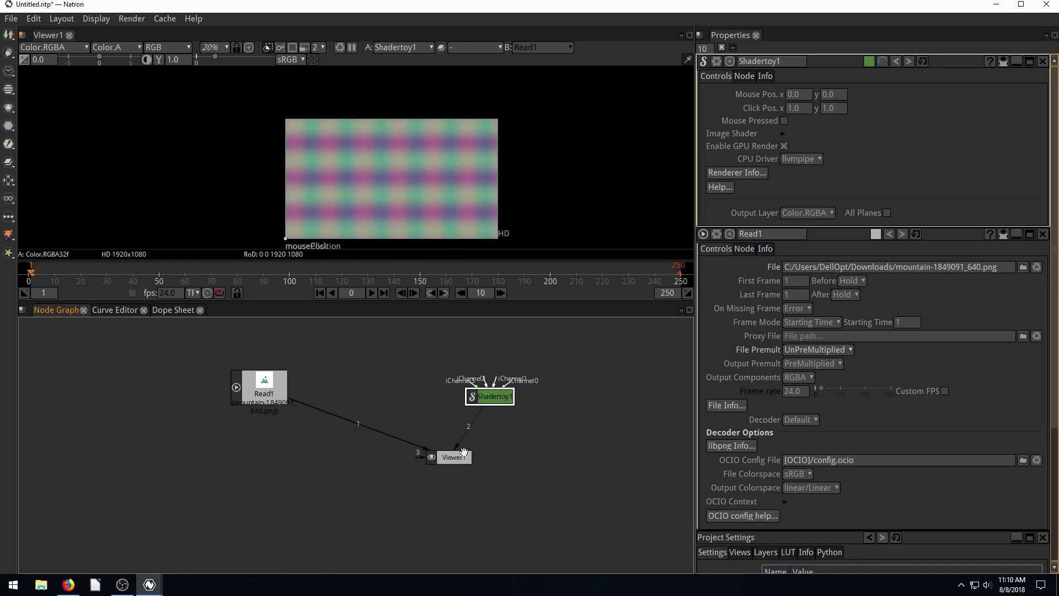
Step: Play the Shadertoy colour-grid animation in the viewer and stop it at frame 78
left_click(371, 293)
scroll(399, 196, "up", 1)
left_click_drag(395, 194, 393, 173)
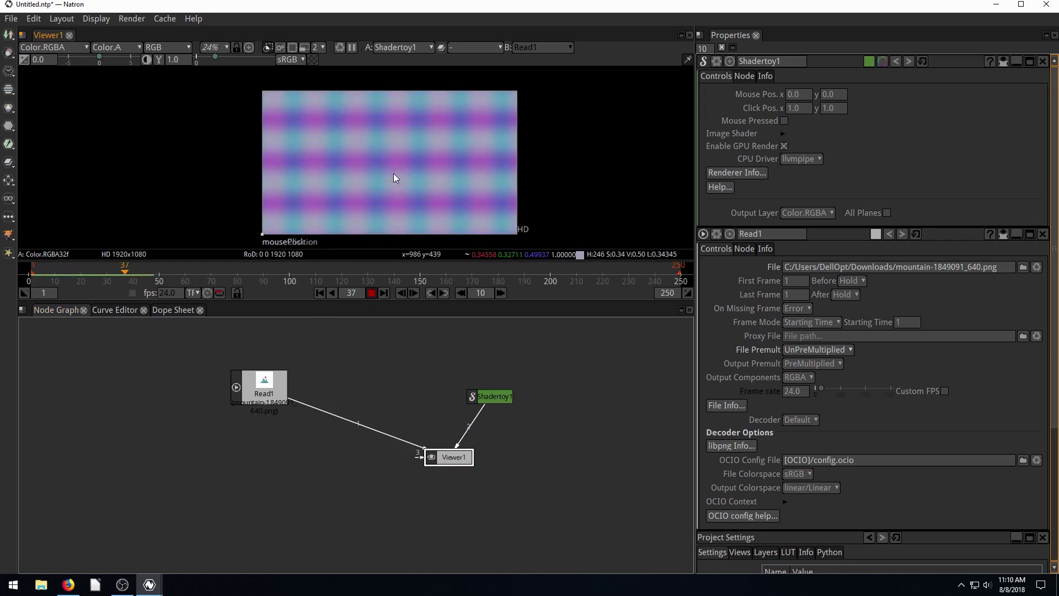
left_click(372, 293)
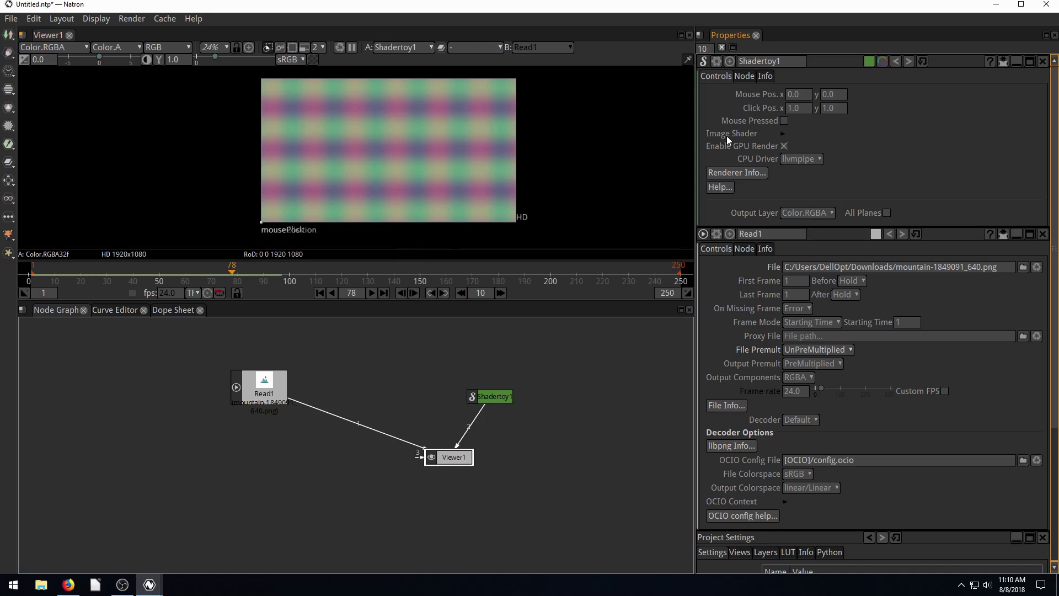
Step: Load the Source > Worley Noise Waters preset in Shadertoy1's Image Shader settings
left_click(783, 134)
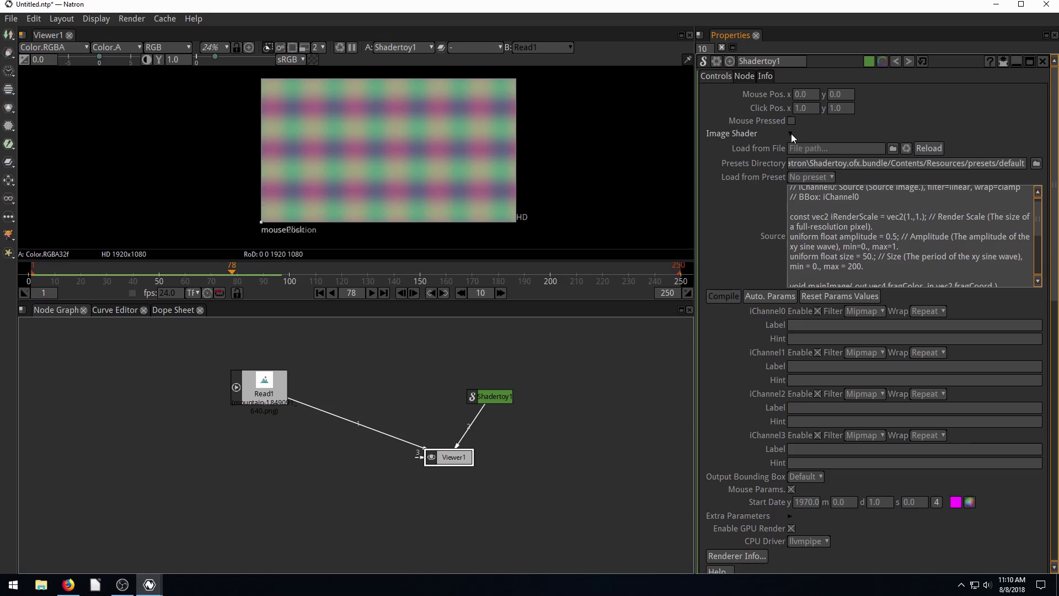
left_click(816, 177)
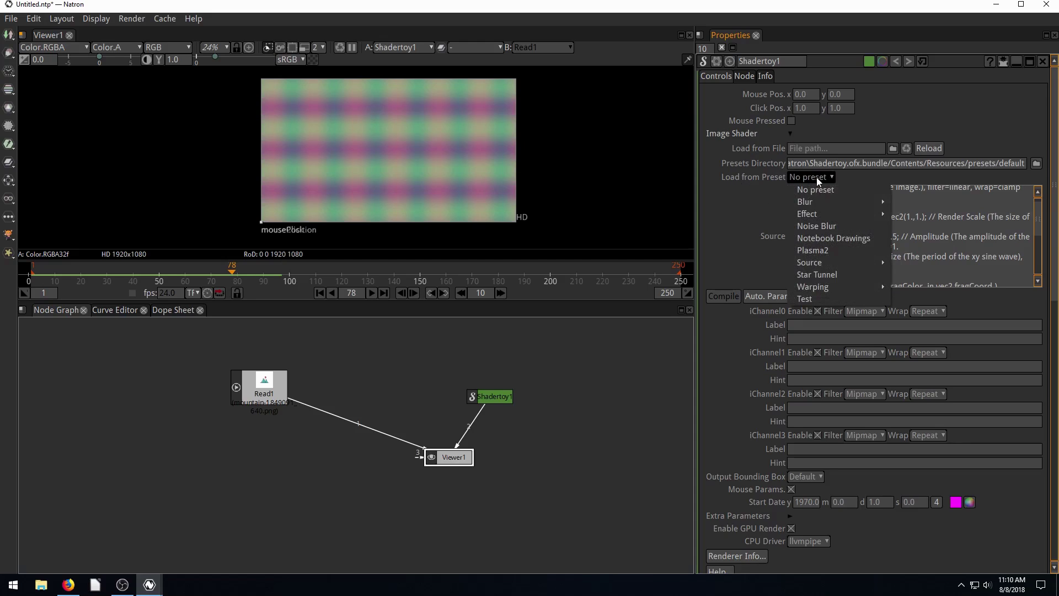
mouse_move(816, 262)
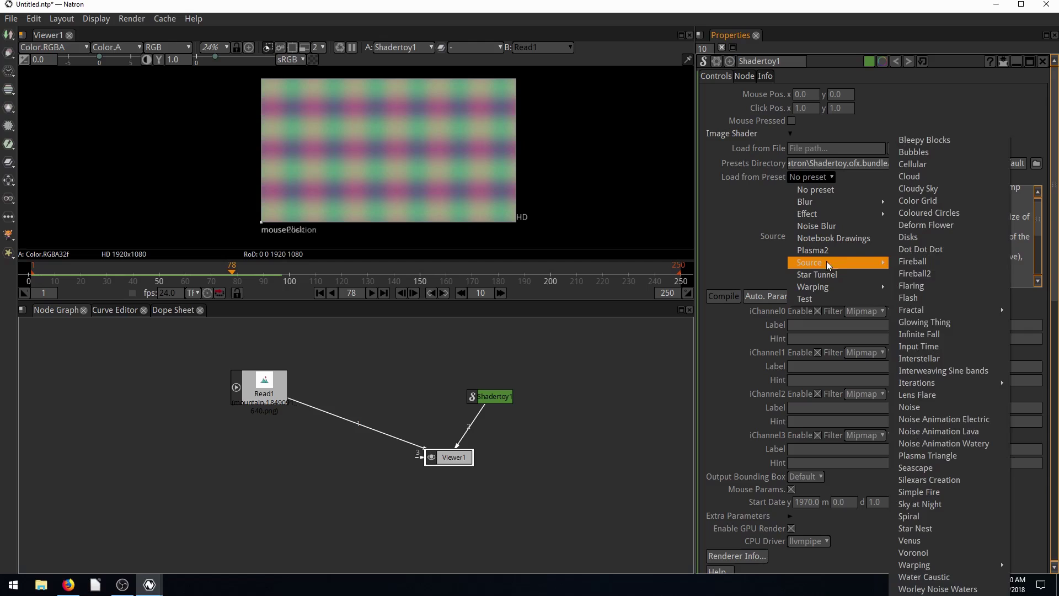
left_click(960, 589)
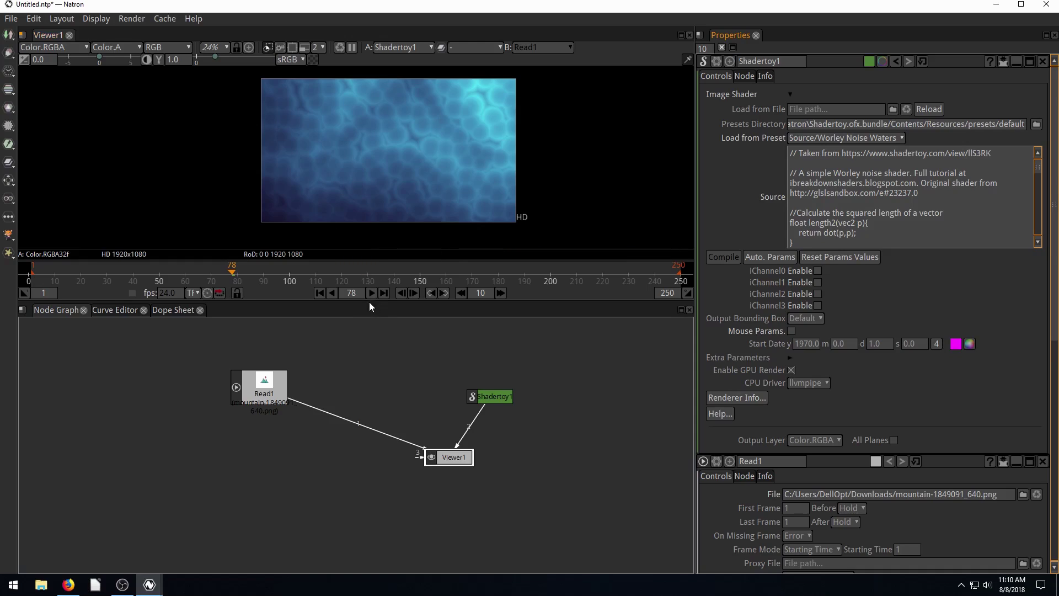
Step: Enlarge the viewer, play the water animation from frame 1, then return to frame 1
left_click_drag(366, 301, 366, 374)
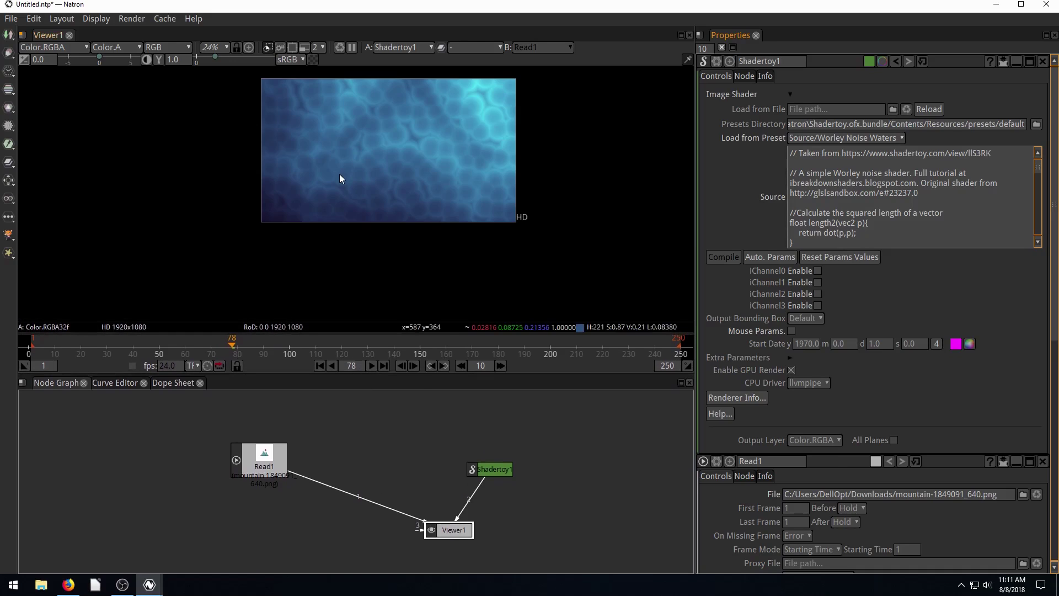
scroll(814, 169, "down", 10)
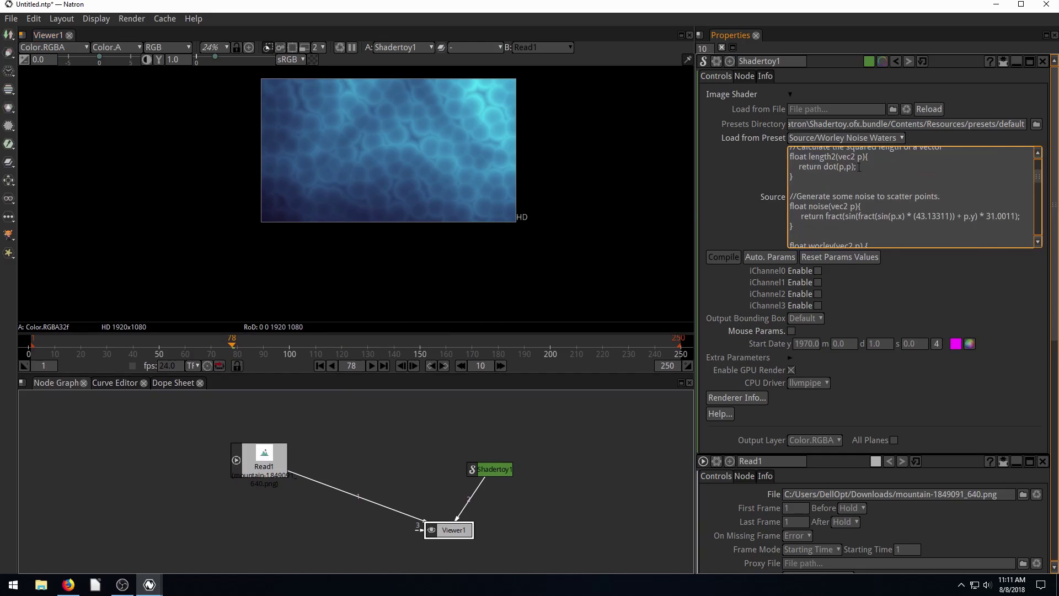
scroll(863, 203, "up", 10)
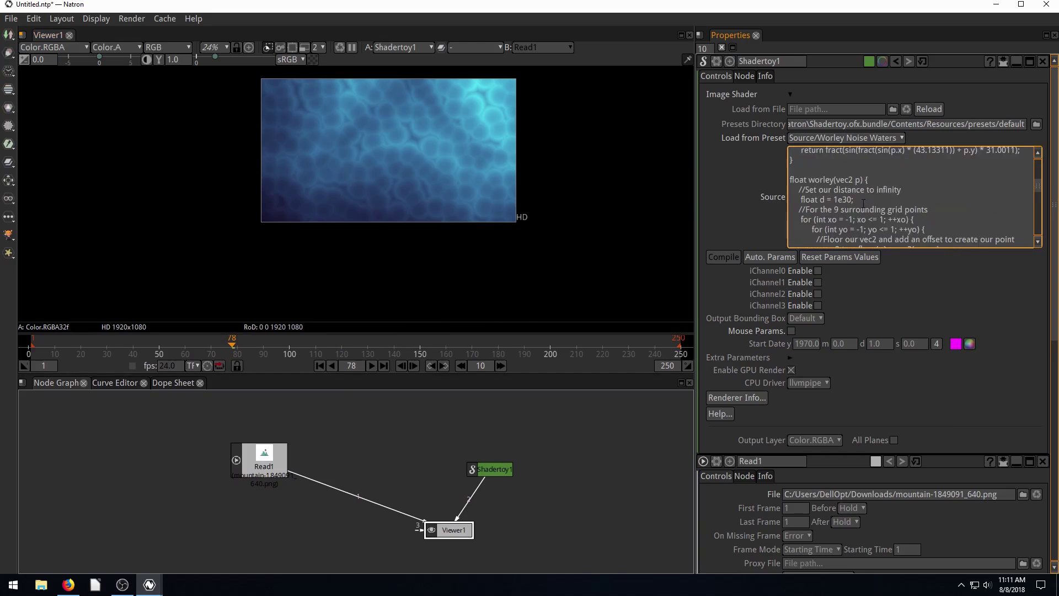
left_click(318, 366)
left_click(371, 365)
scroll(392, 202, "up", 4)
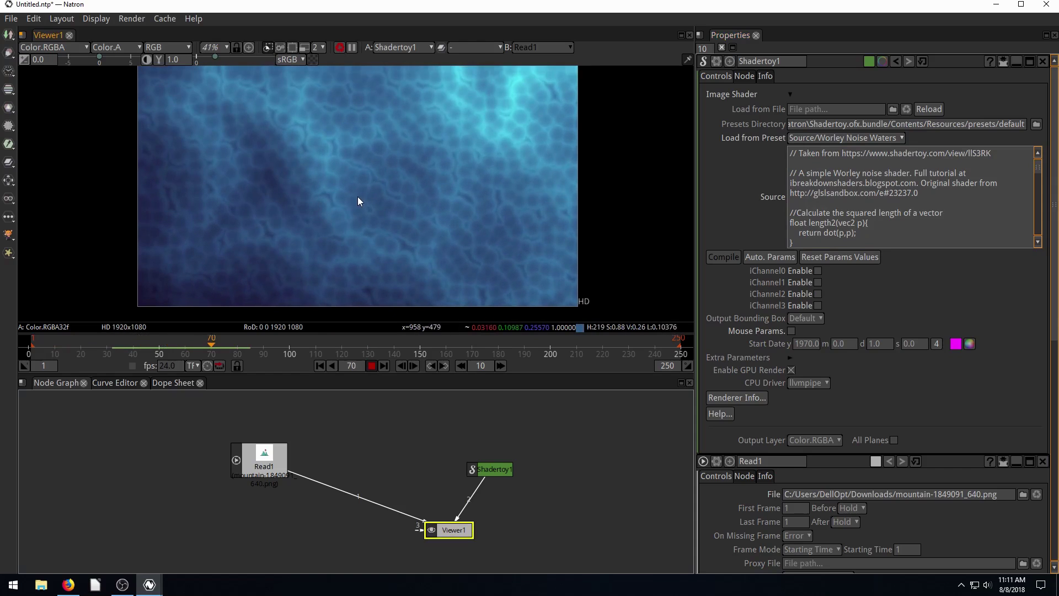
scroll(357, 197, "up", 1)
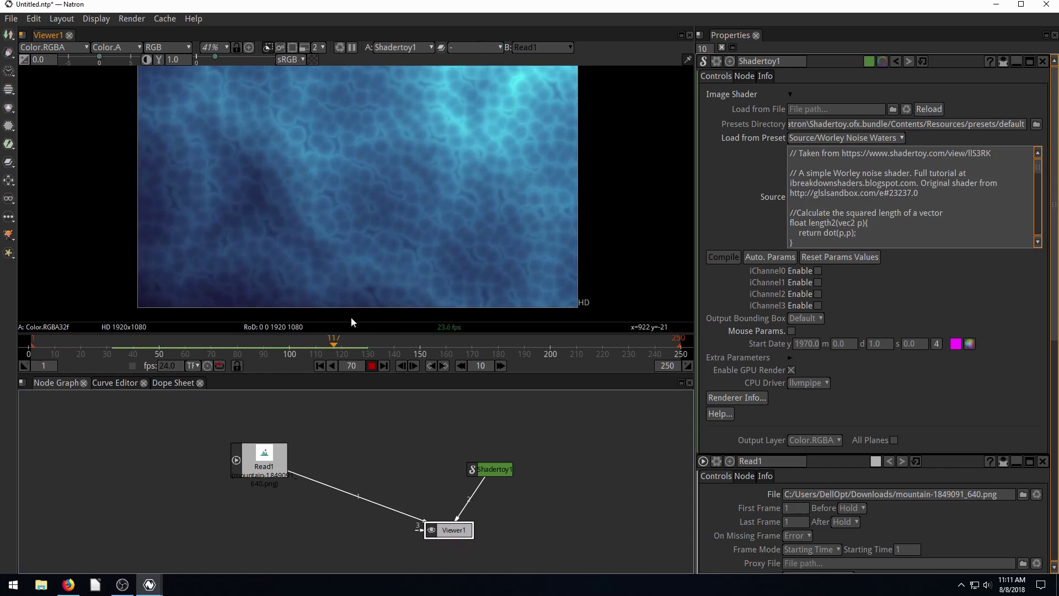
left_click(371, 365)
left_click(319, 366)
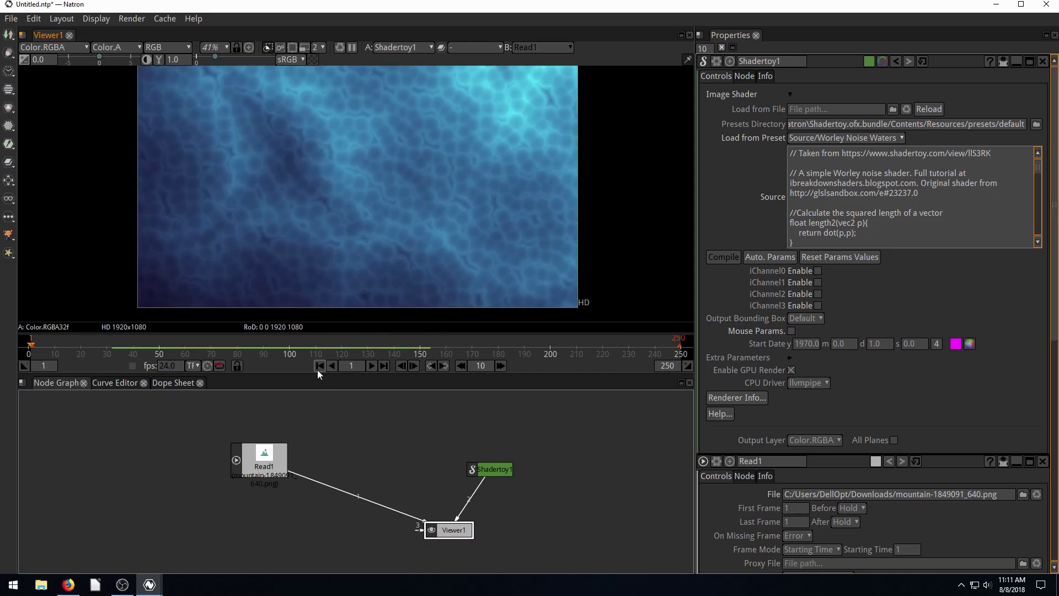
Step: Disconnect Read1 and Shadertoy1 from Viewer1 and spread the nodes apart
left_click_drag(267, 460, 322, 446)
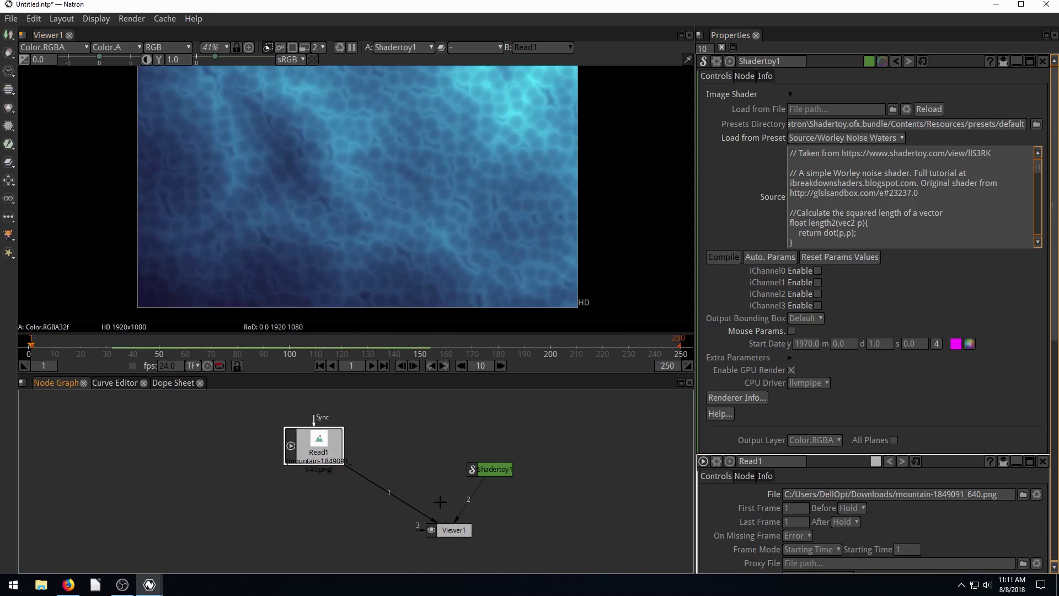
mouse_move(456, 535)
left_mouse_down()
mouse_move(441, 528)
mouse_move(451, 526)
left_mouse_up()
left_click_drag(494, 469, 506, 442)
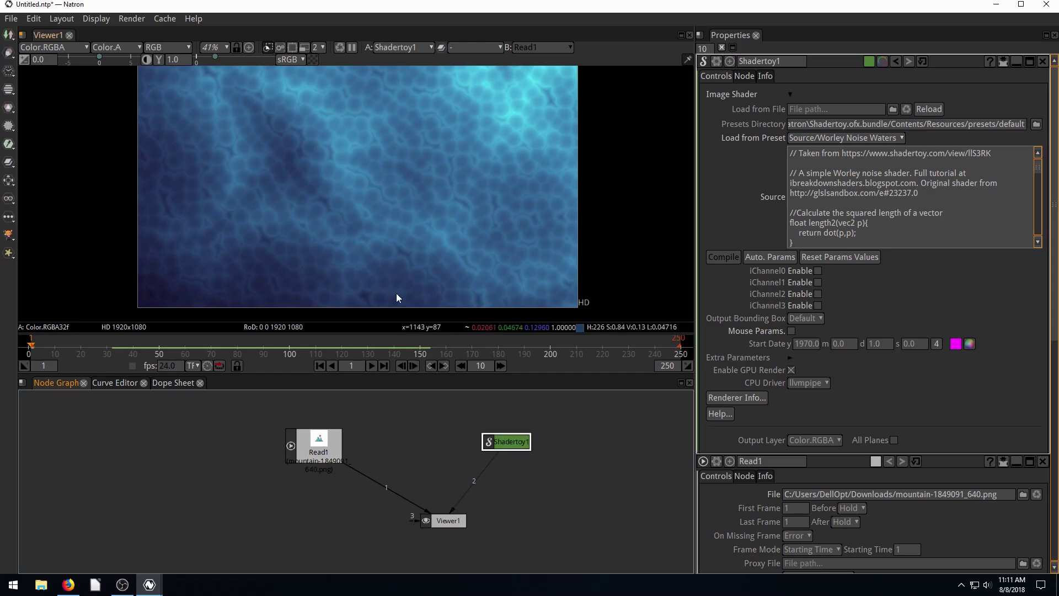
left_click_drag(318, 441, 314, 437)
left_click_drag(359, 473, 331, 503)
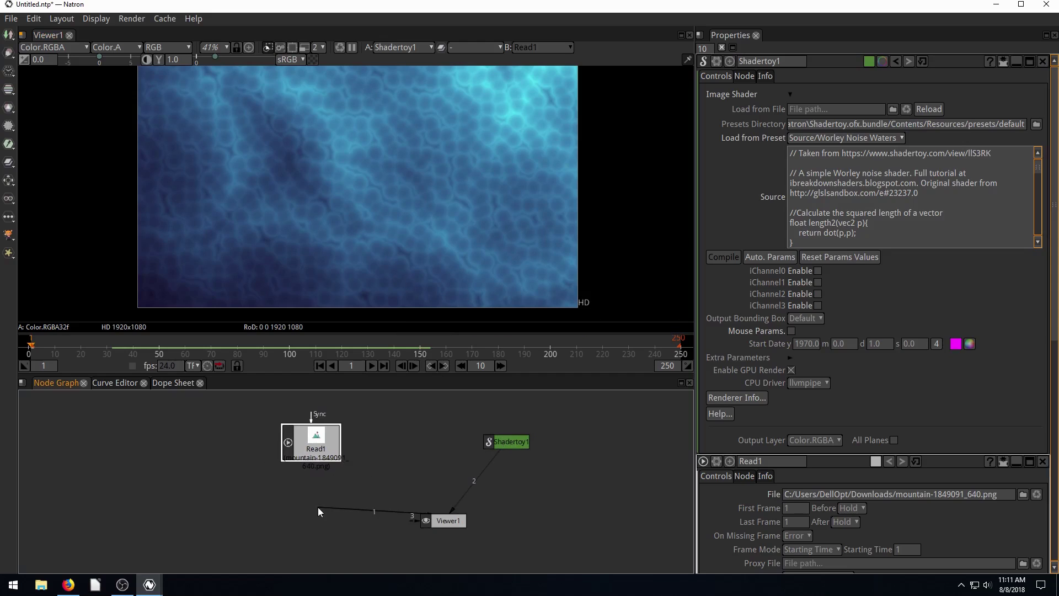
left_click_drag(316, 444, 232, 448)
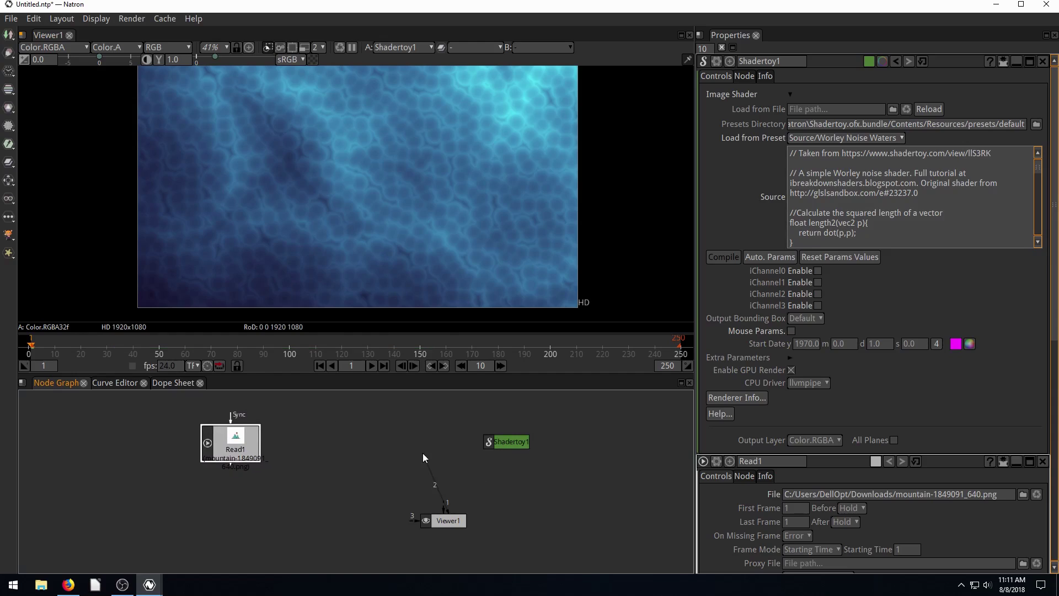
left_click_drag(424, 458, 425, 458)
left_click_drag(506, 443, 431, 432)
left_click(110, 405)
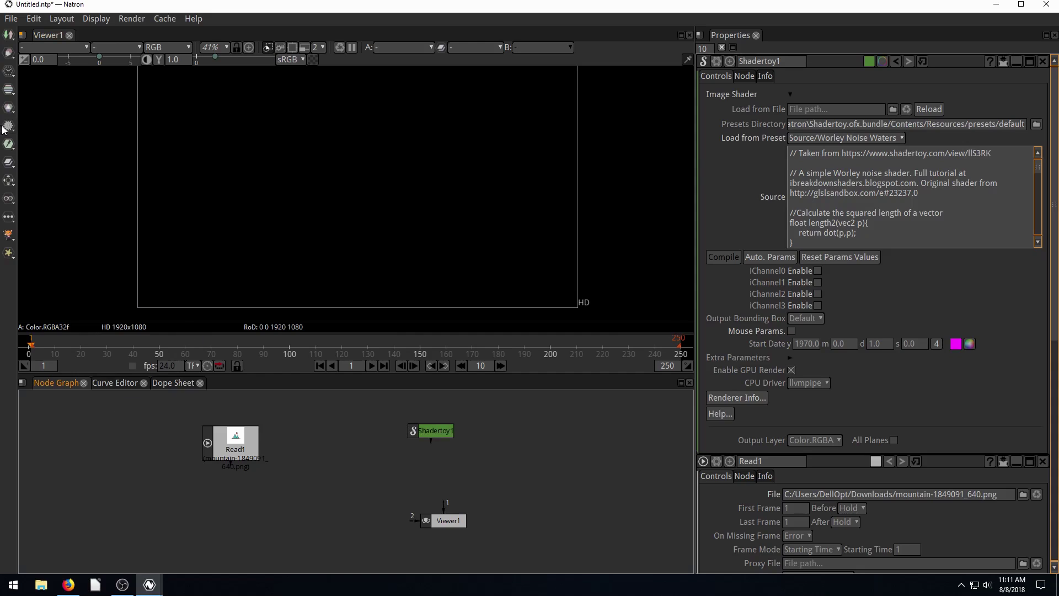
Step: Add a Merge node, wire Read1 to its A input and Merge1 into Viewer1
left_click(8, 165)
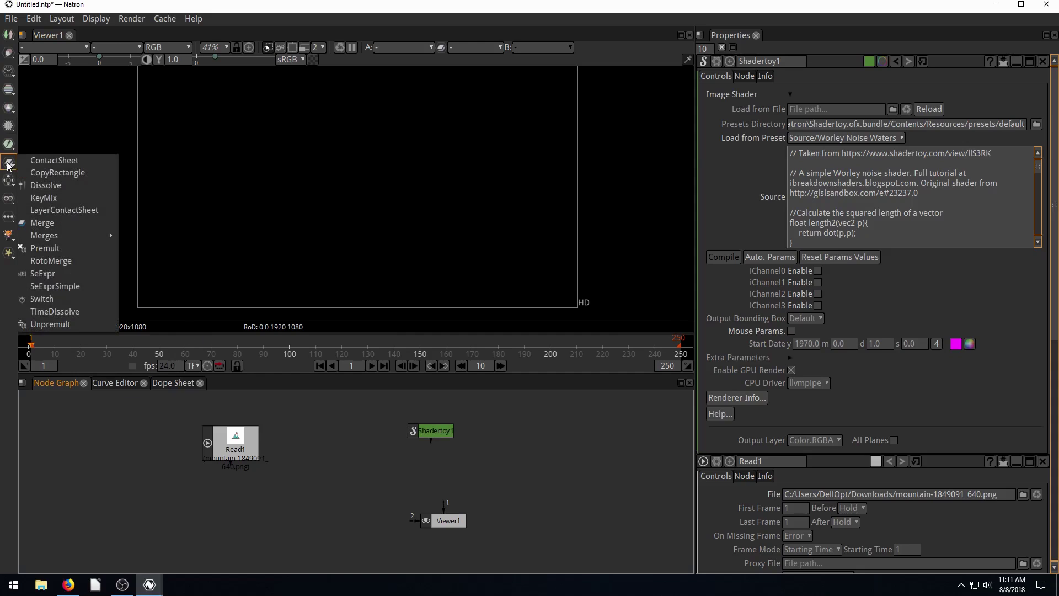
left_click(33, 221)
left_click_drag(379, 492, 325, 476)
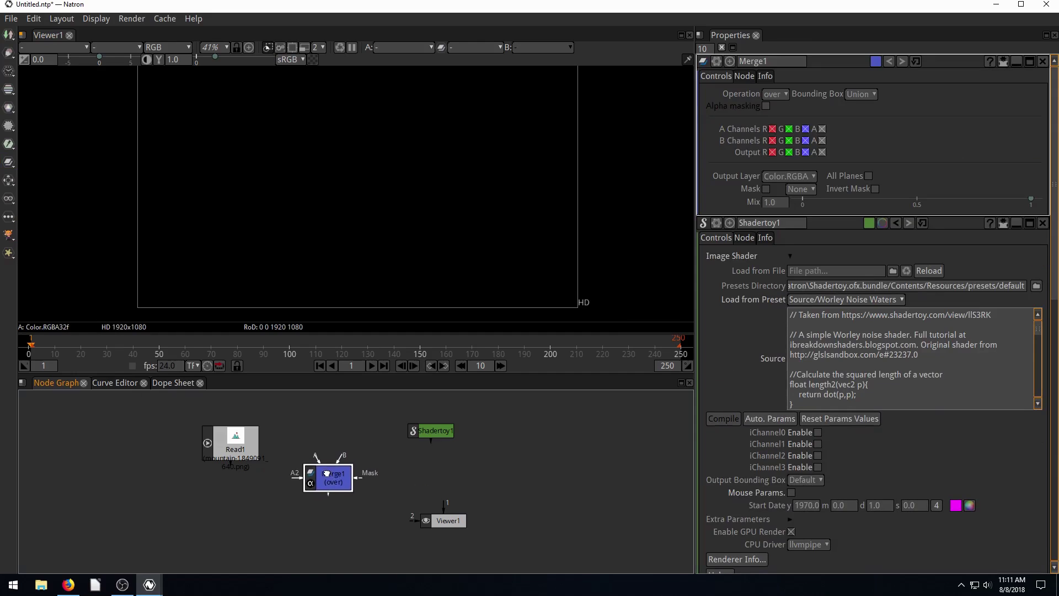
left_click_drag(454, 520, 448, 517)
left_click_drag(331, 484, 426, 434)
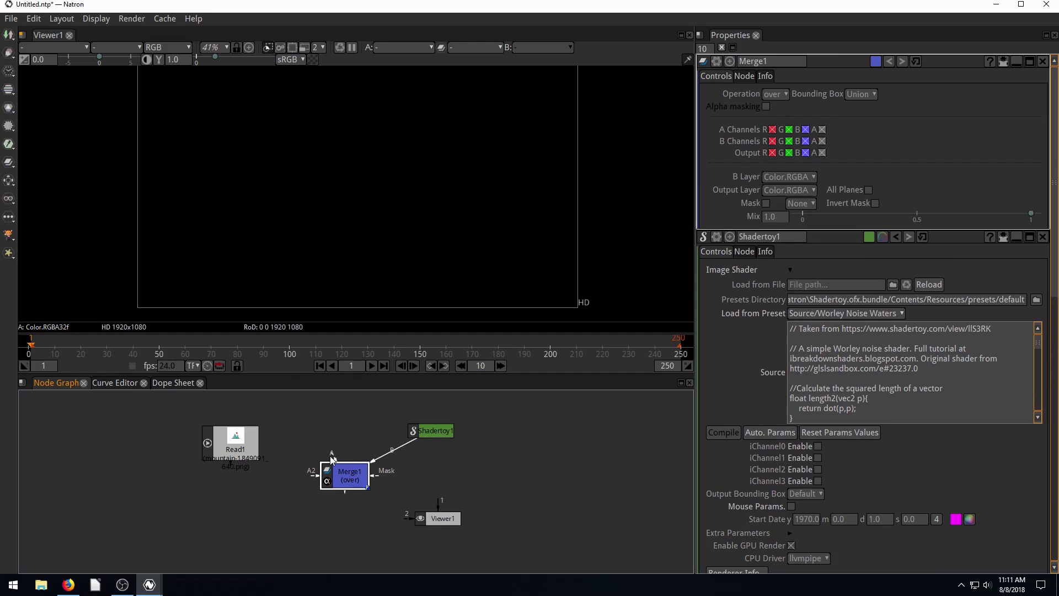
left_click_drag(332, 459, 241, 451)
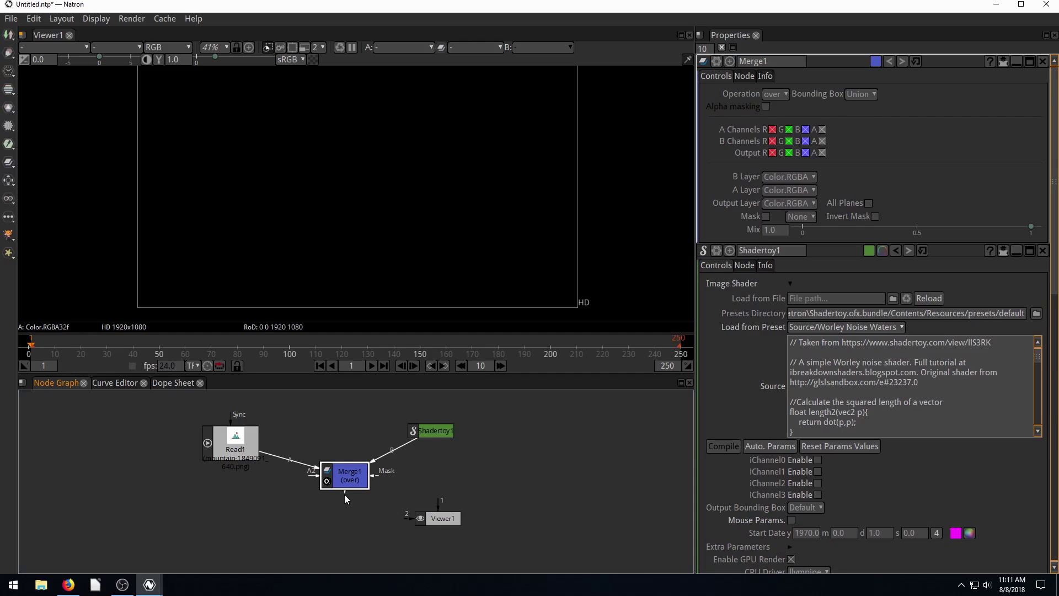
left_click_drag(342, 532, 455, 531)
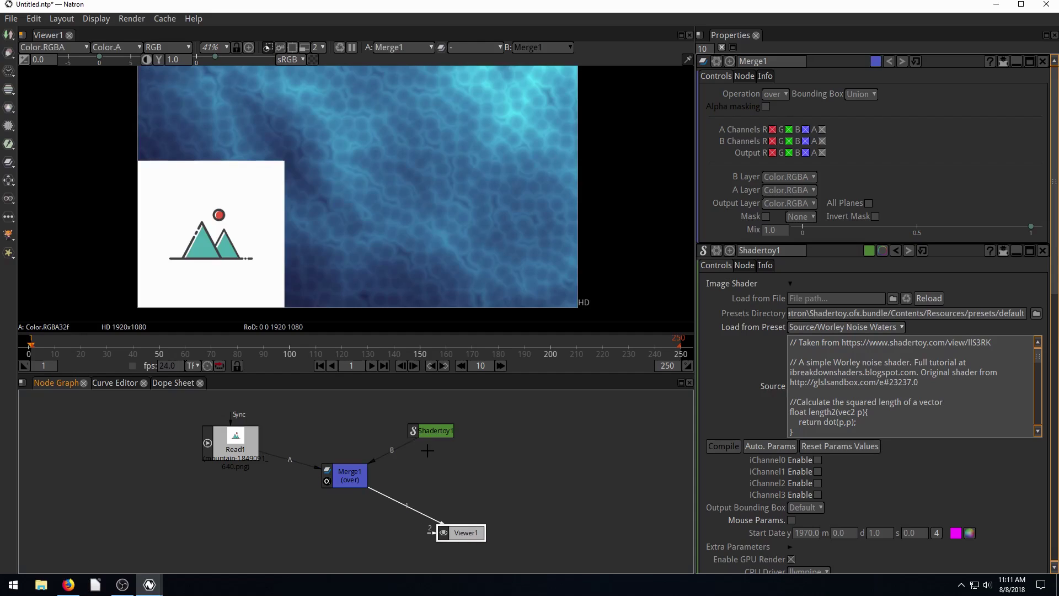
Step: Tidy the Read1, Shadertoy1, Merge1 and Viewer1 layout and pan the composite view
left_click_drag(437, 435, 454, 429)
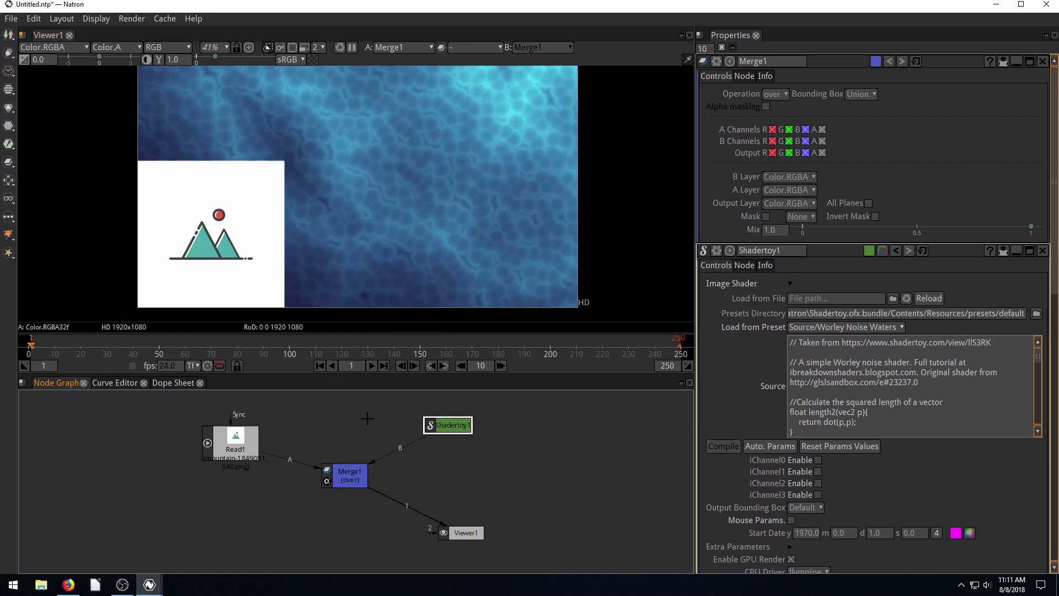
left_click_drag(348, 475, 376, 468)
left_click_drag(237, 444, 304, 433)
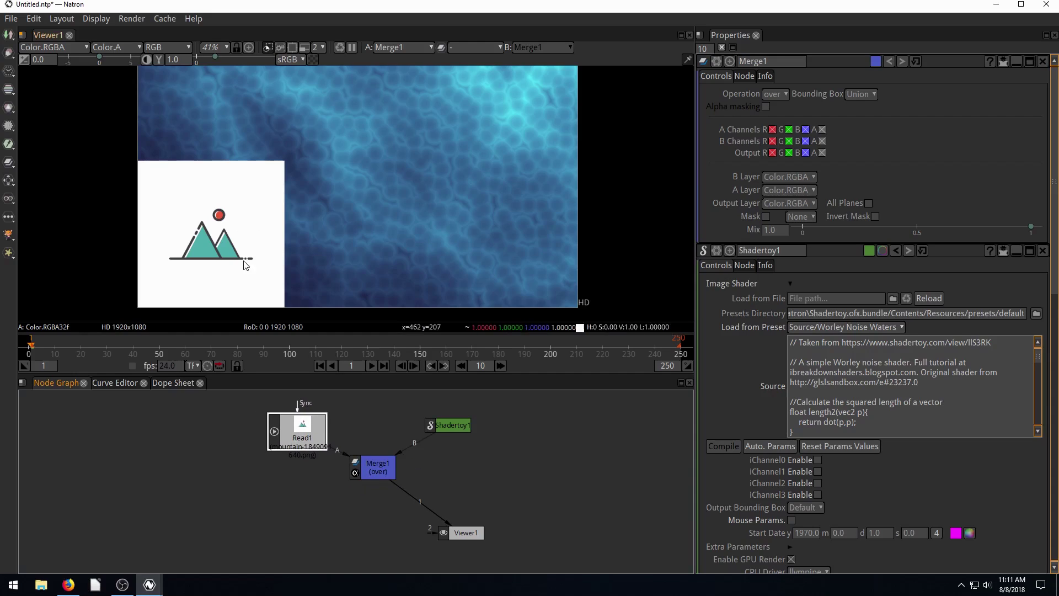
left_click_drag(439, 527, 449, 524)
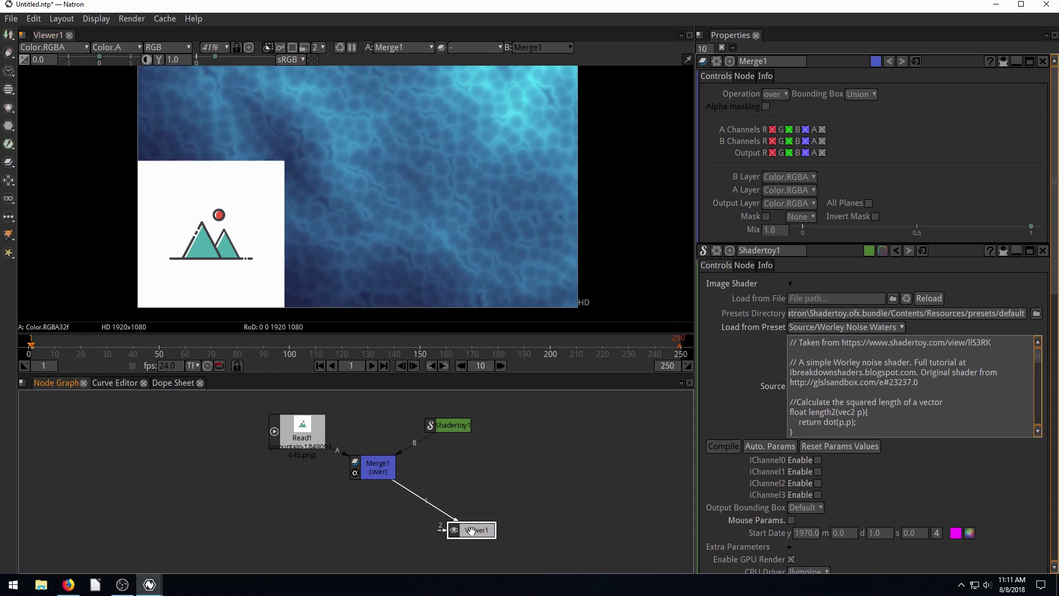
left_click_drag(382, 202, 375, 217)
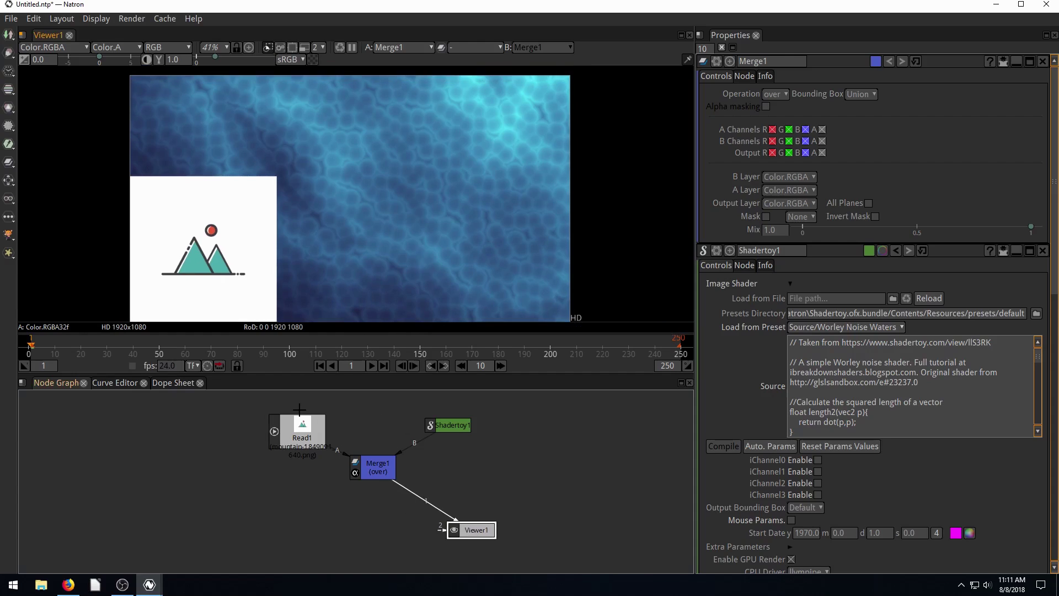
left_click_drag(299, 409, 214, 390)
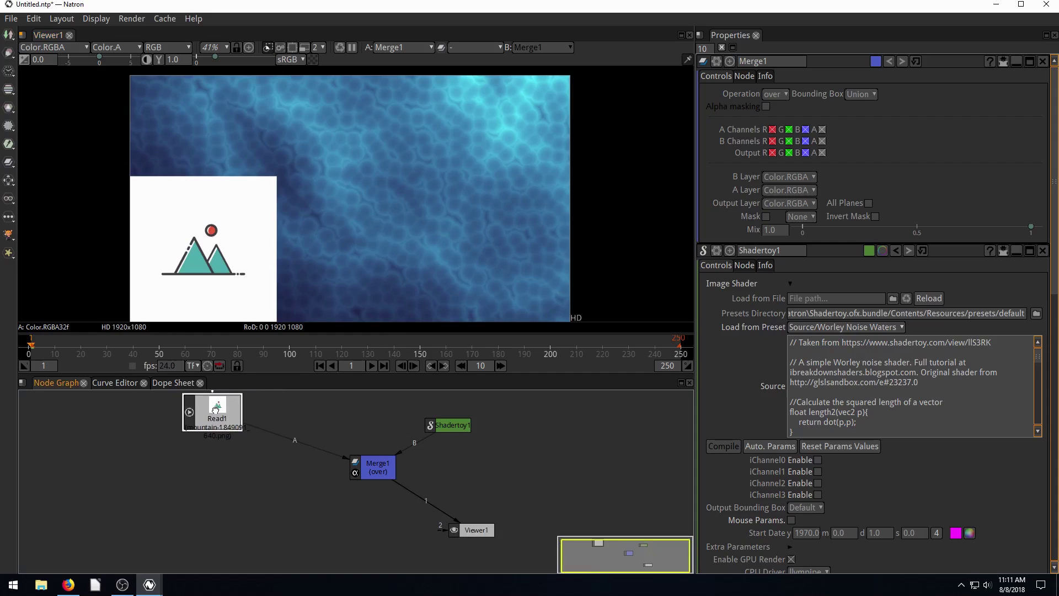
left_click(231, 278)
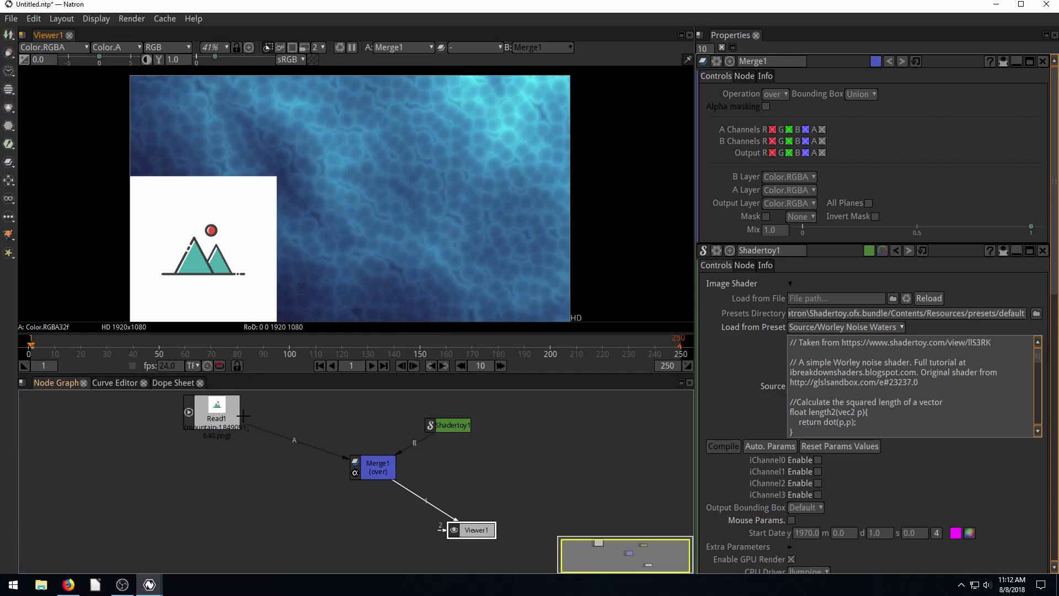
left_click(219, 417)
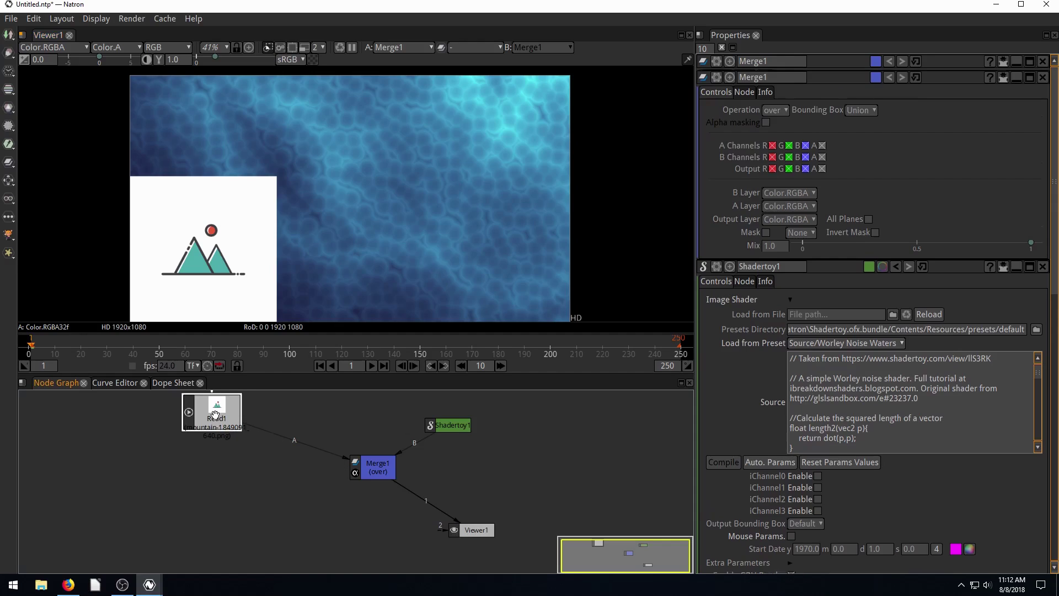
Step: Try adding Transform nodes after Read1, deleting each unwanted attempt
key("t")
left_click_drag(213, 451, 270, 467)
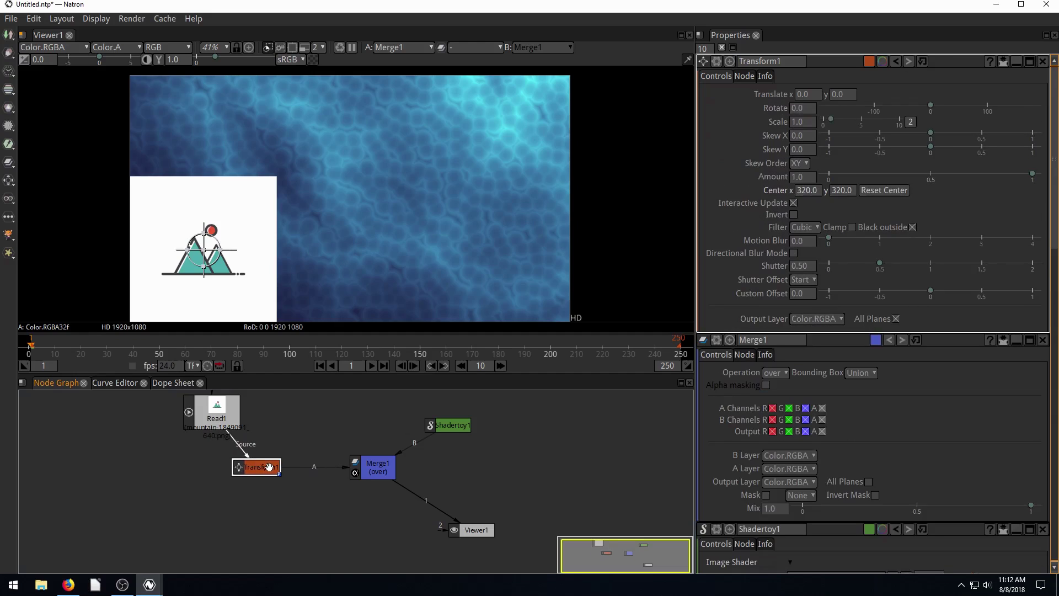
key("Delete")
left_click(221, 417)
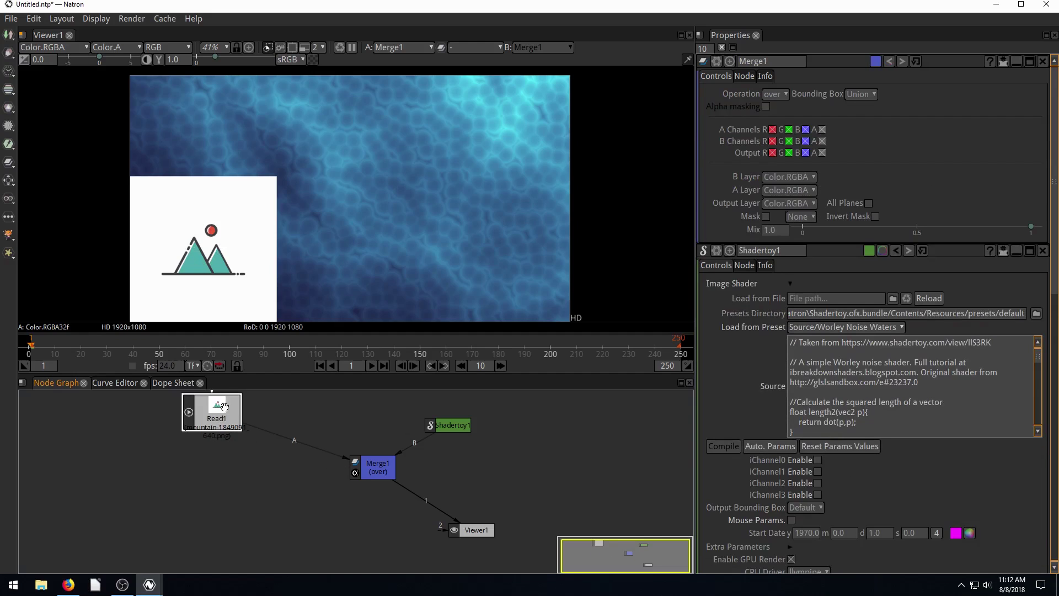
left_click(8, 182)
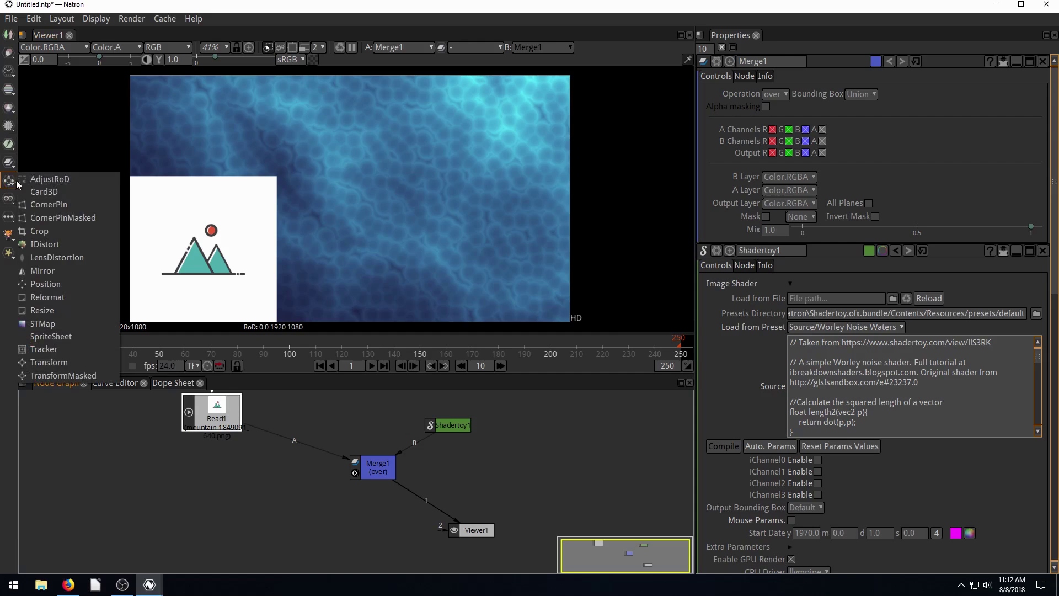
left_click(50, 363)
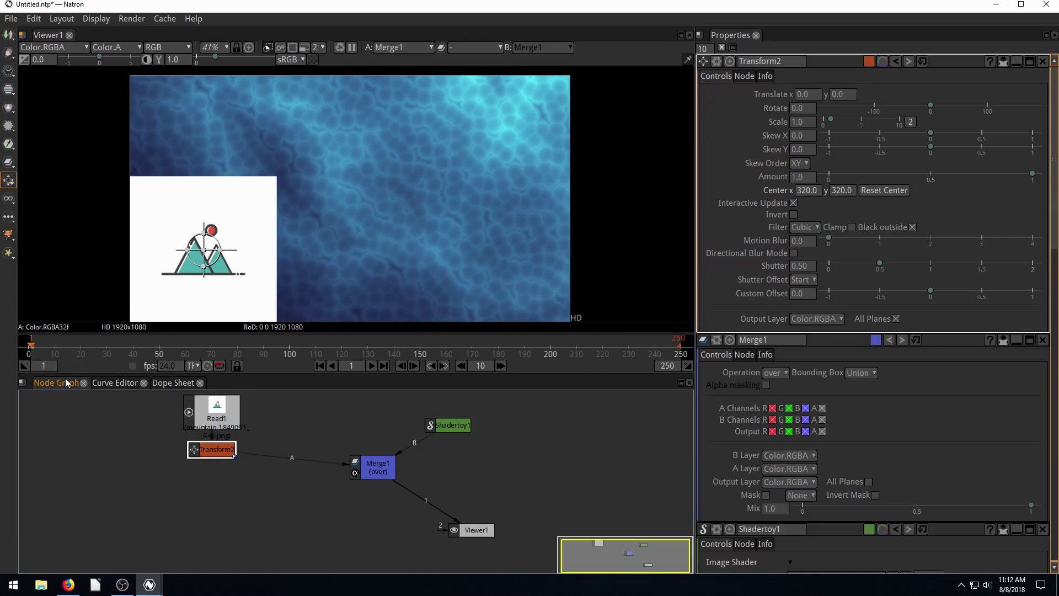
left_click_drag(212, 454, 246, 470)
key("Delete")
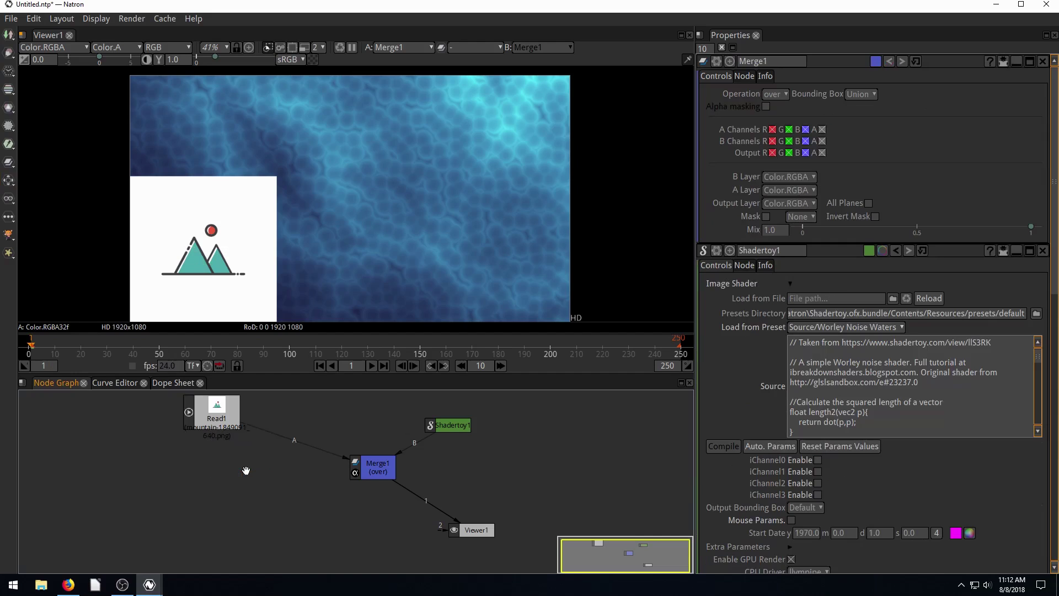
Step: Create a Transform via the 'tran' node search and insert it between Read1 and Merge1's A
key("Tab")
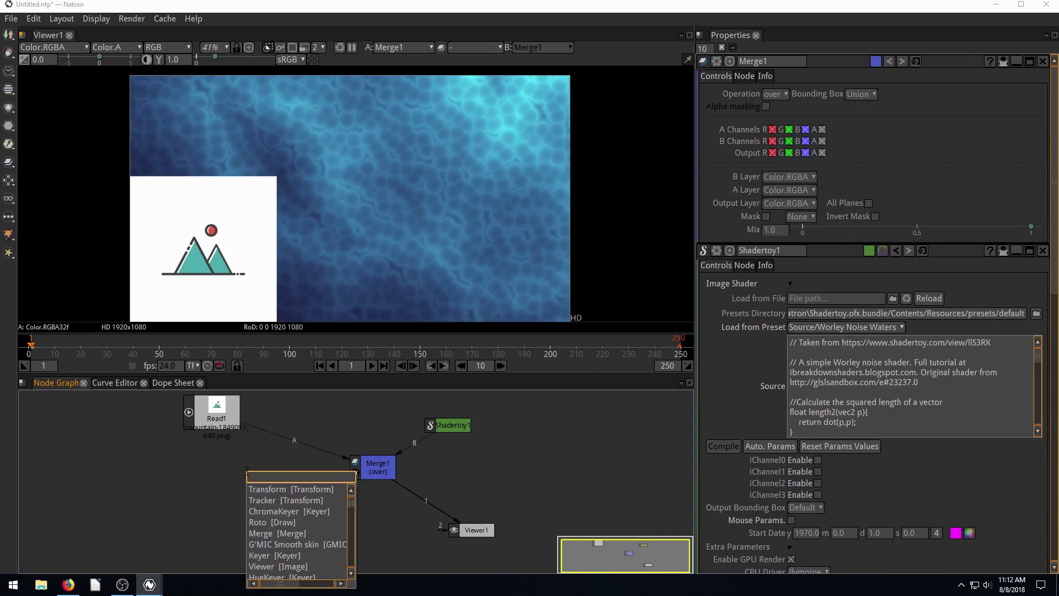
type("tran")
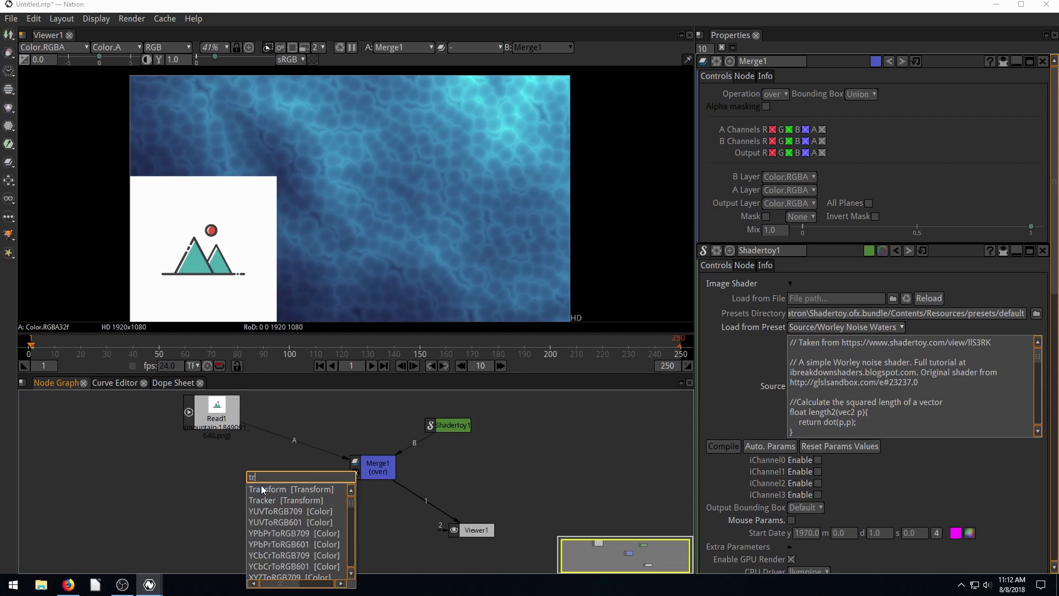
left_click(274, 489)
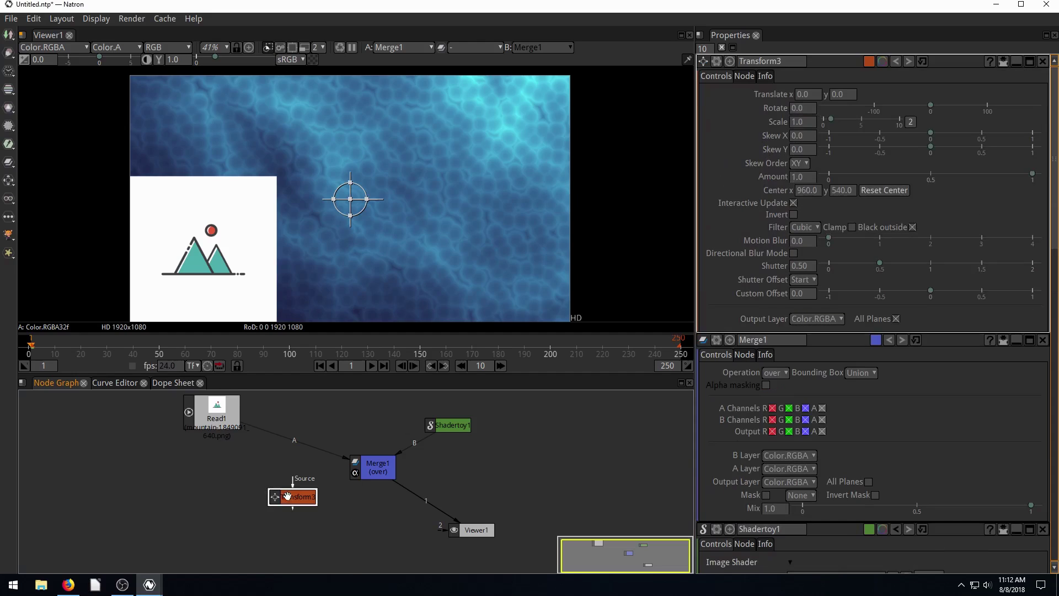
left_click_drag(272, 493, 289, 447)
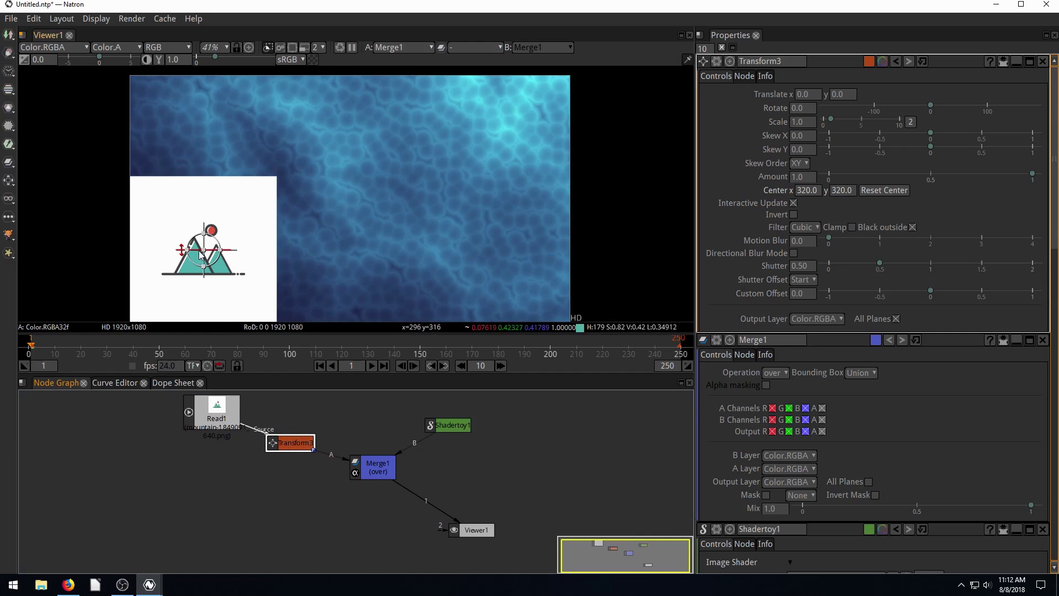
Step: Drag the logo to translate 666, 239 and set Transform3's scale to 1.57
left_click_drag(200, 255, 359, 192)
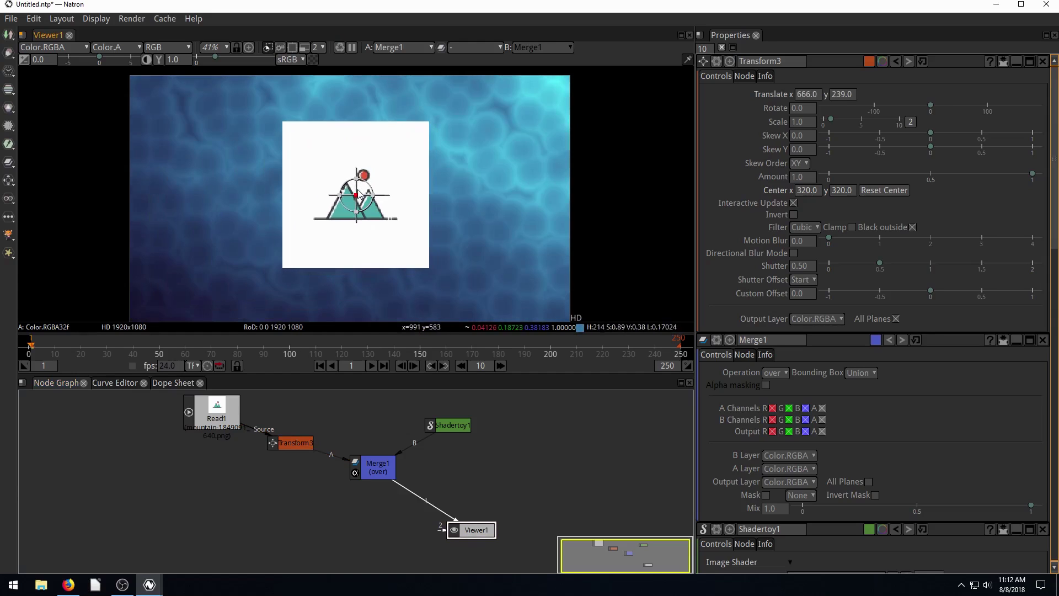
scroll(358, 193, "down", 2)
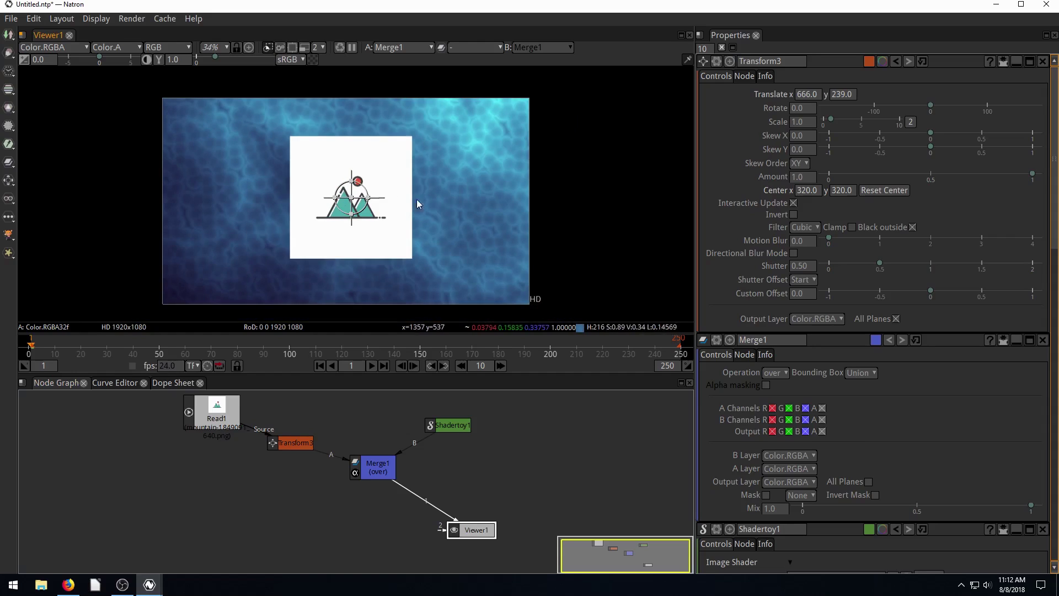
left_click(800, 122)
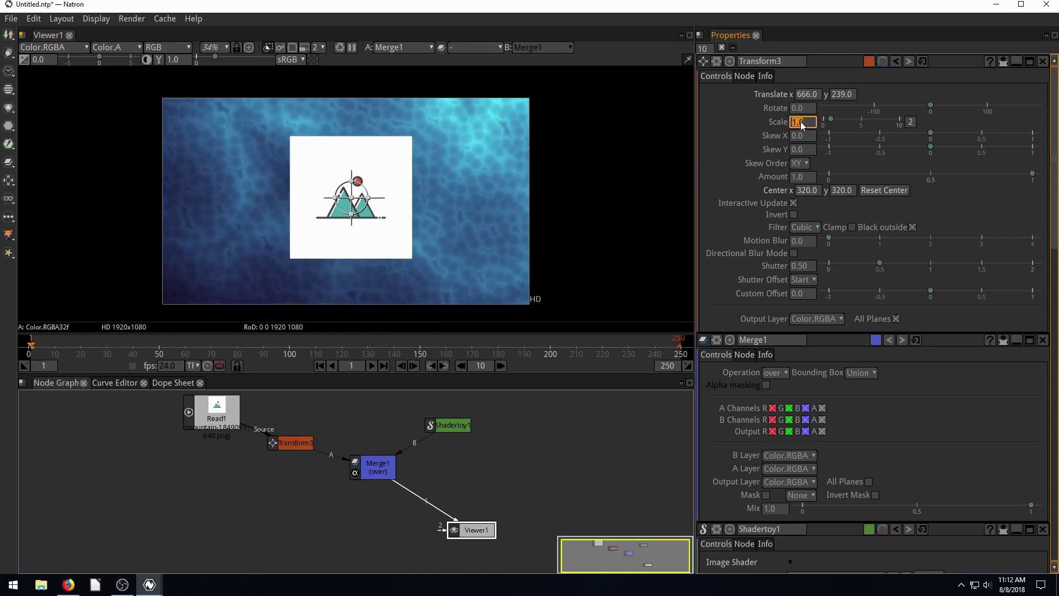
left_click_drag(831, 119, 837, 121)
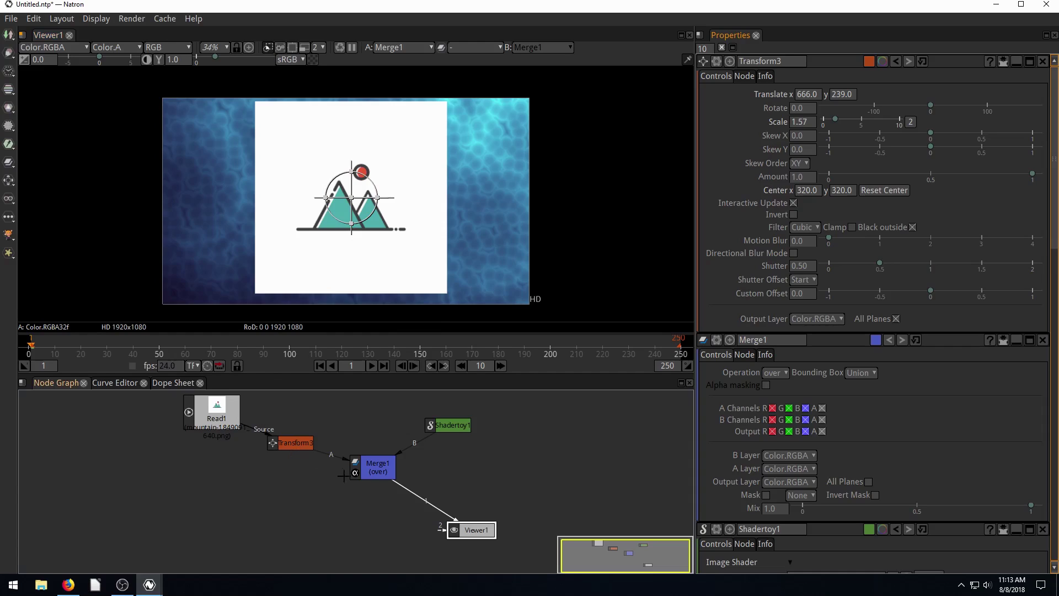
left_click_drag(380, 468, 415, 481)
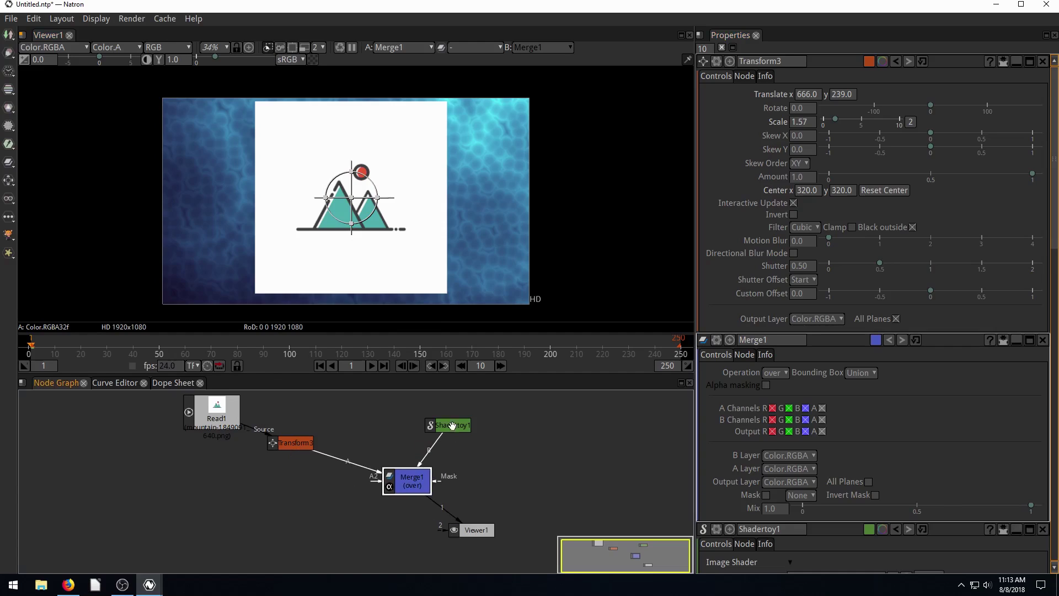
Step: Rearrange the nodes and insert a Keyer1 node between Read1 and Transform3
left_click_drag(452, 426, 513, 426)
left_click_drag(296, 442, 336, 460)
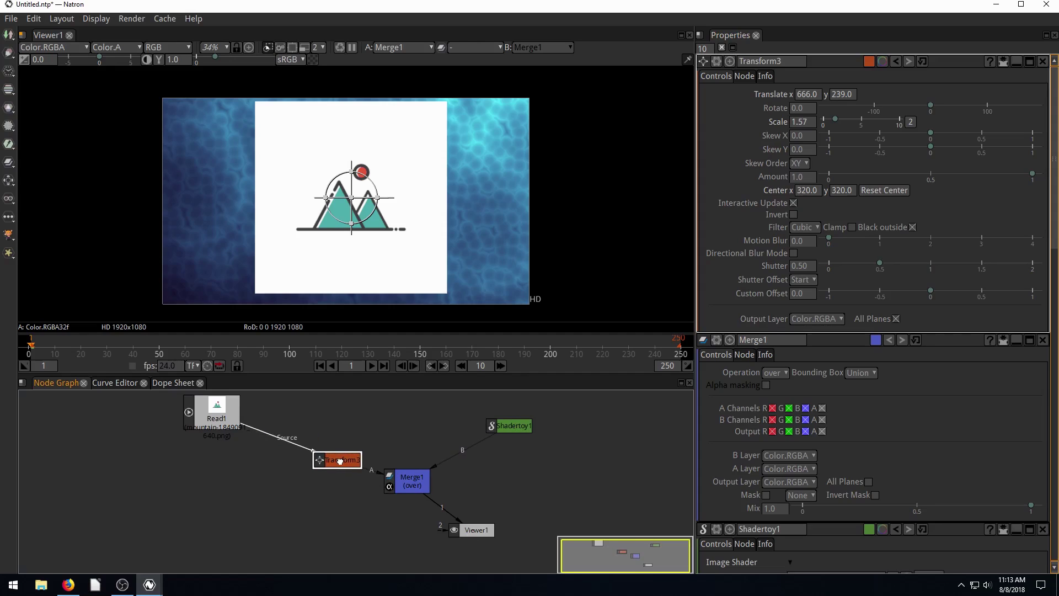
left_click_drag(232, 410, 211, 411)
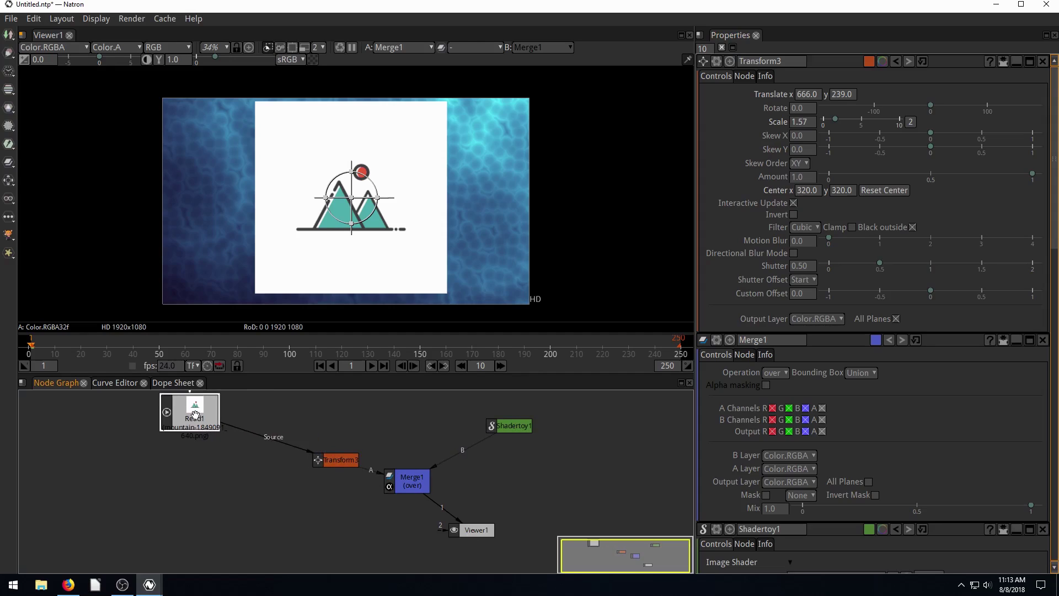
left_click(9, 145)
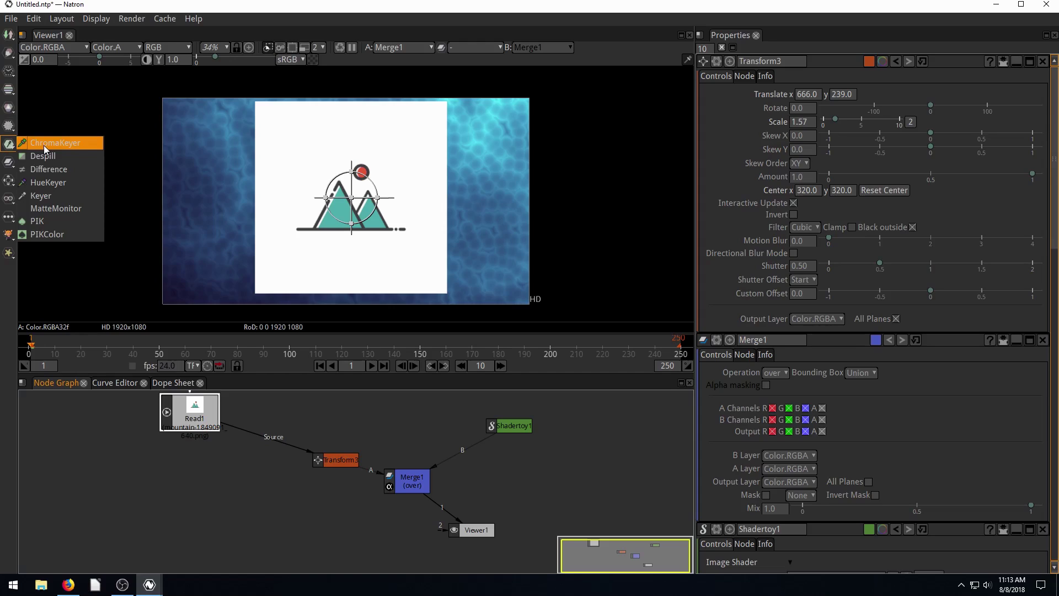
left_click(39, 194)
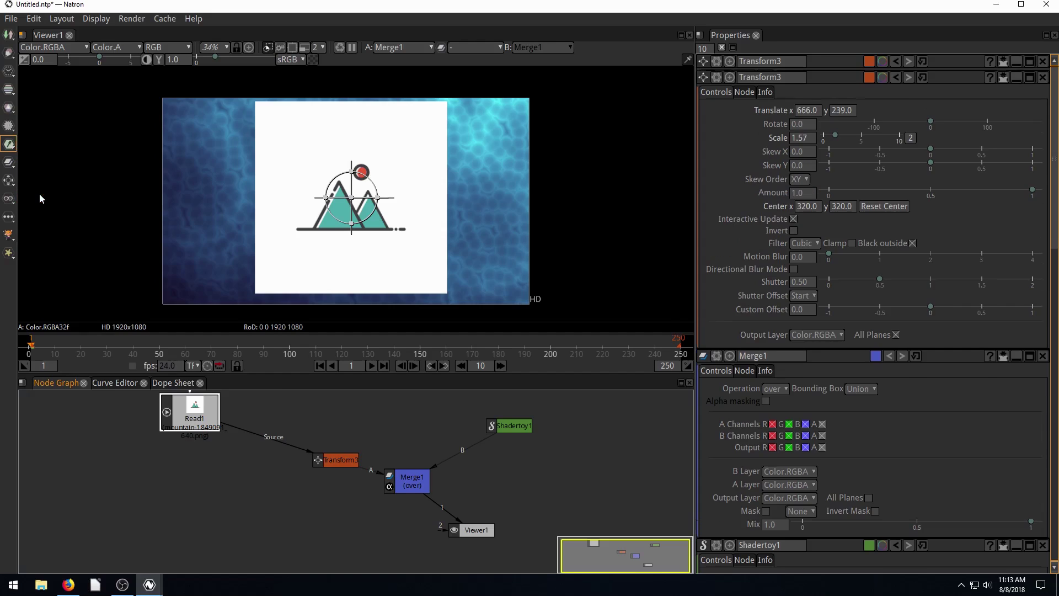
left_click_drag(197, 459, 269, 449)
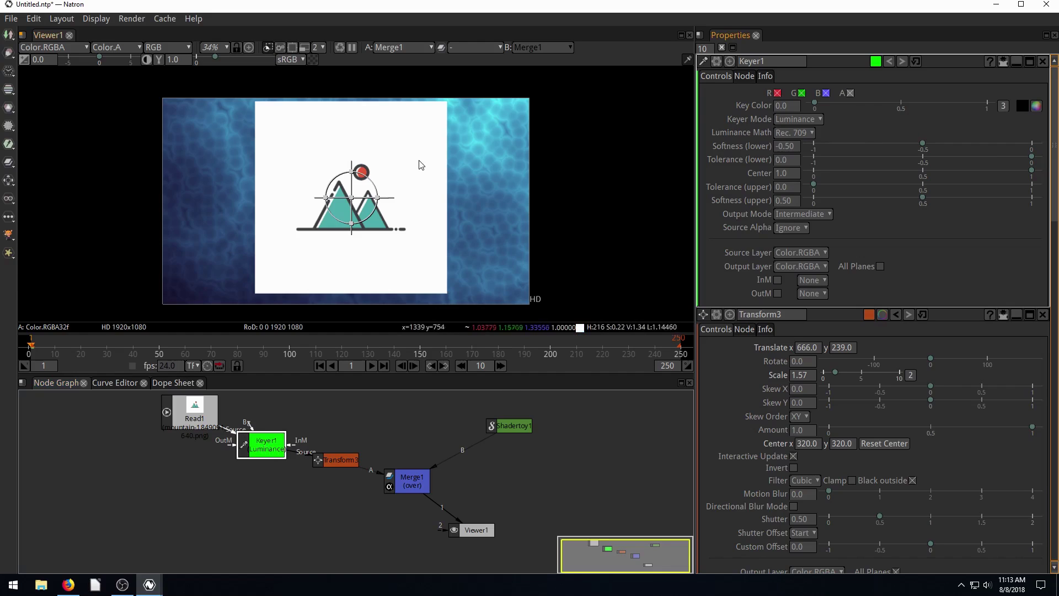
left_click(1023, 106)
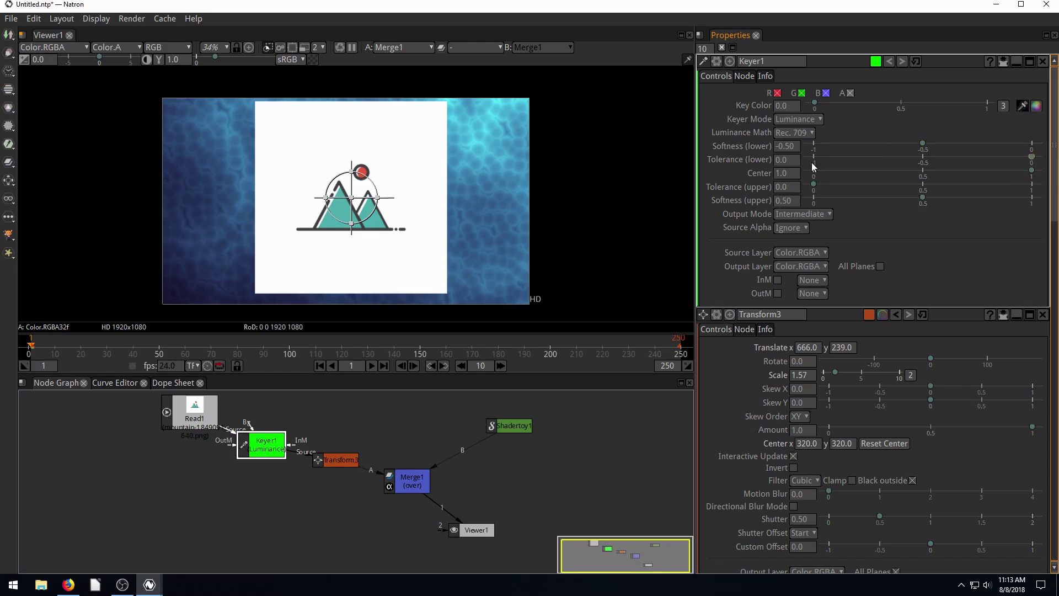
Step: Key the logo in Keyer1 by sampling the white background, with Screen mode and Premultiplied output
left_click(404, 130, "ctrl")
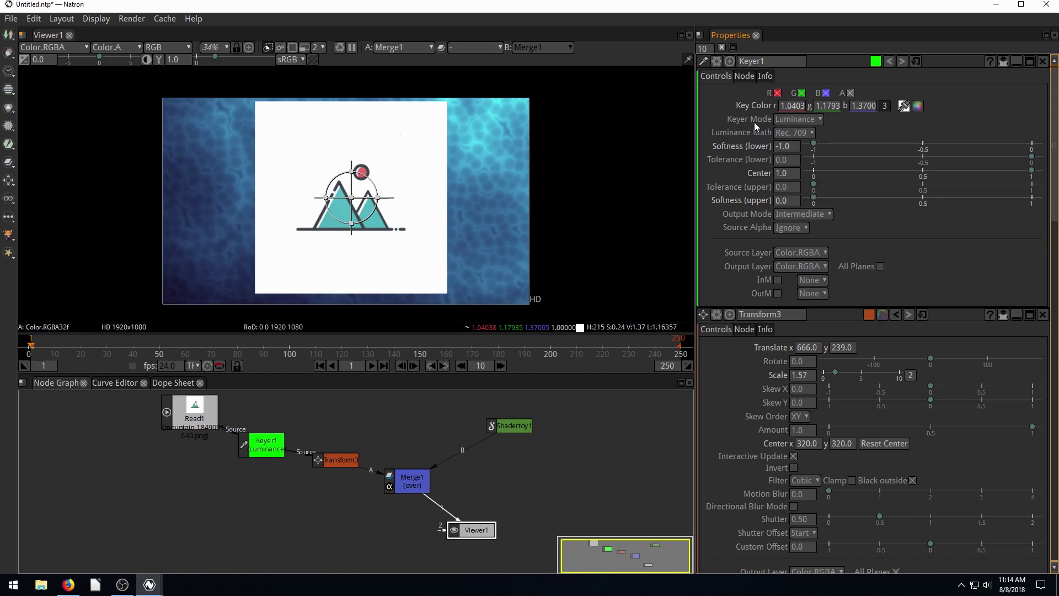
left_click(797, 121)
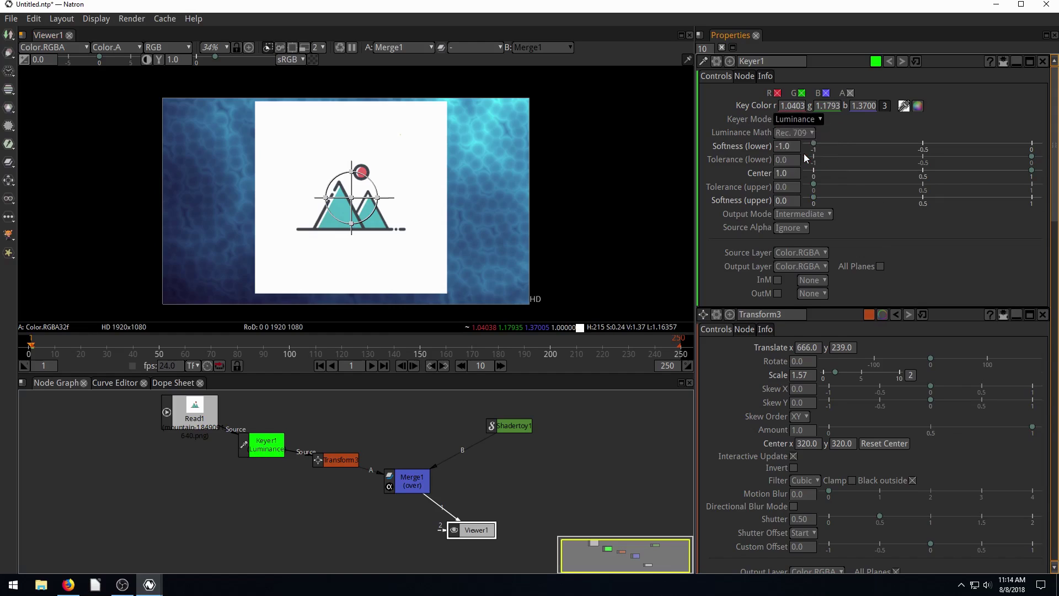
left_click(803, 153)
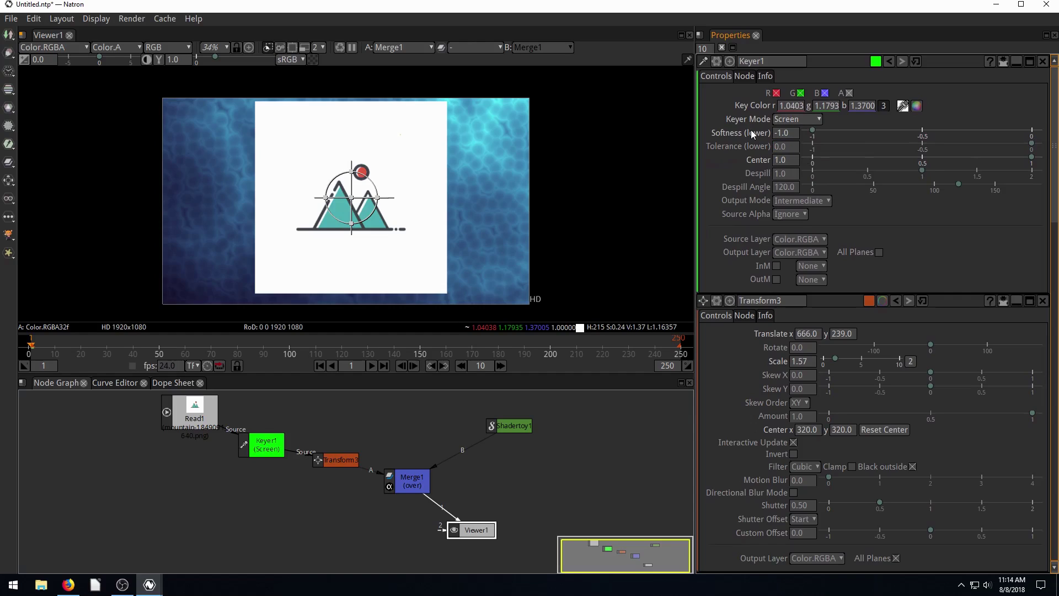
left_click(790, 201)
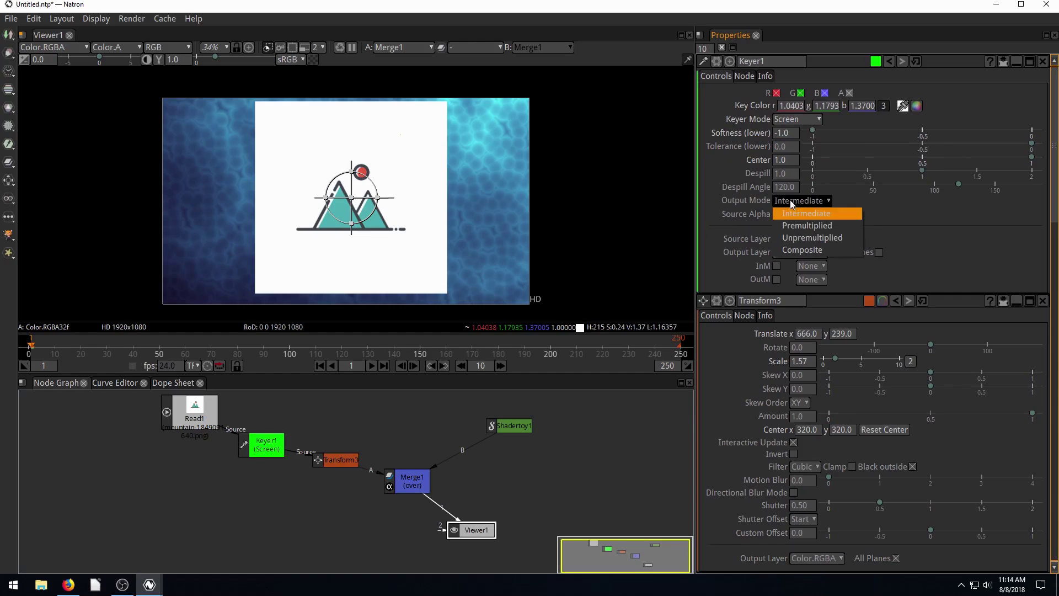
left_click(803, 226)
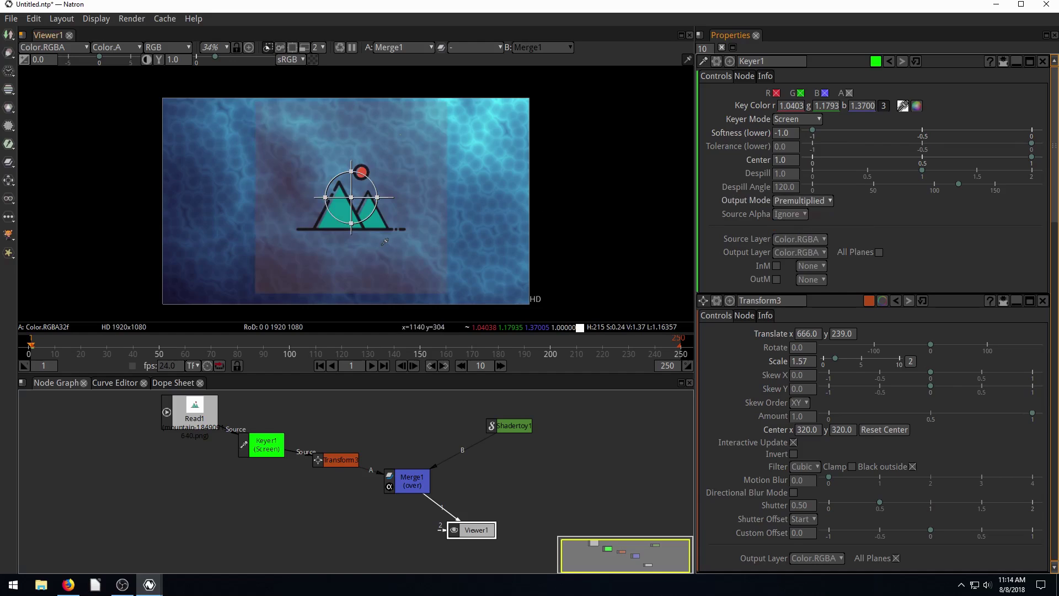
left_click(265, 452)
Step: Delete Keyer1 and add a new Keyer node after the logo image
key("Delete")
left_click(194, 413)
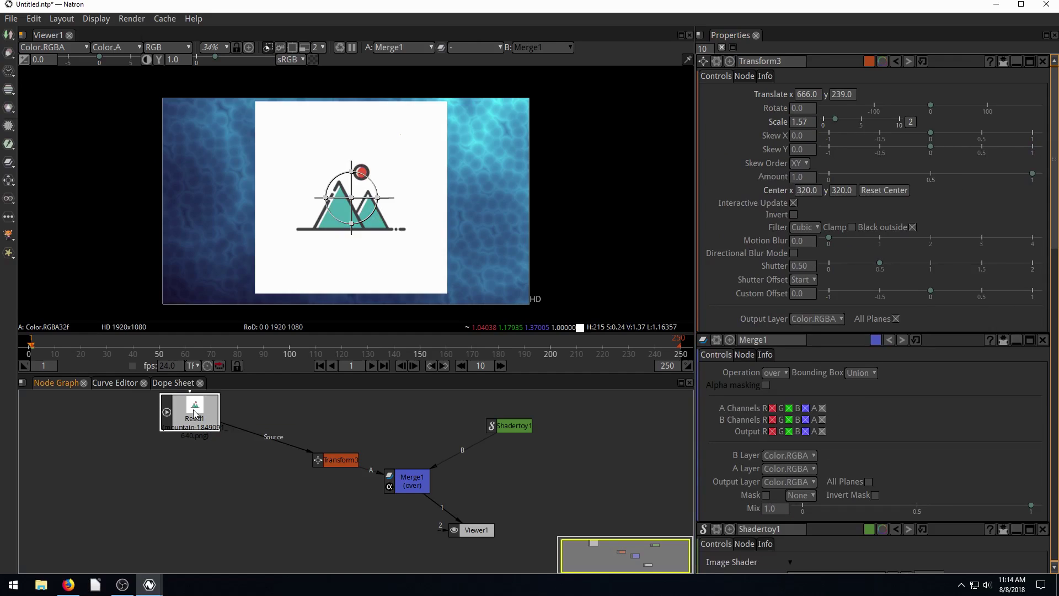
key("Tab")
type("key")
left_click(209, 439)
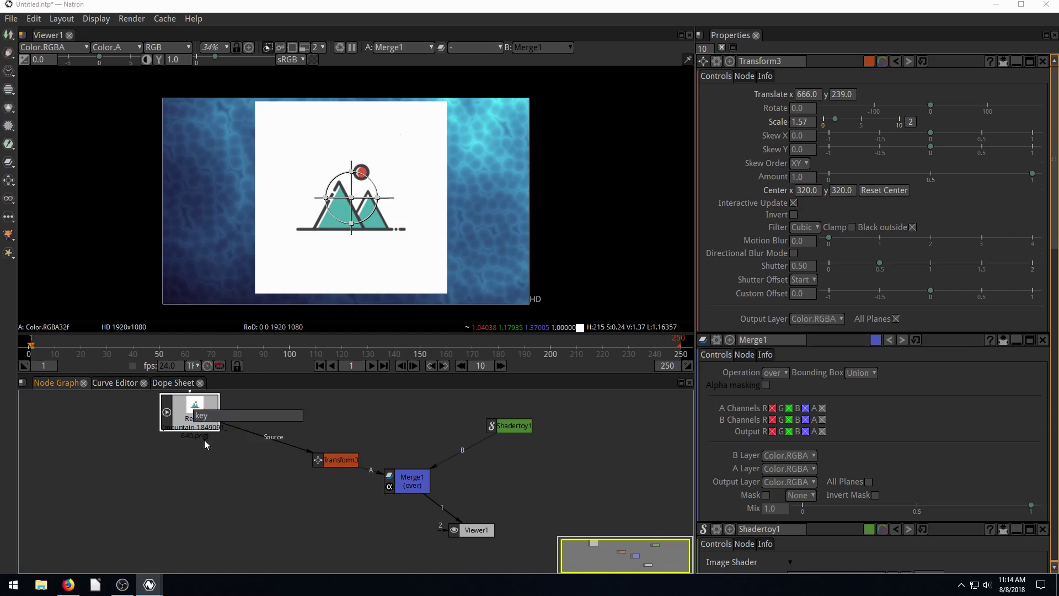
left_click_drag(205, 445, 276, 435)
Step: Try Screen and Luminance keyer modes on Keyer2, settling on Screen
left_click(792, 146)
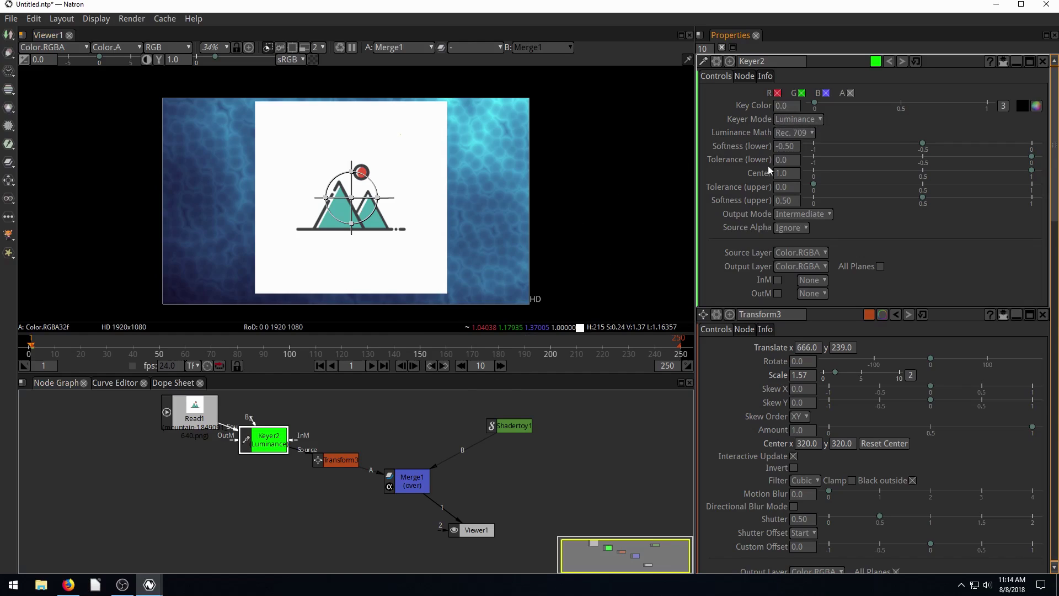
left_click(794, 119)
left_click(793, 157)
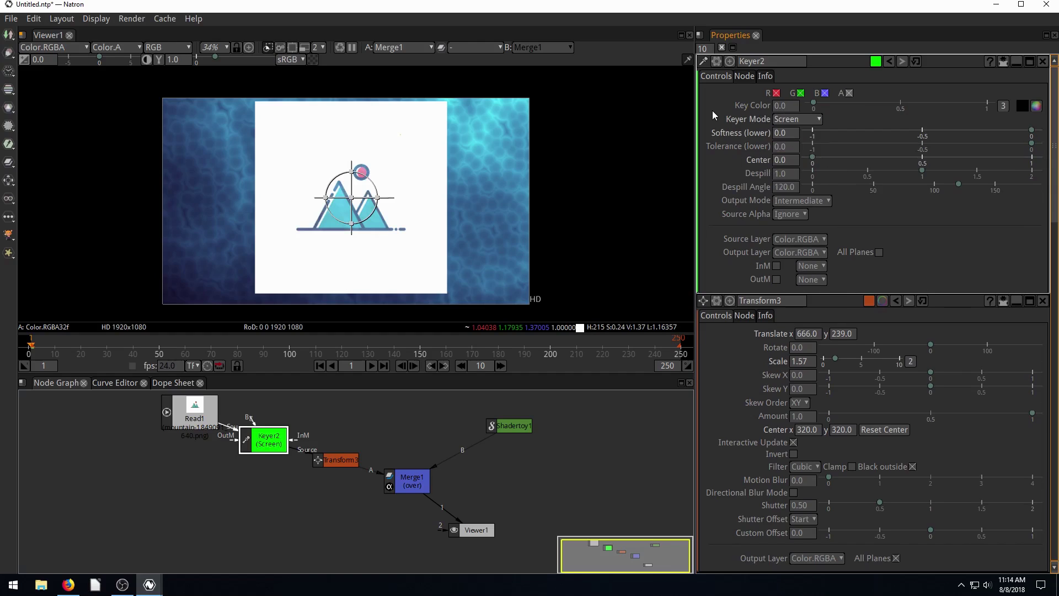
left_click_drag(814, 105, 987, 105)
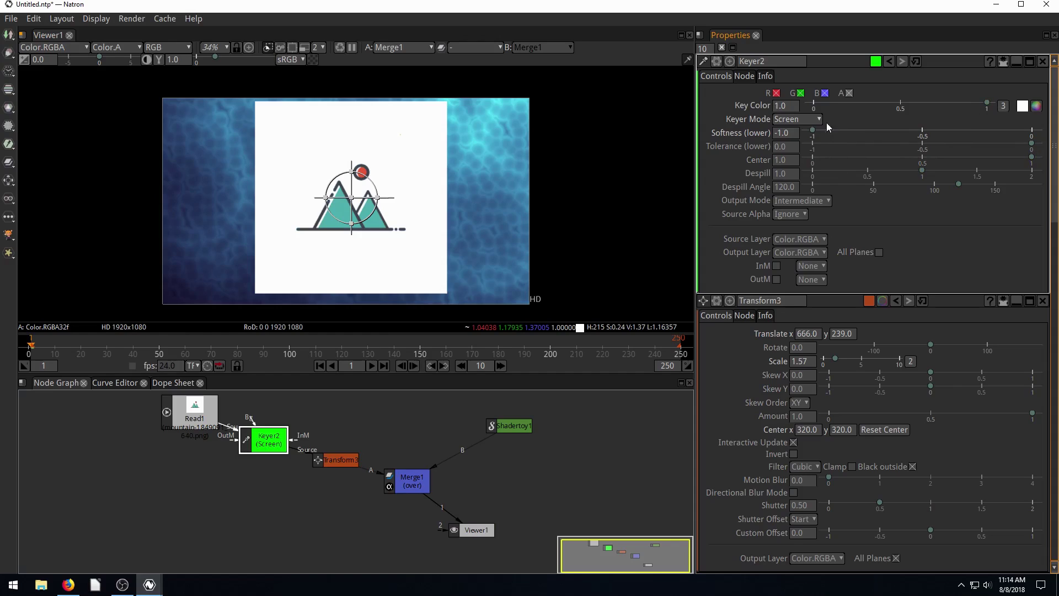
left_click(804, 118)
left_click(799, 130)
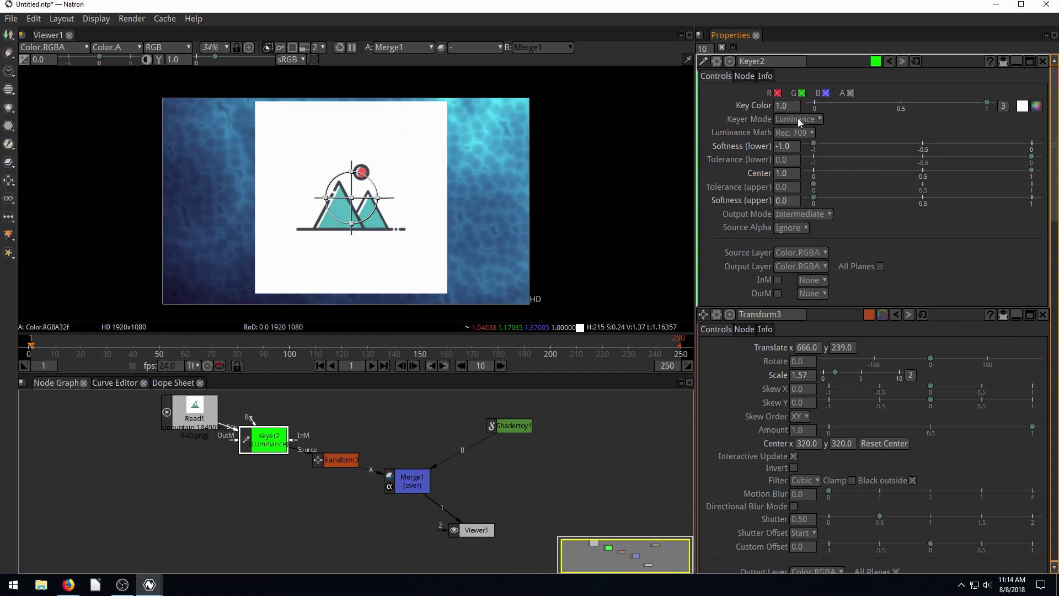
left_click(797, 119)
left_click(805, 159)
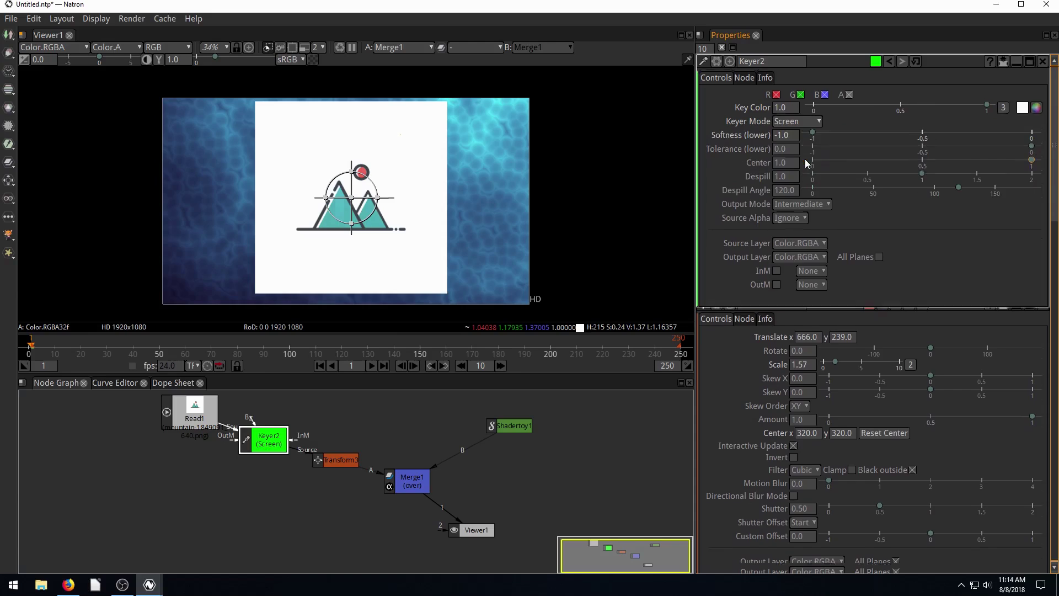
Step: Sample the white background as Keyer2's key colour and set output to Premultiplied
left_click(1022, 106)
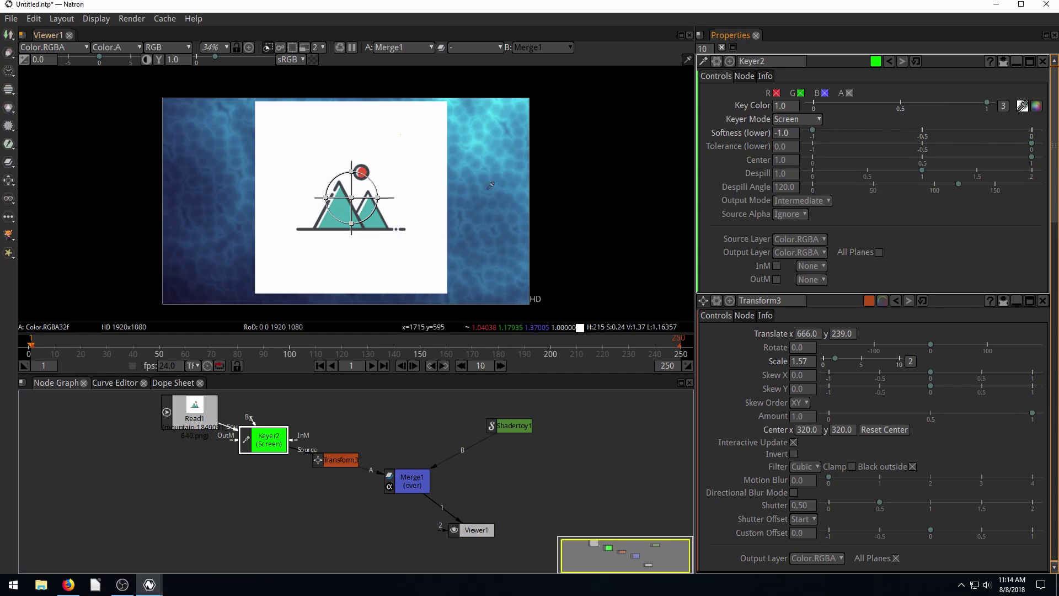
left_click(430, 160, "ctrl")
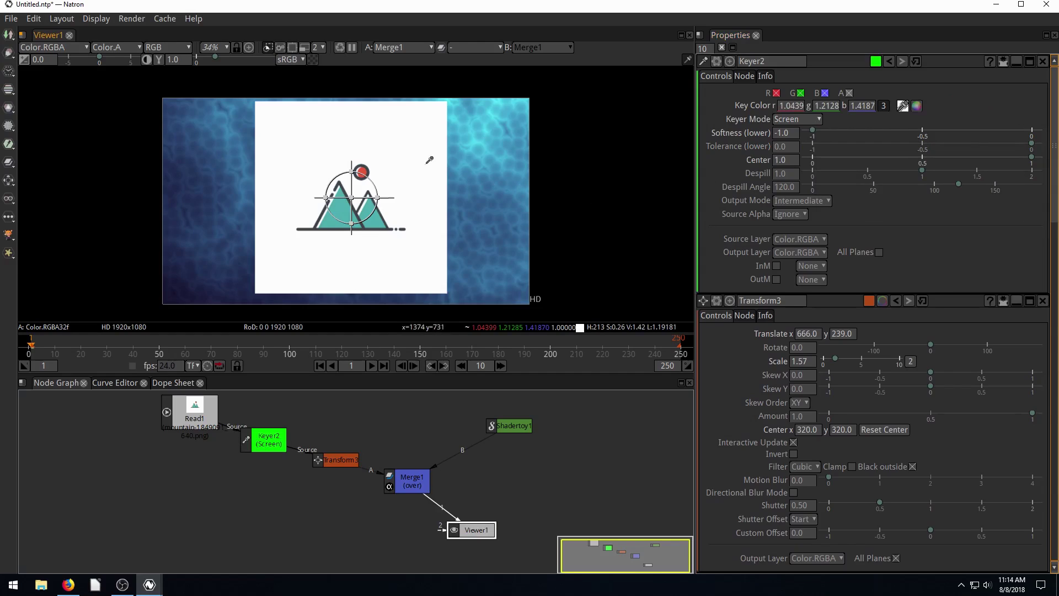
left_click(784, 203)
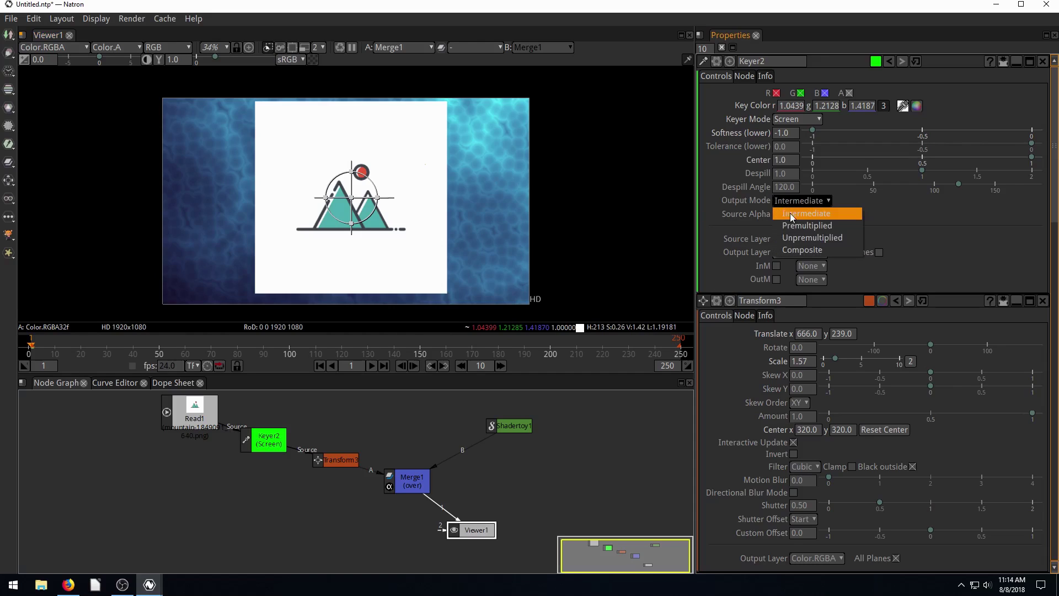
left_click(796, 223)
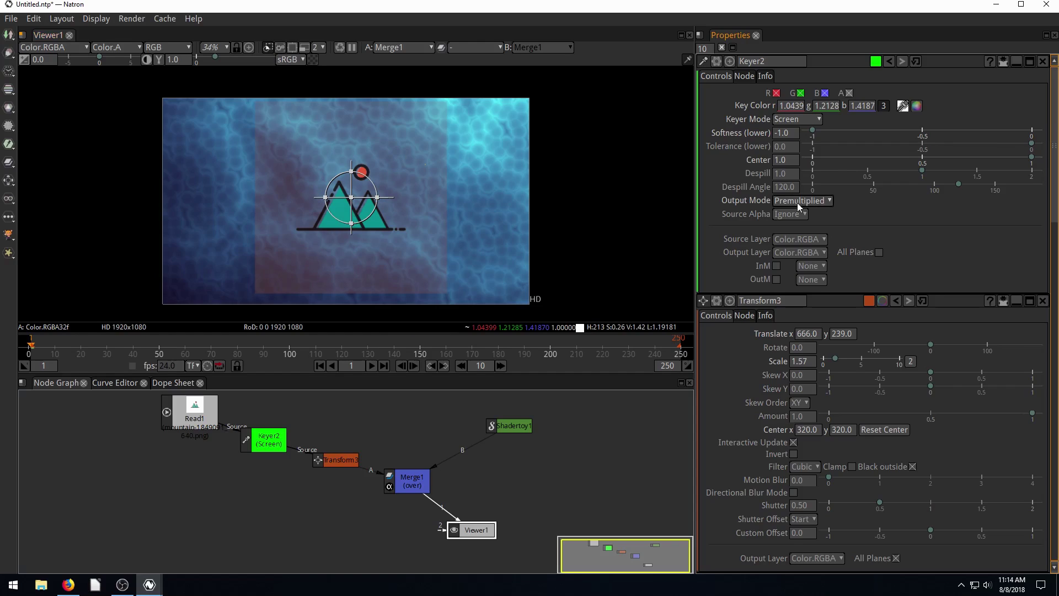
Step: Set Keyer2's key colour to white in the Select Color dialog
left_click(903, 106)
left_click(903, 106)
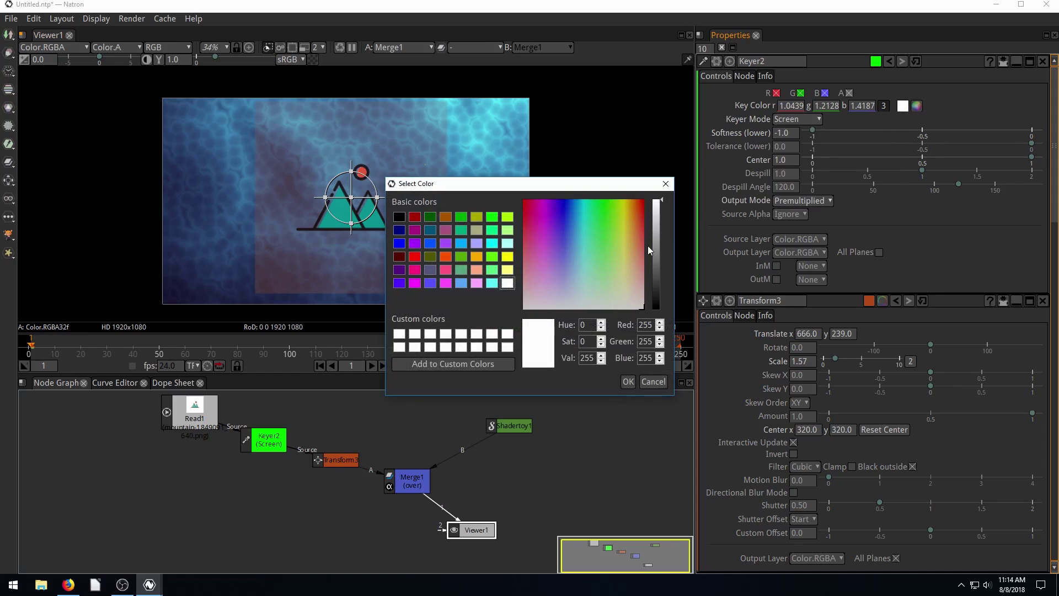
left_click(627, 382)
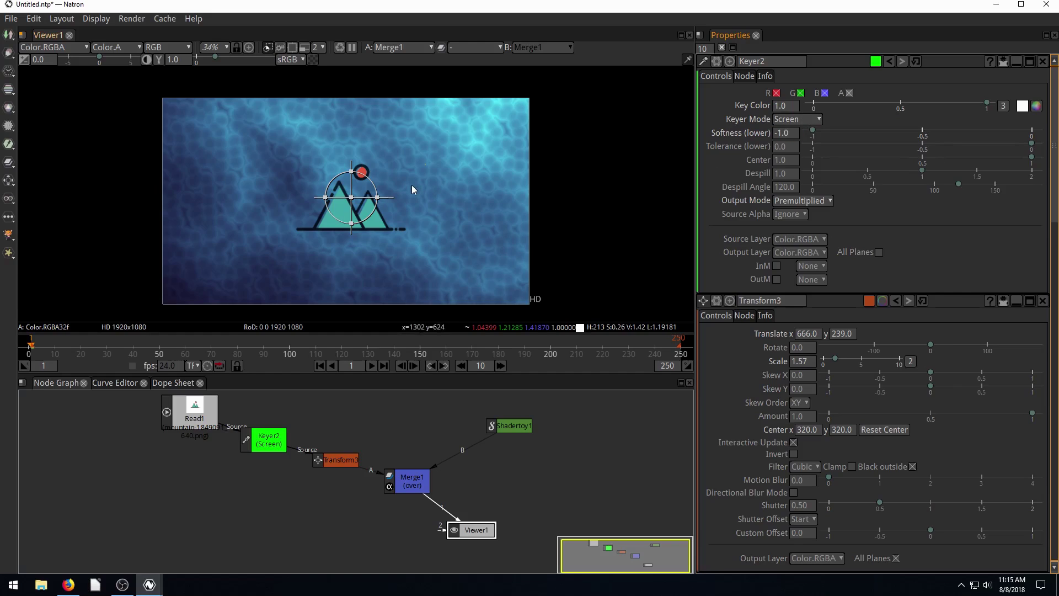
Step: Try other key colours like pale green, then cancel to keep white
left_click(1022, 106)
left_click(1036, 107)
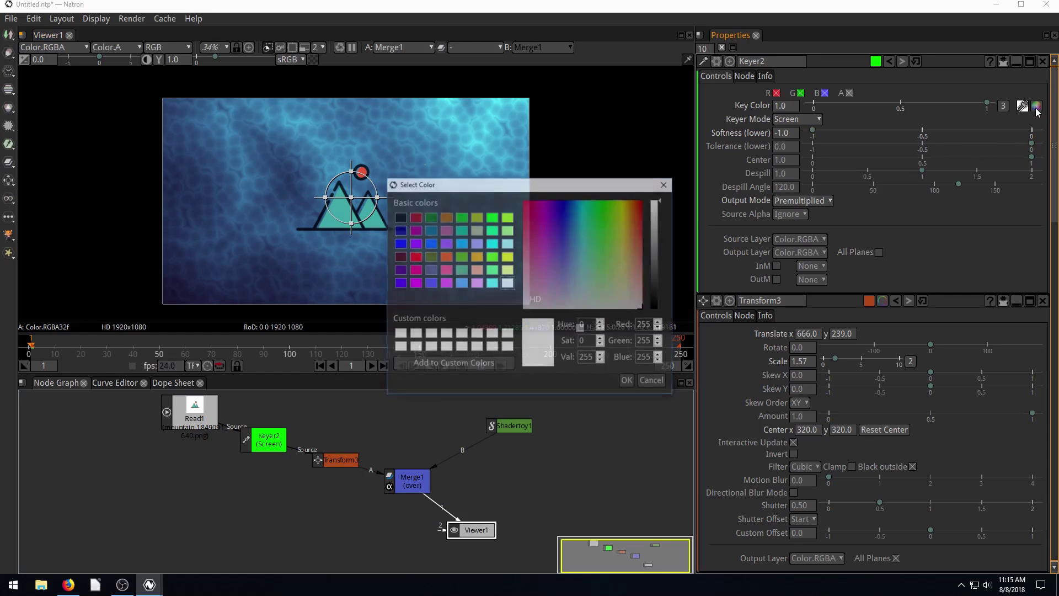
left_click_drag(571, 219, 667, 325)
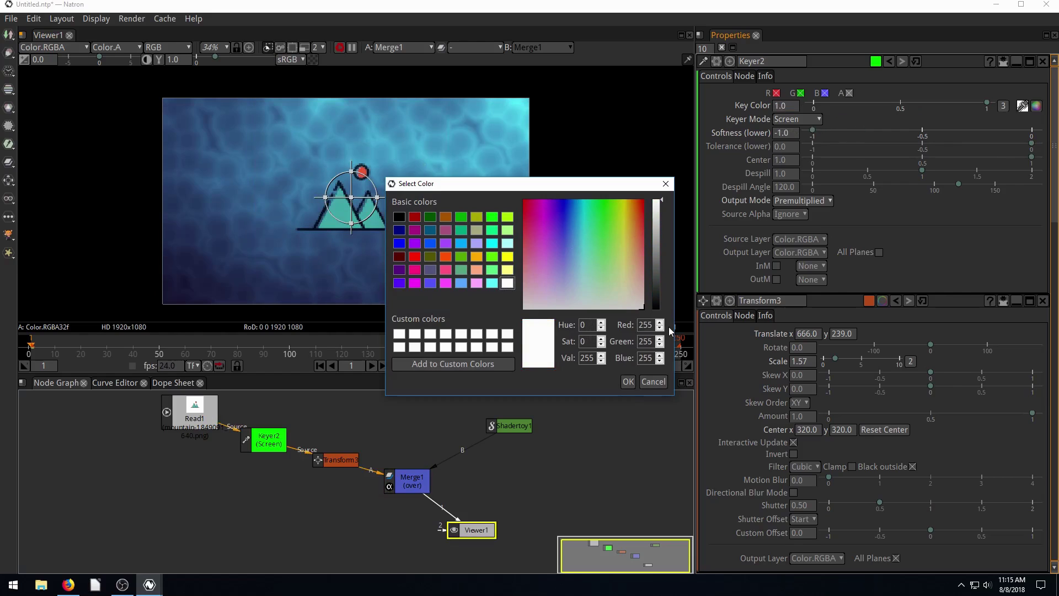
left_click(603, 288)
left_click_drag(603, 288, 559, 306)
left_click(652, 381)
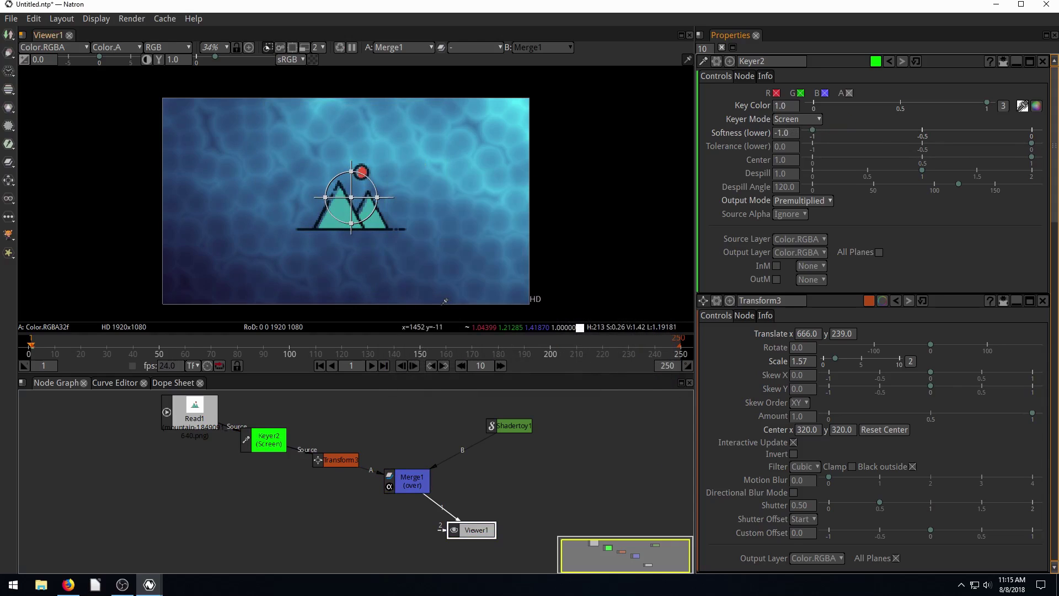
left_click(372, 420)
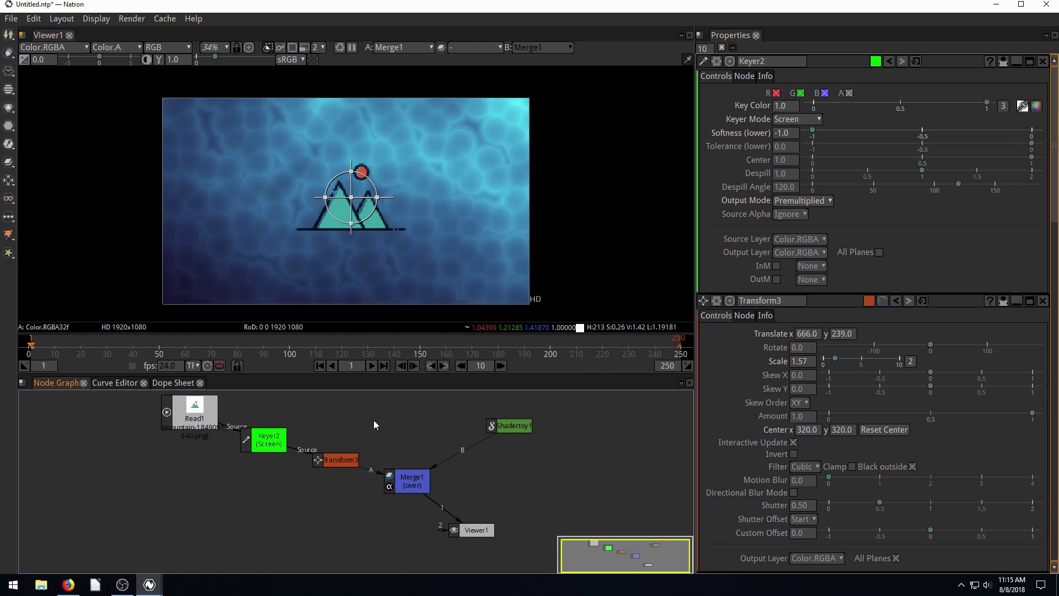
left_click(371, 367)
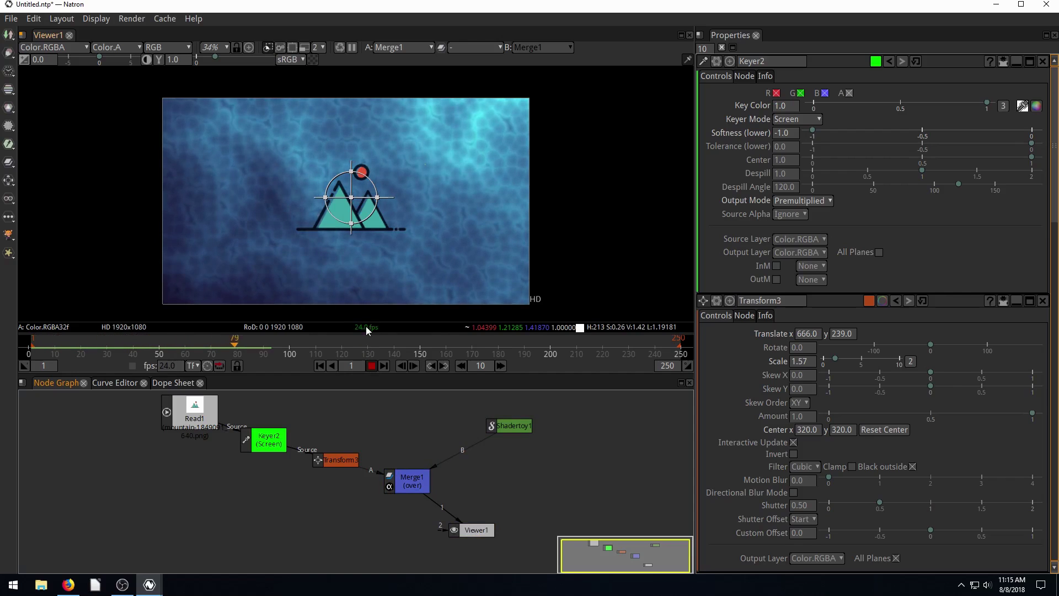
left_click(372, 367)
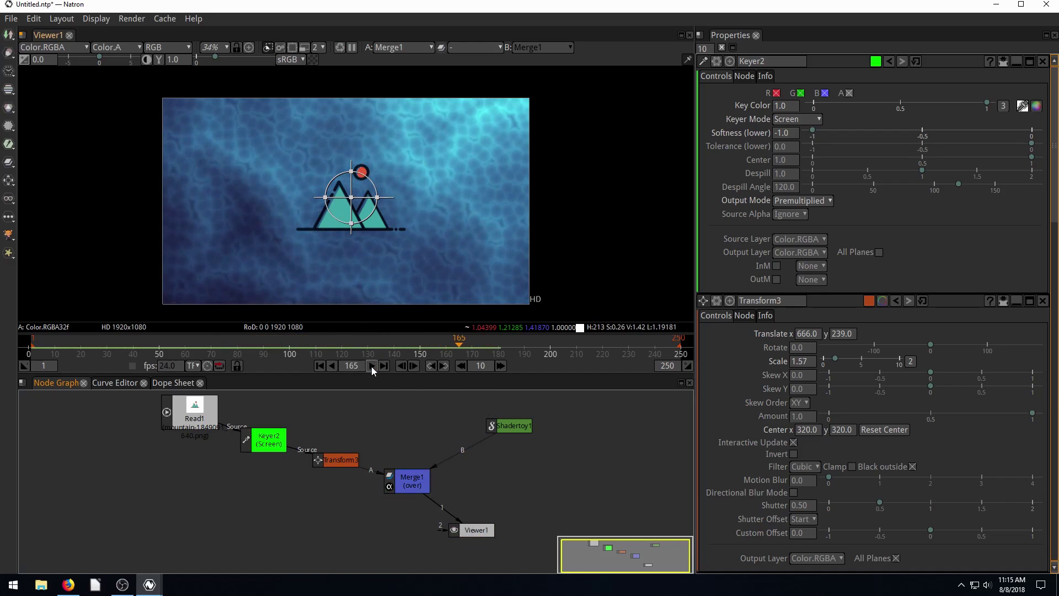
left_click(319, 366)
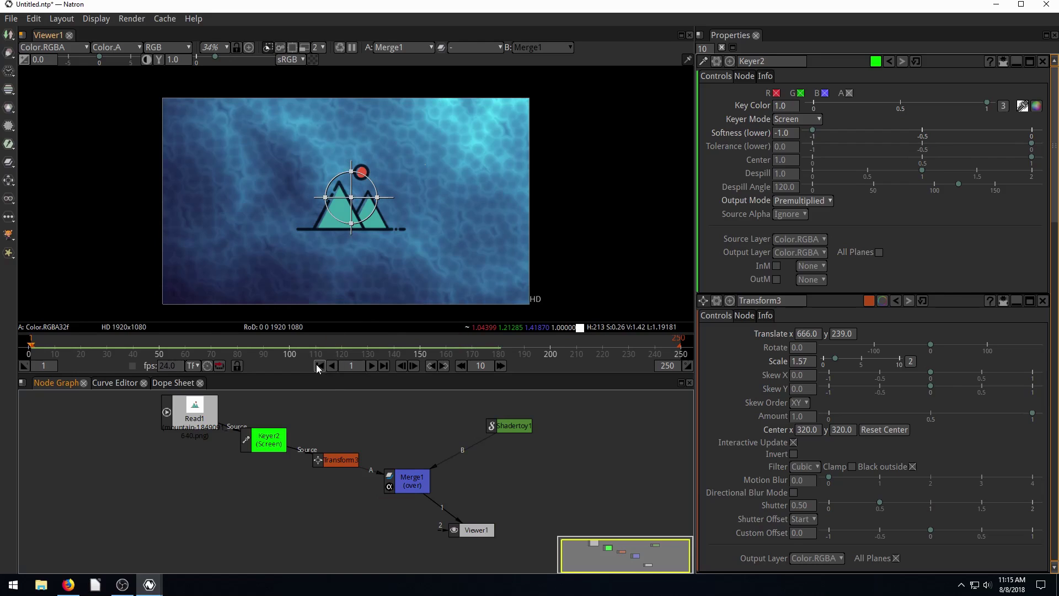
left_click(372, 366)
left_click(373, 367)
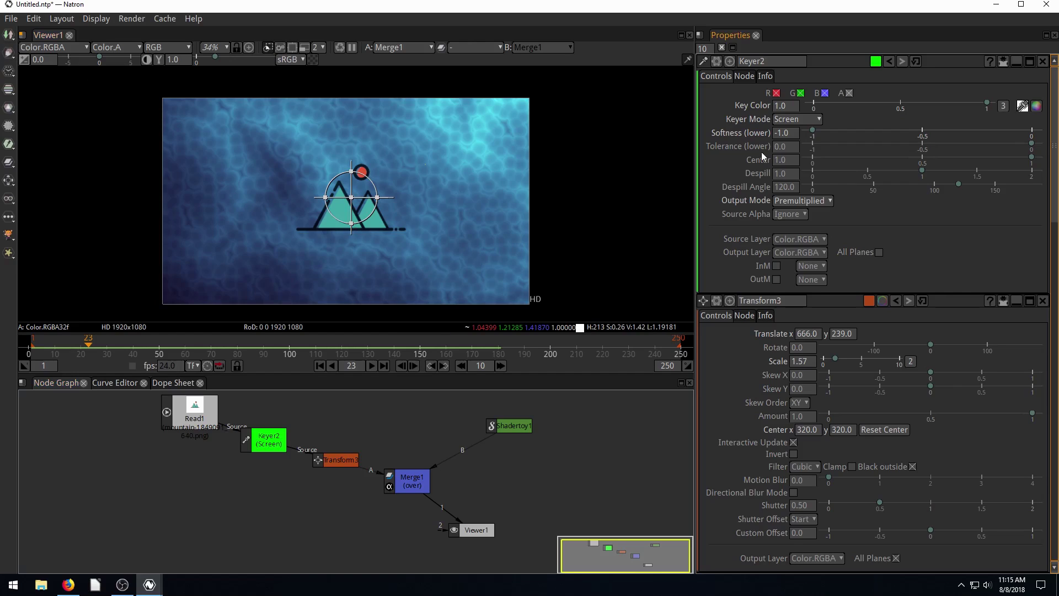
left_click(1022, 106)
Step: Move the logo below the frame and key Transform3's Translate at frame 1
left_click_drag(355, 202, 350, 325)
scroll(357, 219, "down", 2)
scroll(349, 271, "down", 2)
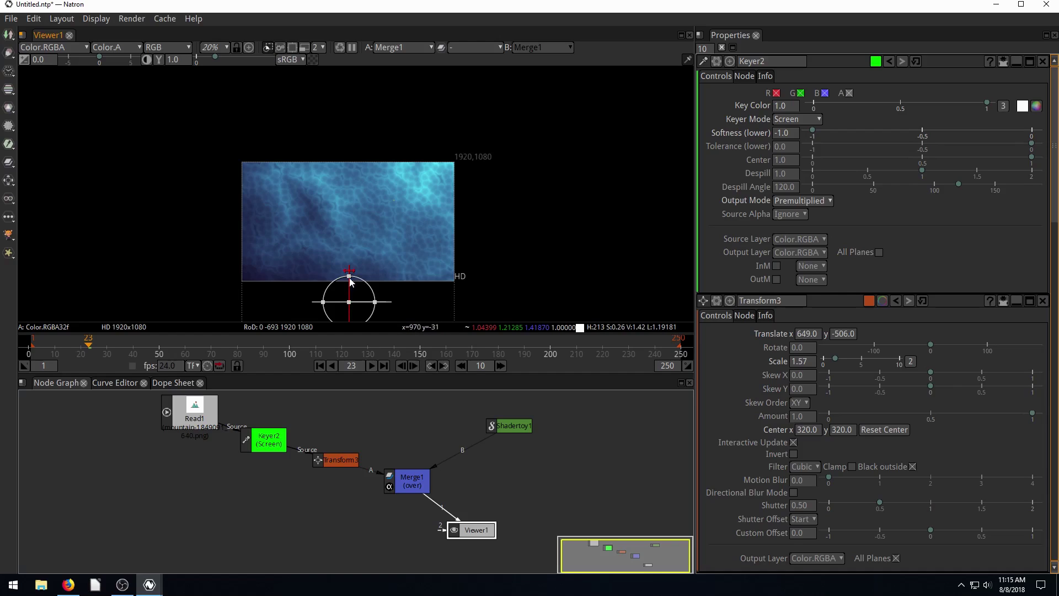
left_click(320, 365)
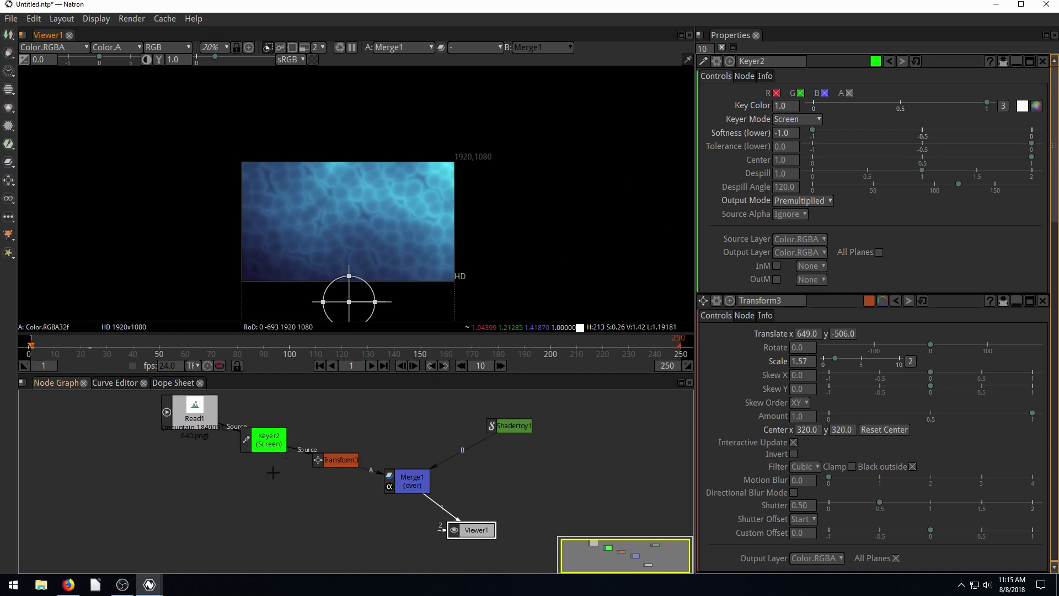
left_click(332, 461)
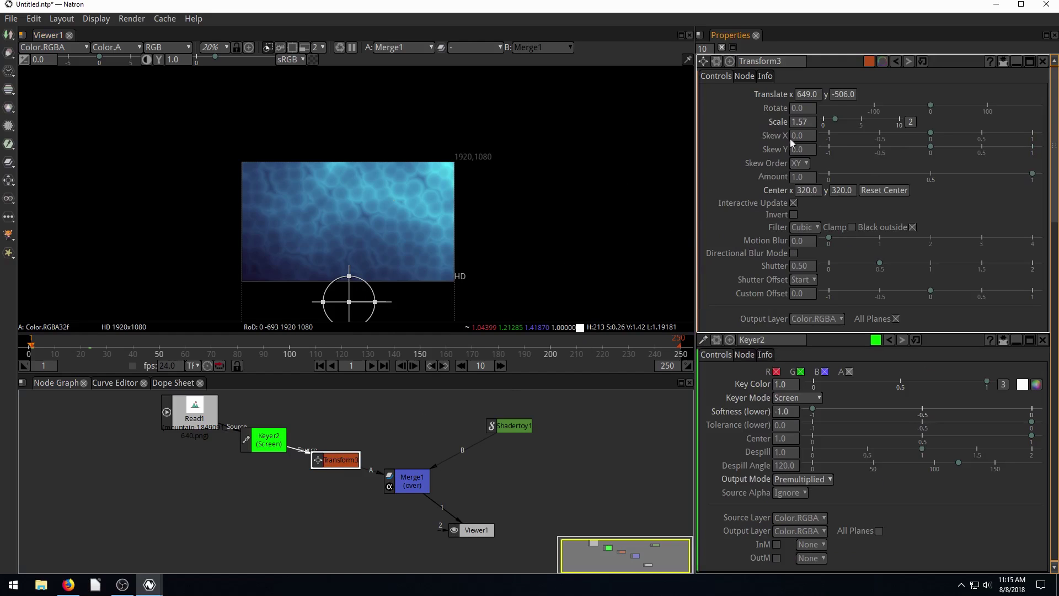
right_click(815, 96)
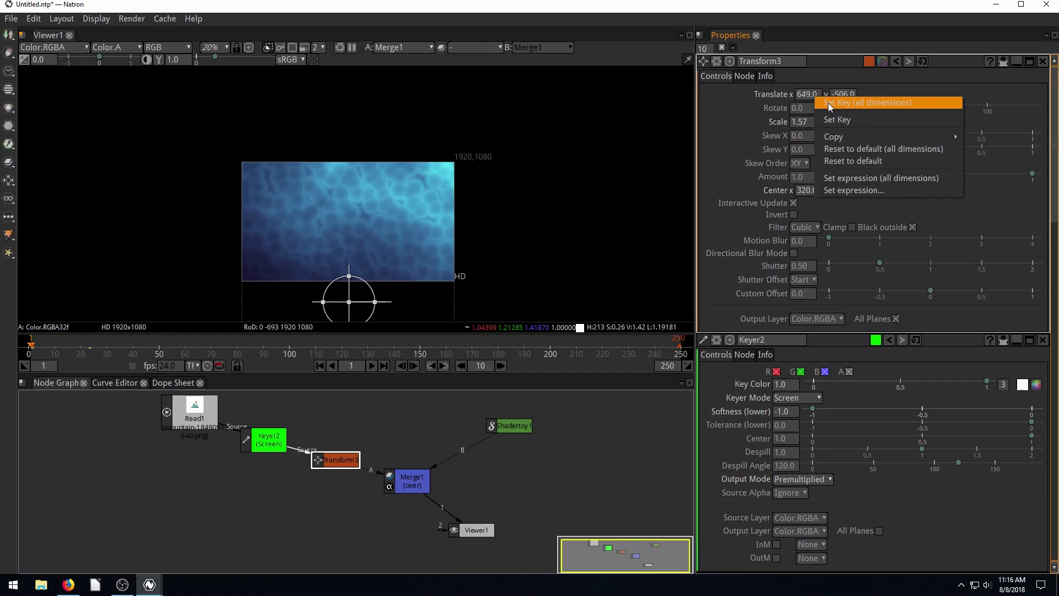
left_click(828, 102)
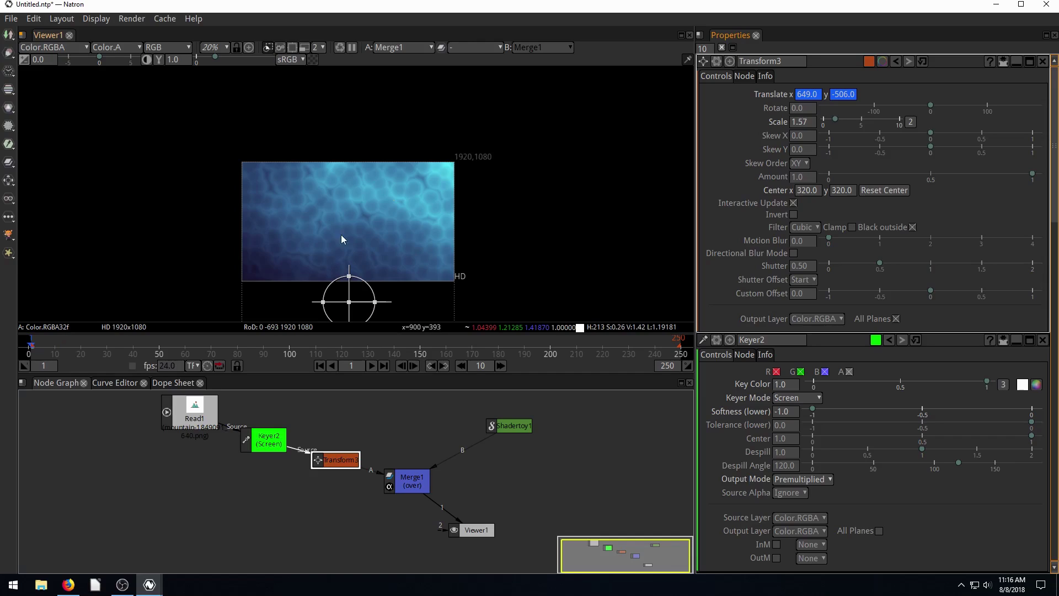
Step: At frame 15, drag the logo up to the frame centre at 639, 259
left_click(106, 348)
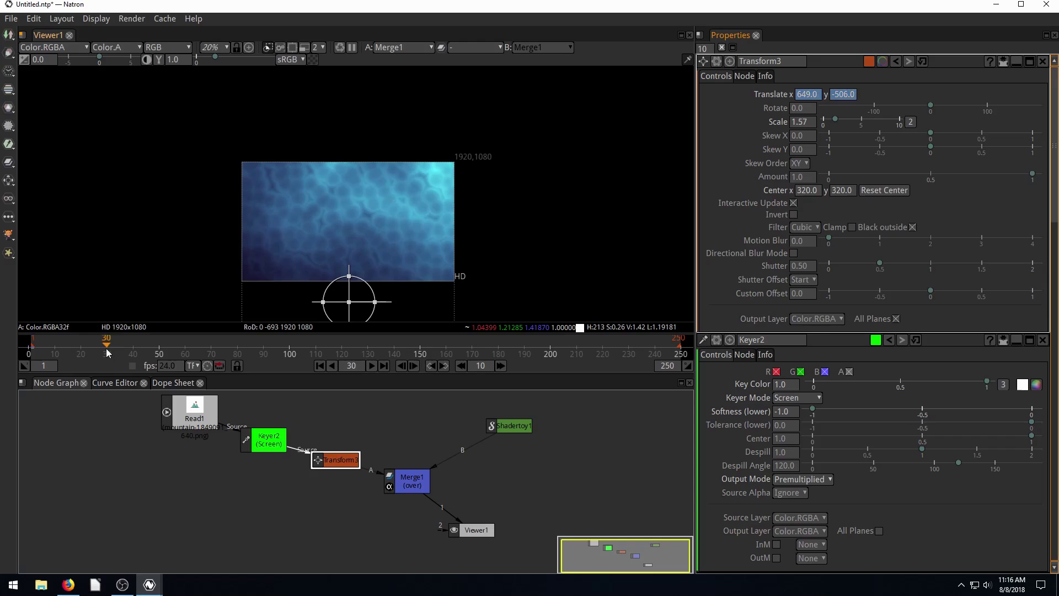
left_click(68, 348)
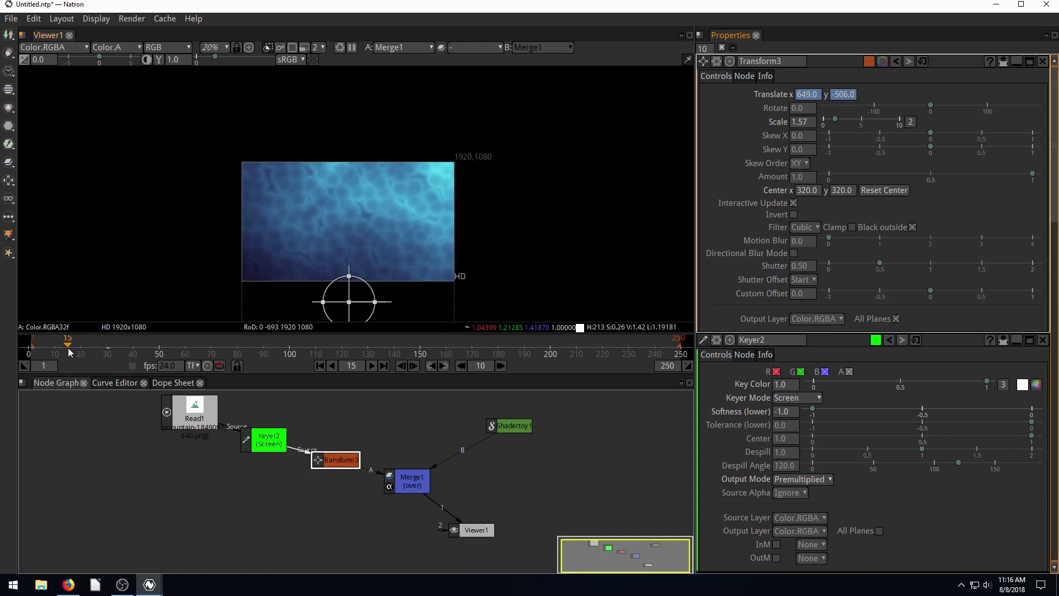
left_click(349, 303)
left_click_drag(348, 303, 348, 221)
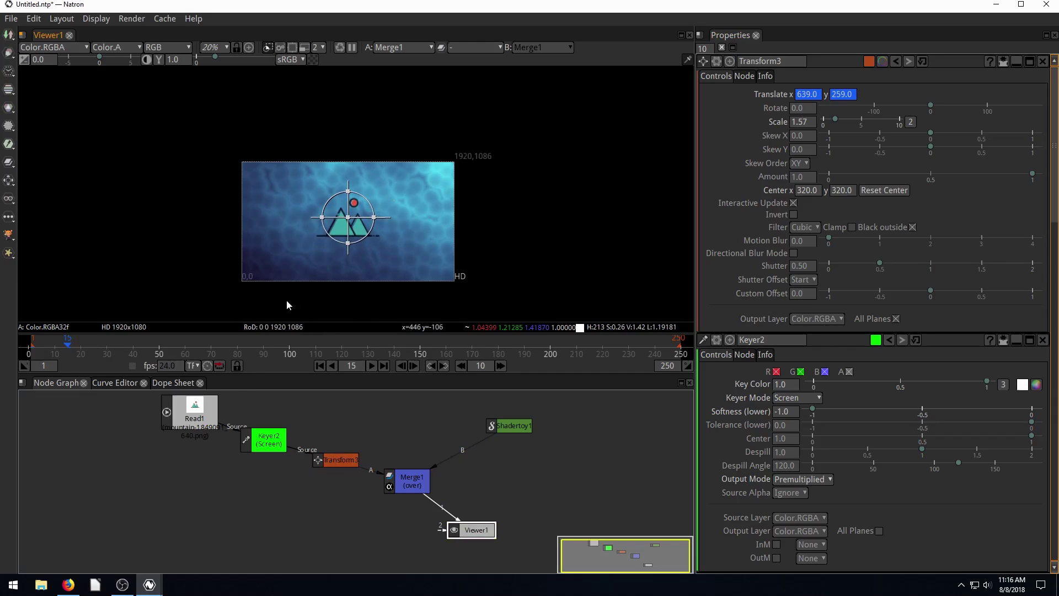
left_click(319, 365)
Step: Play back the rising logo animation from frame 1 to preview it
left_click(371, 365)
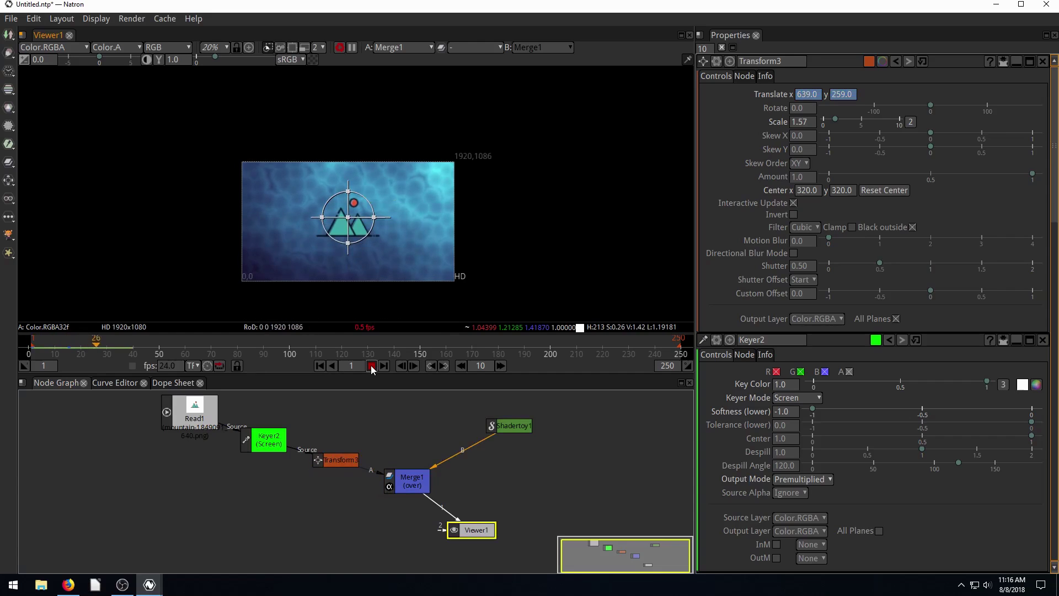
left_click(371, 366)
left_click(319, 366)
left_click(370, 366)
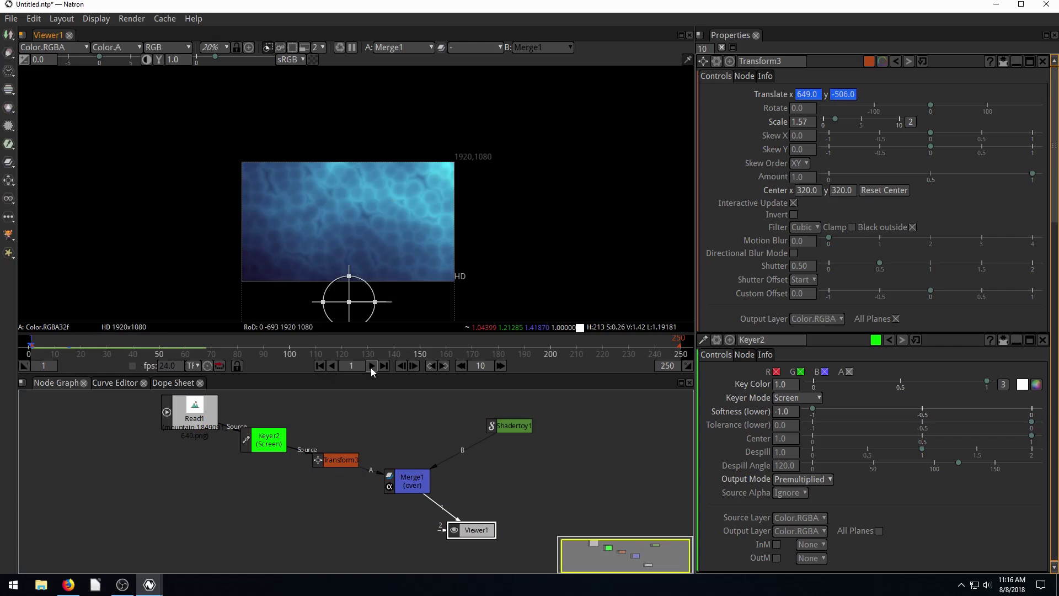
left_click(373, 365)
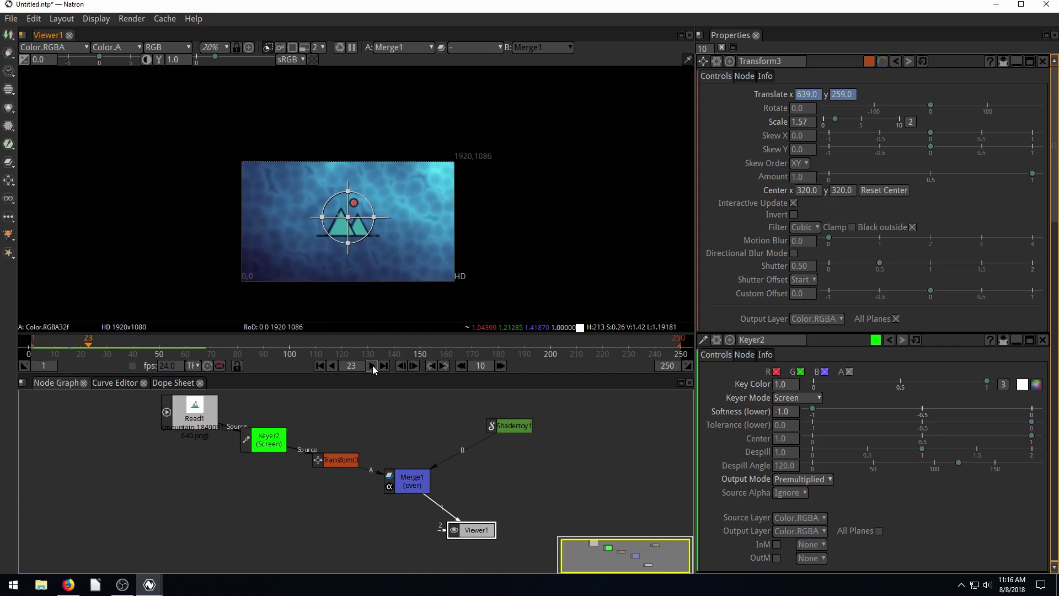
left_click(317, 365)
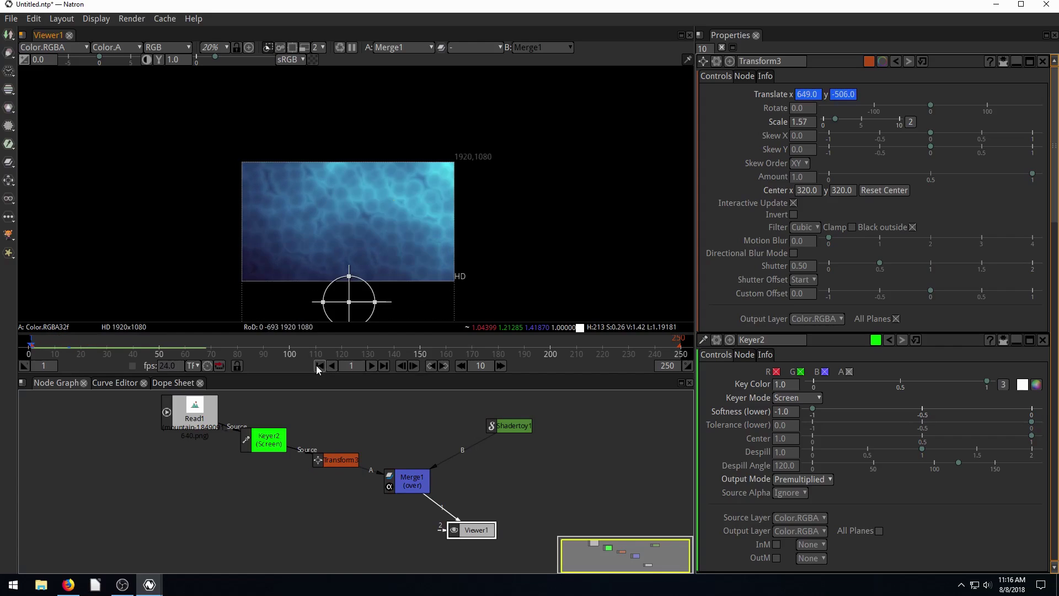
Step: Key Rotate at frame 1, set it to 360 at frame 15, and play it back
right_click(800, 108)
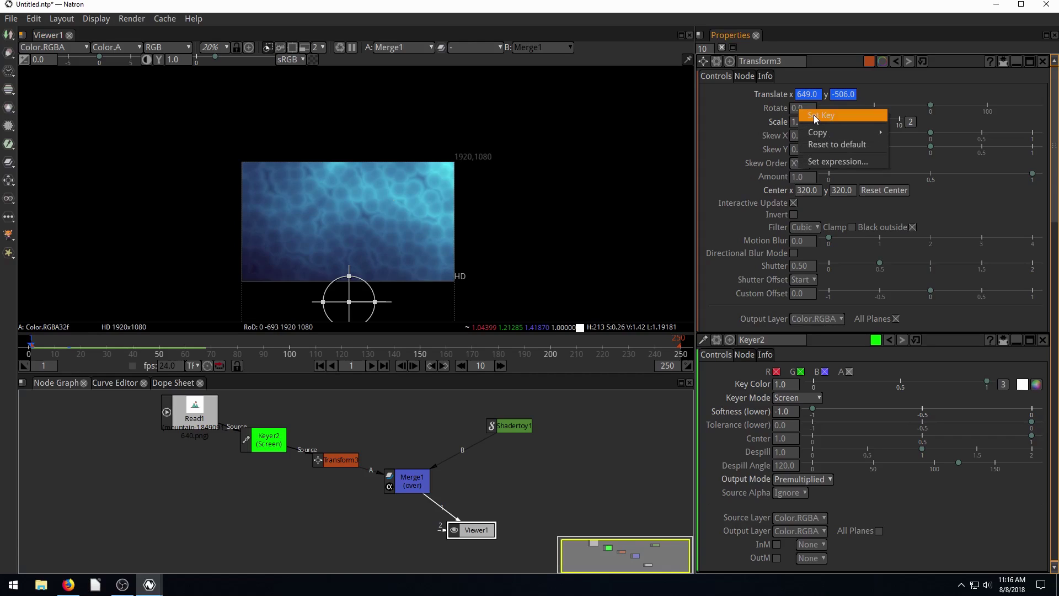
left_click(815, 114)
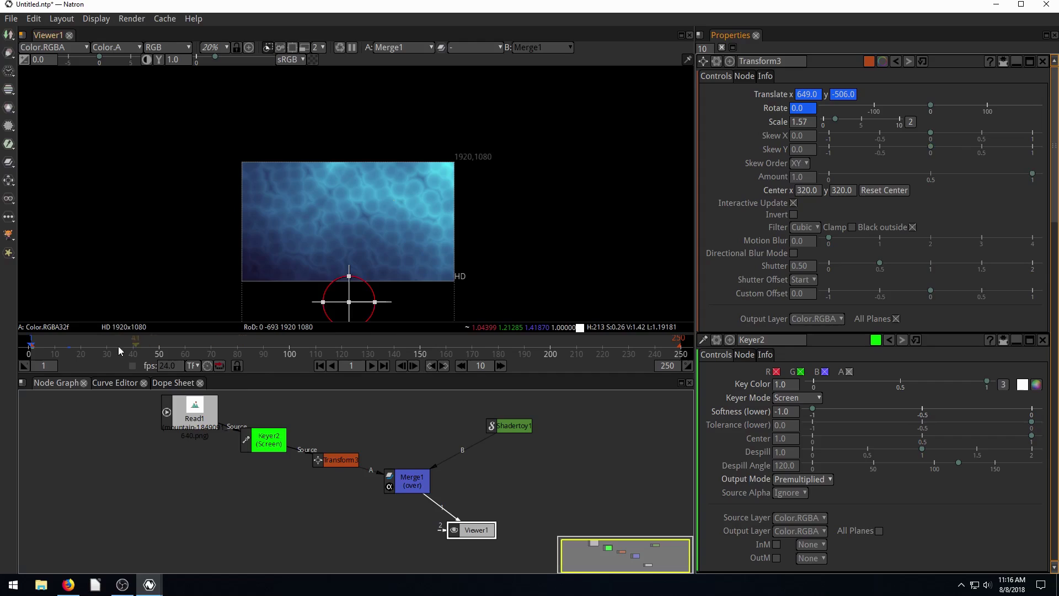
left_click(69, 350)
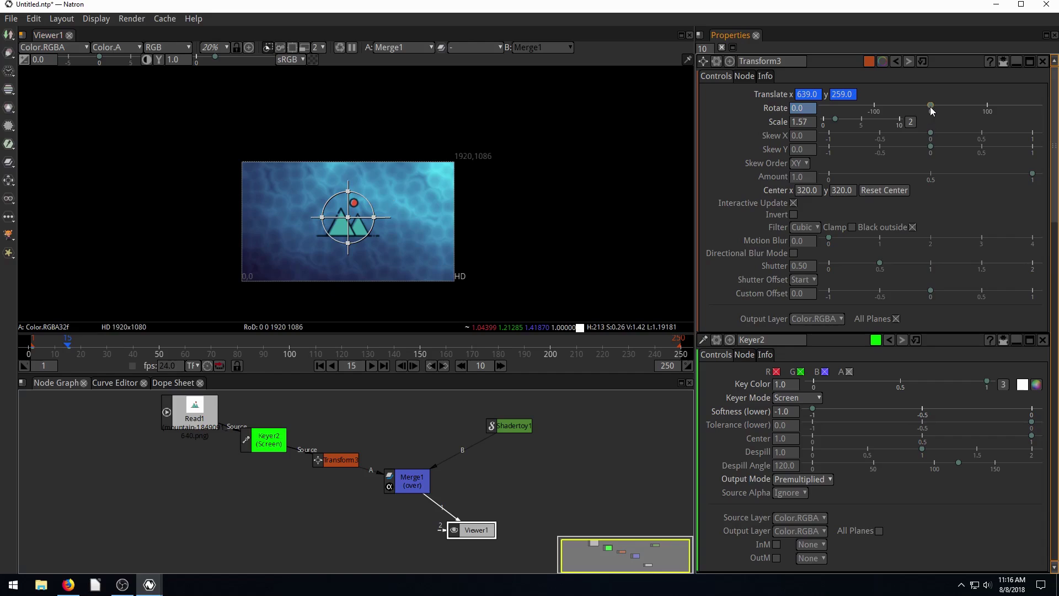
left_click_drag(931, 109, 1053, 114)
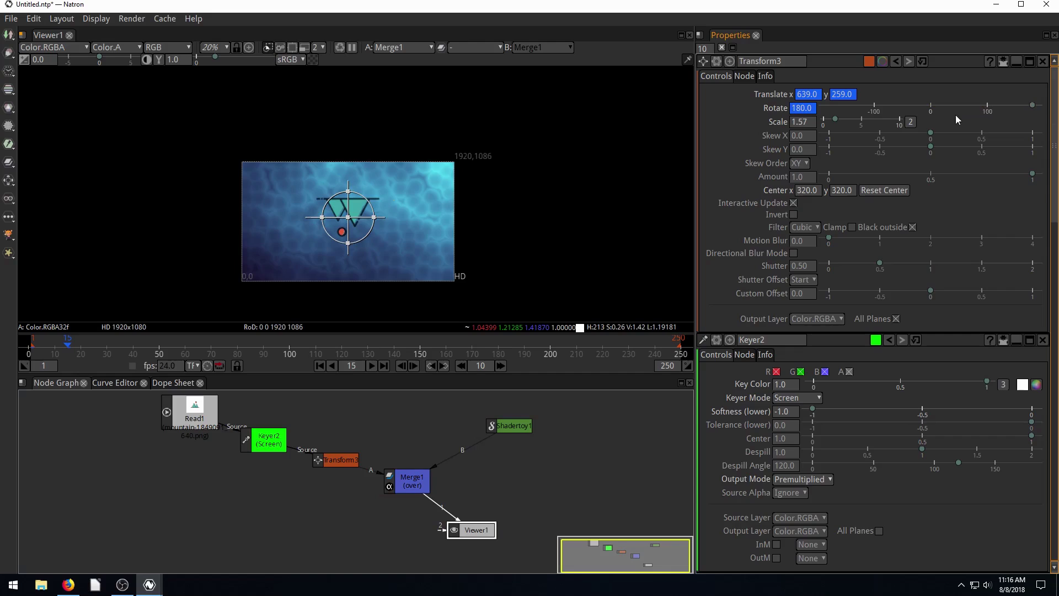
left_click_drag(1032, 105, 1054, 116)
double_click(808, 109)
type("360")
key("Return")
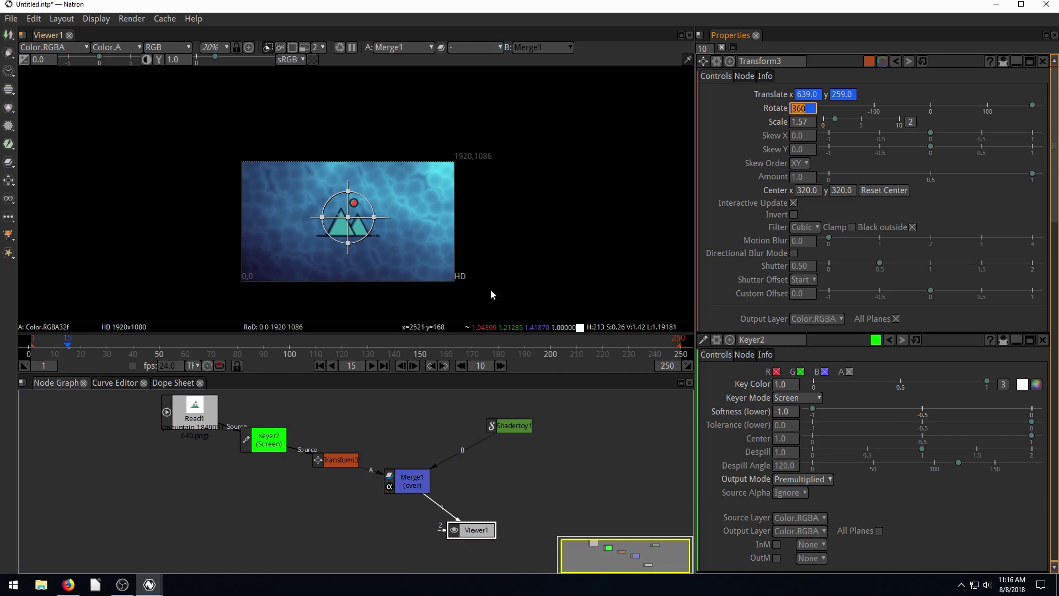
left_click(320, 366)
left_click(372, 365)
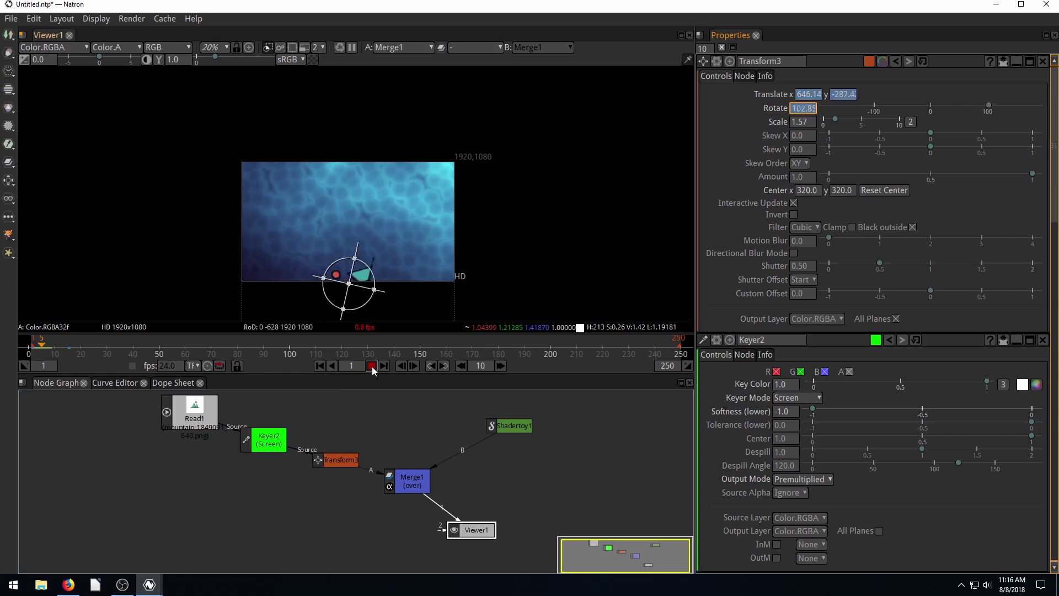
left_click(372, 365)
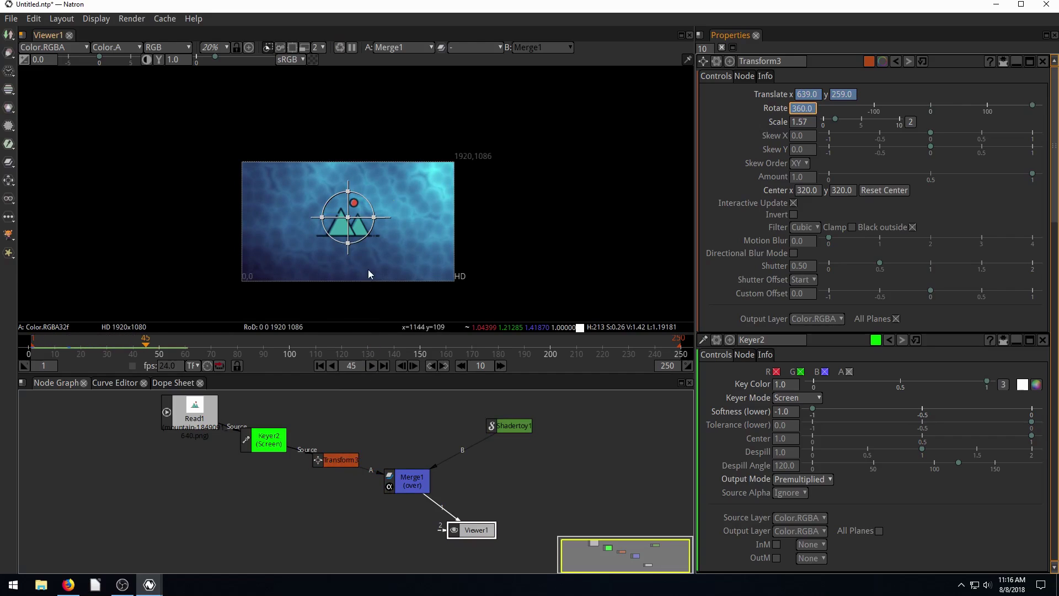
scroll(369, 270, "up", 5)
scroll(380, 253, "up", 2)
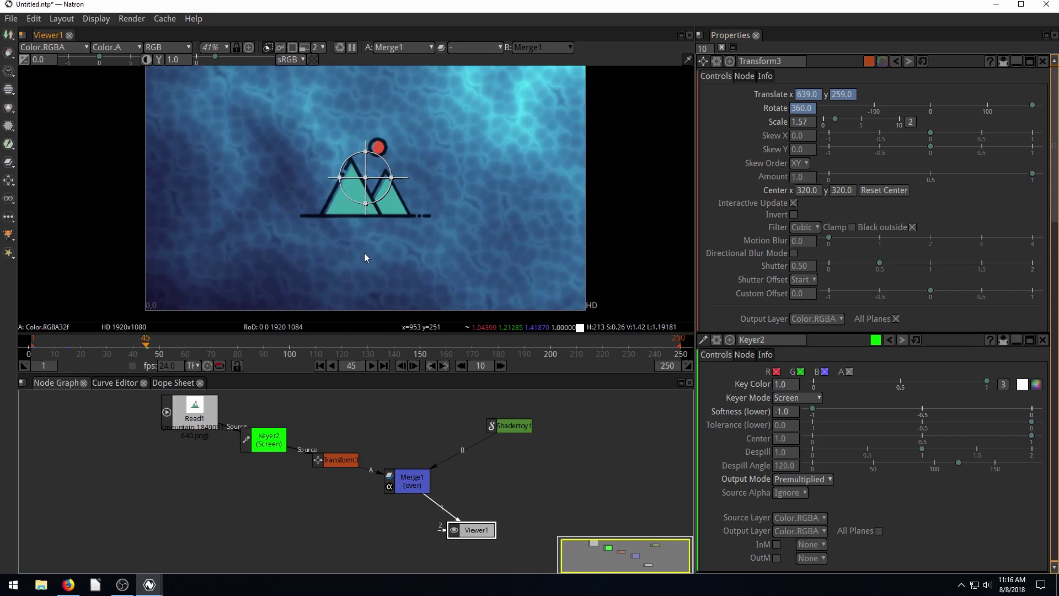
left_click(320, 365)
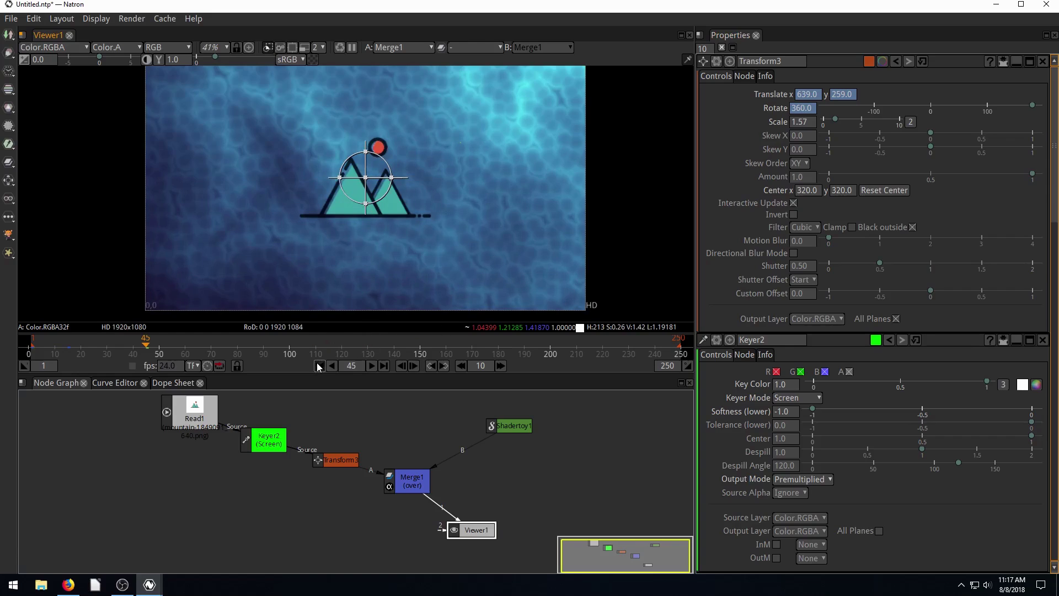
left_click(373, 366)
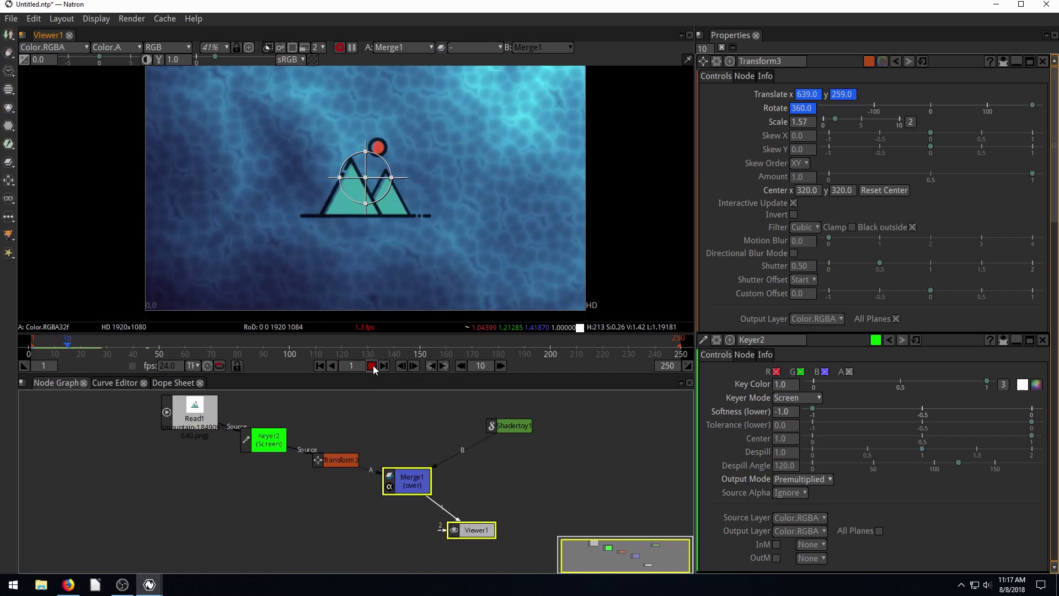
left_click(373, 365)
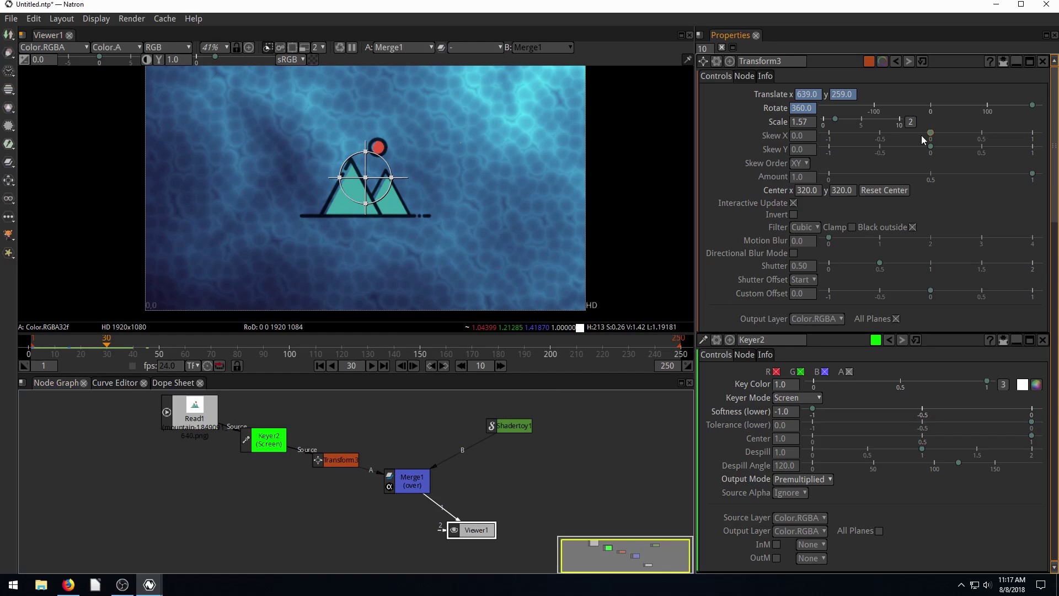
Step: Set Skew X to 0 and key it at frame 30
mouse_move(921, 135)
left_mouse_down()
mouse_move(910, 135)
mouse_move(945, 134)
mouse_move(891, 136)
mouse_move(930, 136)
left_mouse_up()
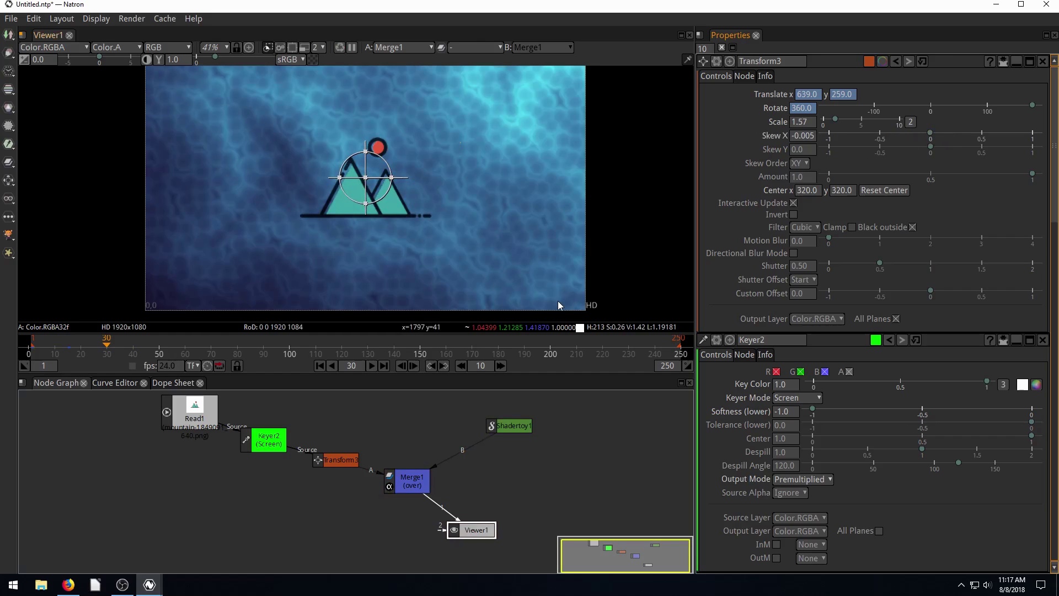
left_click(795, 141)
type("0")
right_click(808, 137)
left_click(823, 142)
Step: Lean Skew X to about -0.623 at frame 35, then back to 0 at frame 40
left_click(120, 349)
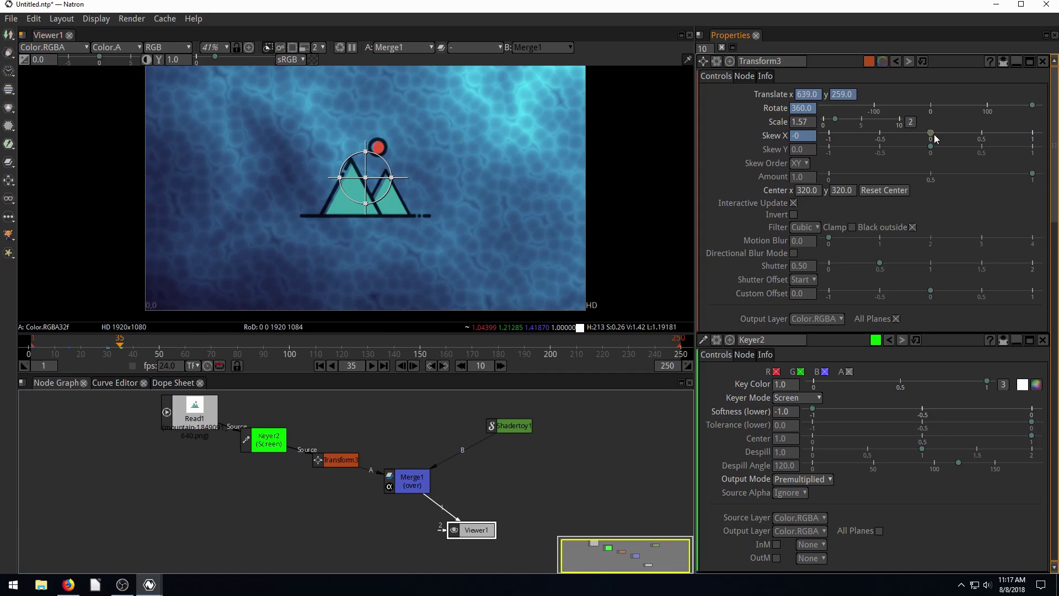
left_click_drag(931, 137, 867, 137)
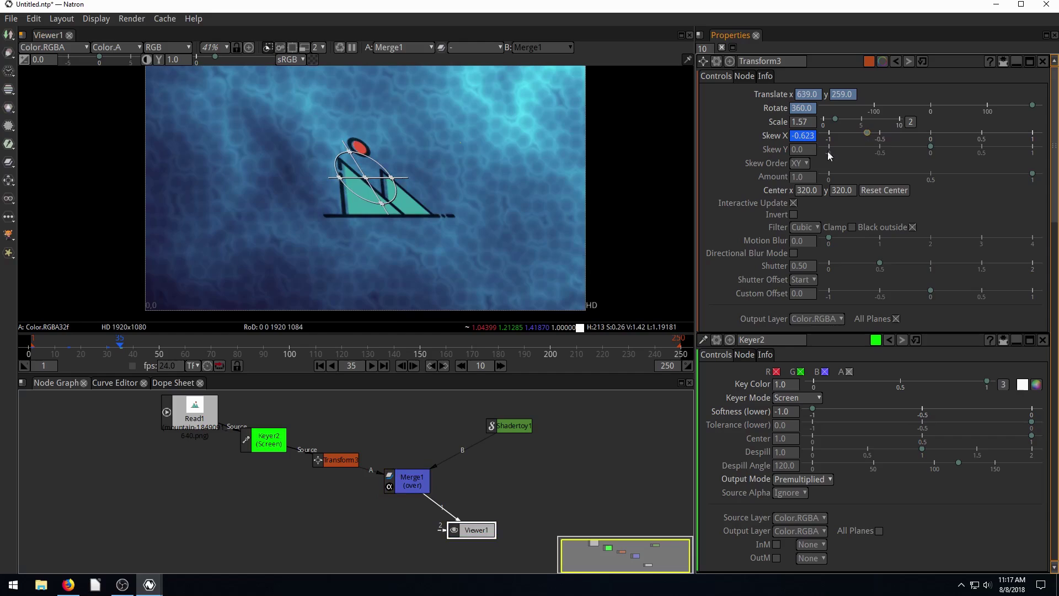
left_click(133, 345)
left_click(809, 137)
type("0")
key("Return")
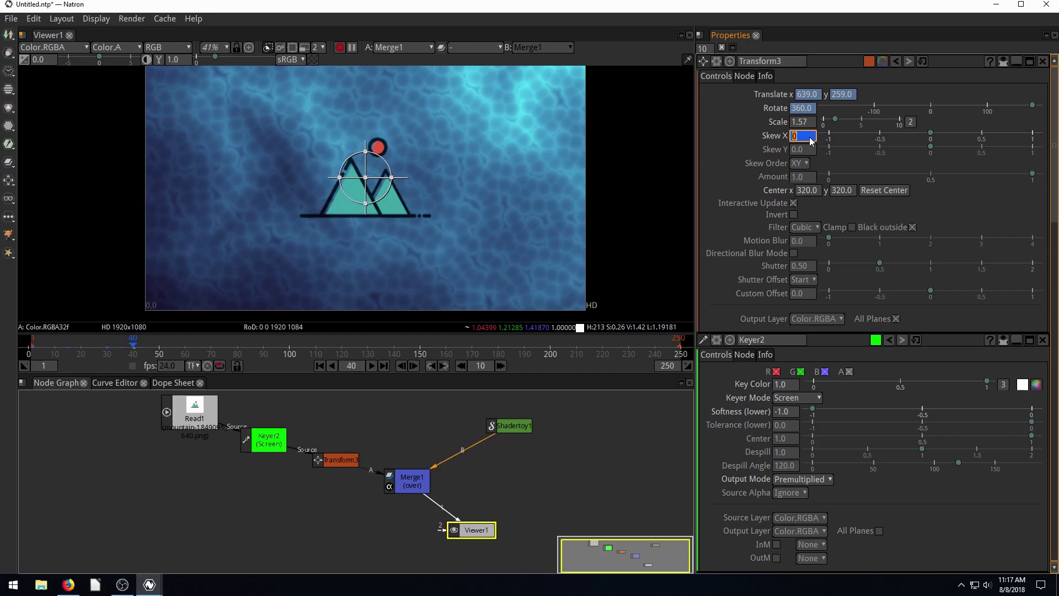
Step: Replay the animation from frame 1 to check the skew wobble
left_click(320, 366)
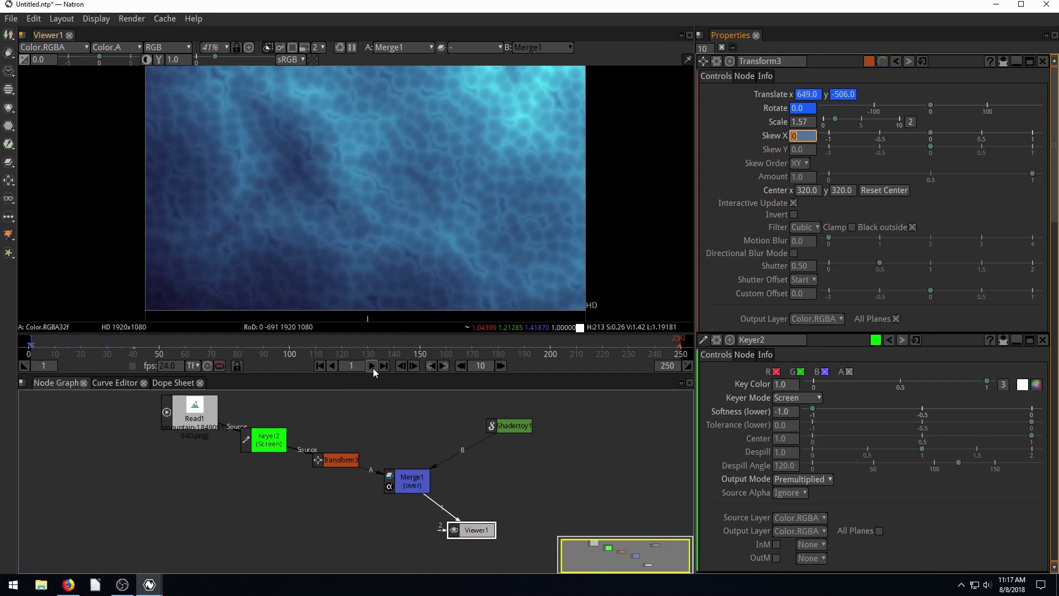
left_click(372, 366)
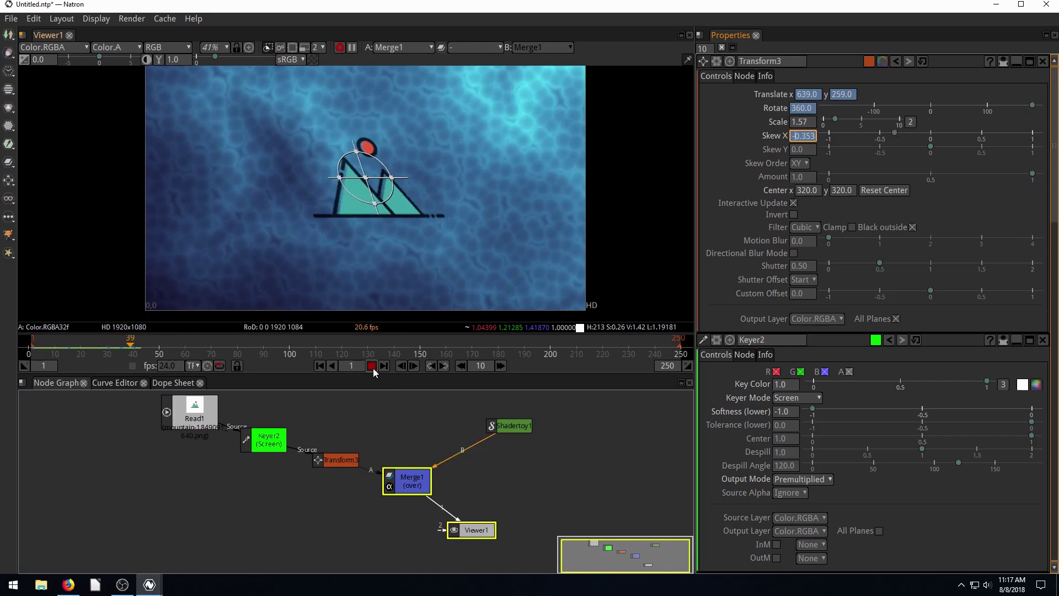
left_click(372, 369)
left_click_drag(430, 244, 427, 255)
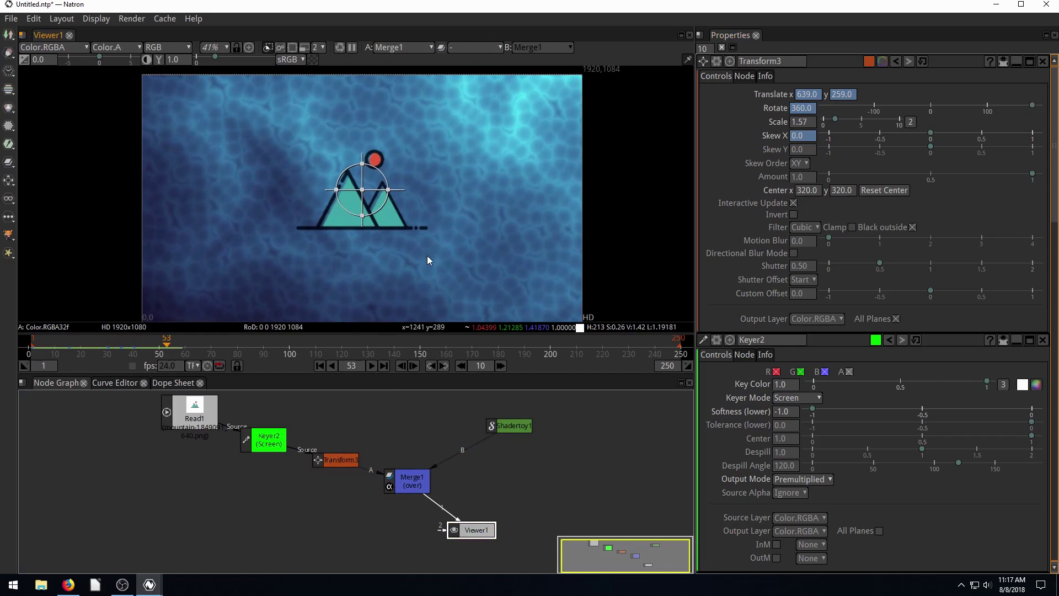
Step: At frame 60, set a Translate keyframe on Transform3
left_click(184, 344)
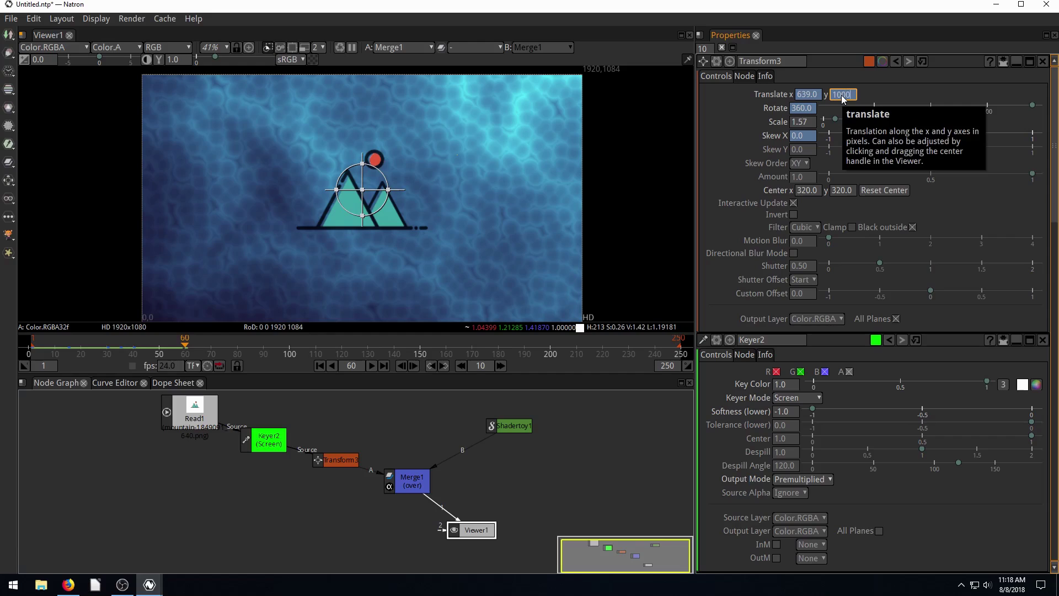
key("Escape")
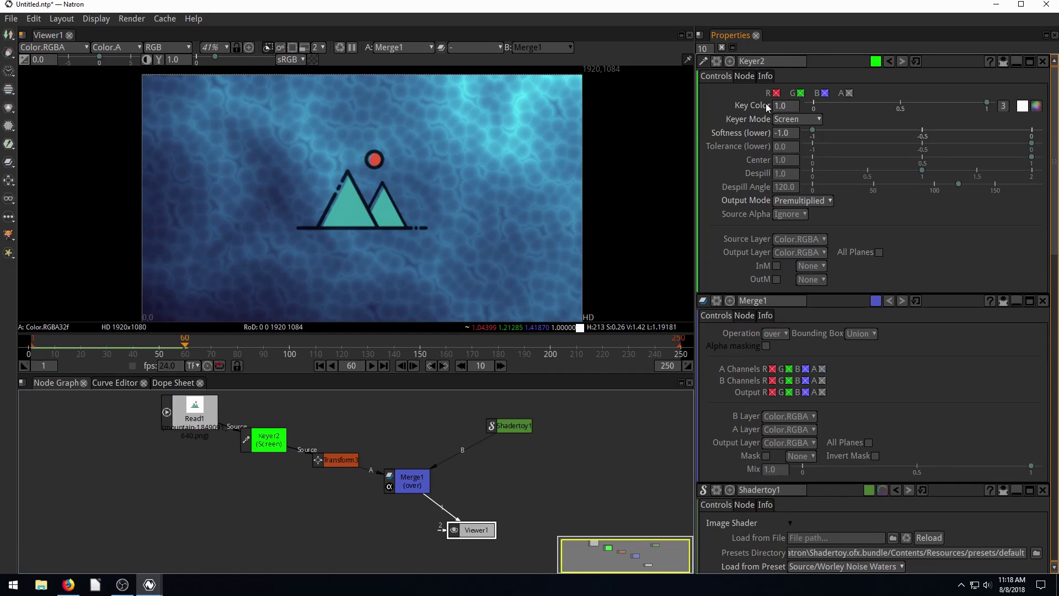
left_click(318, 459)
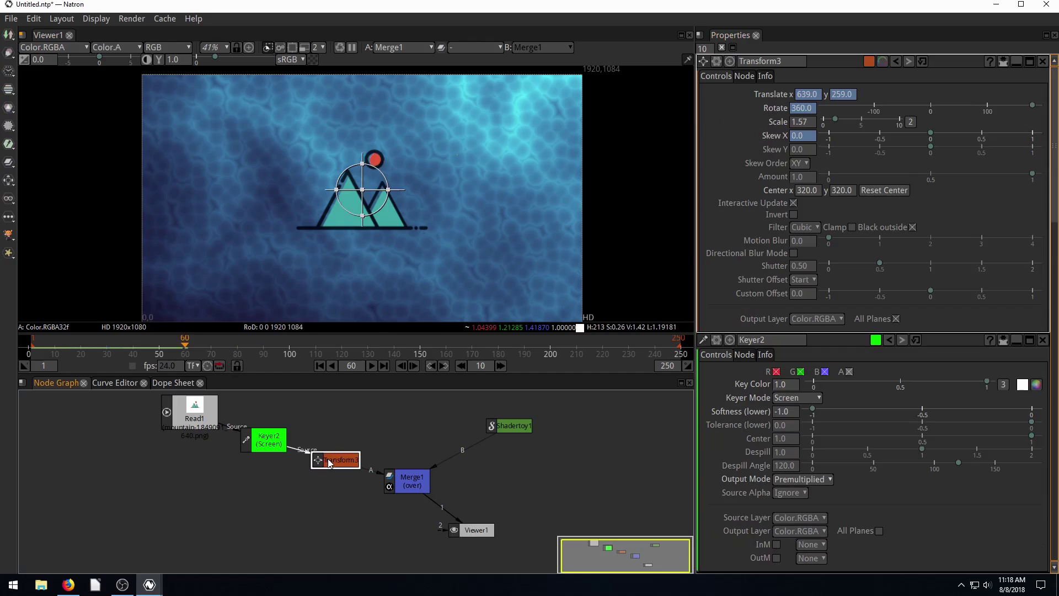
left_click(804, 108)
left_click(795, 109)
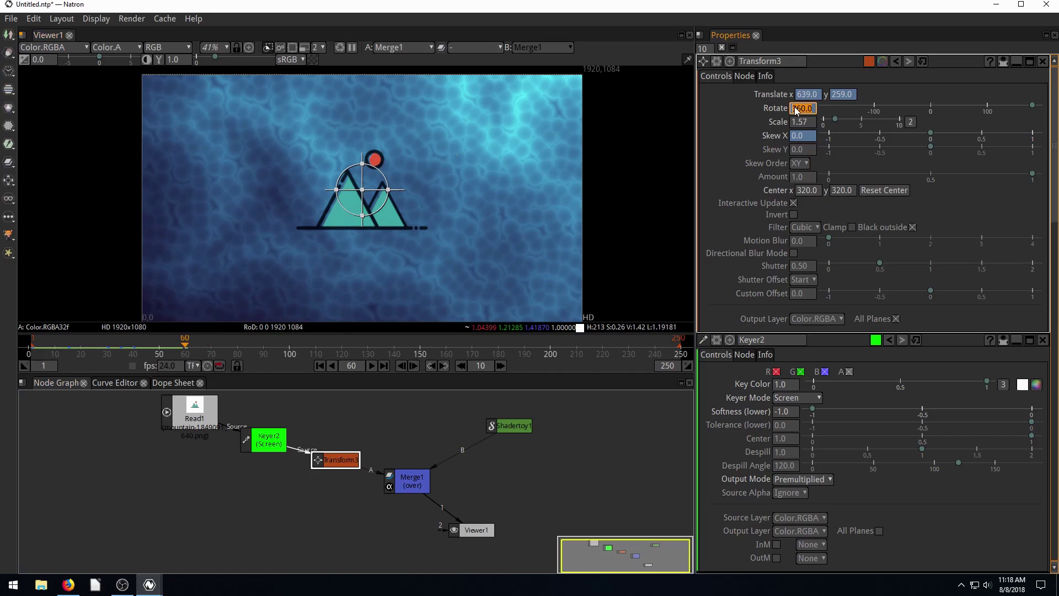
right_click(842, 95)
left_click(861, 100)
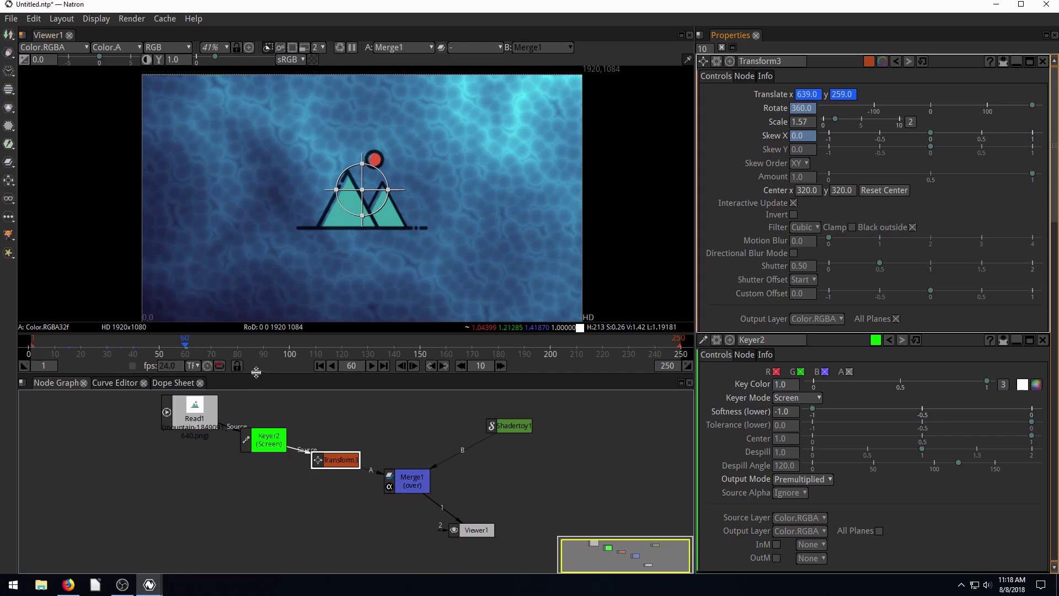
Step: At frame 70, try vertical position values of 1000 and 700
left_click(210, 345)
double_click(845, 95)
type("1000")
key("Return")
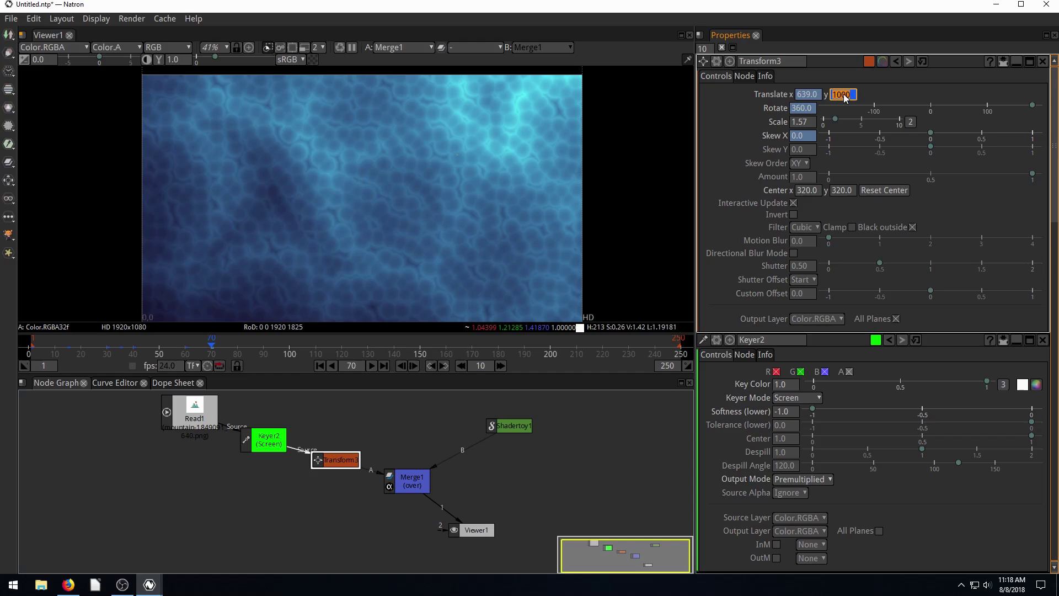
type("700")
key("Return")
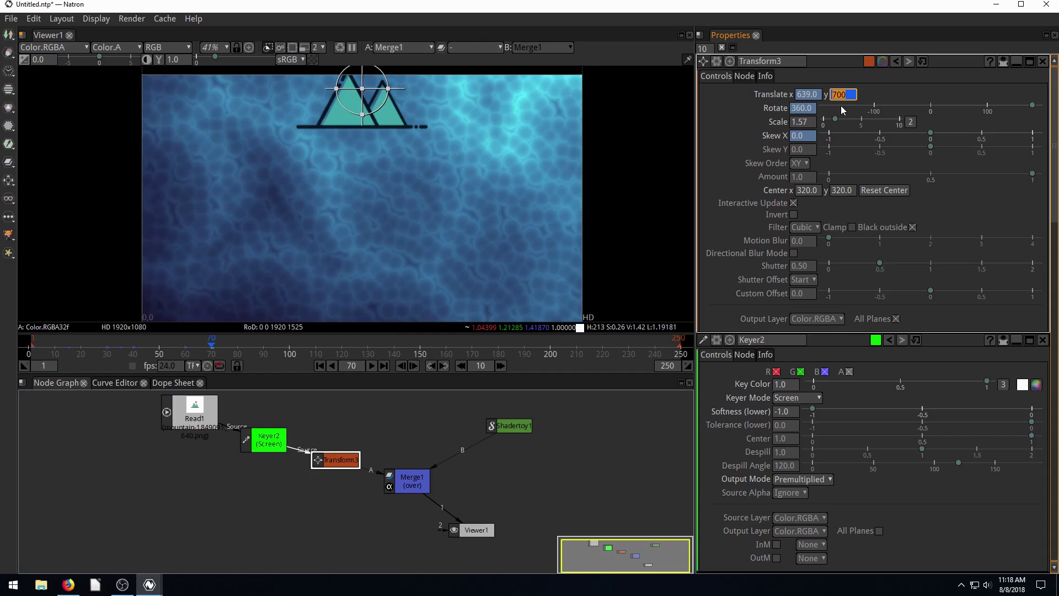
type("1000")
key("Escape")
left_click(737, 128)
Step: Drag the logo up past the top edge of the frame
left_click(320, 366)
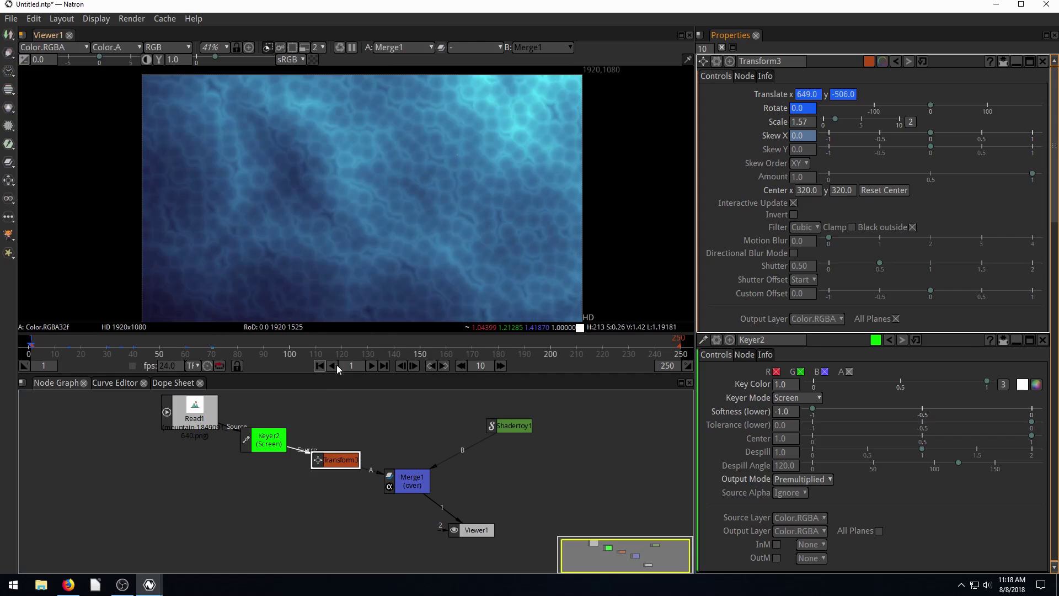
left_click(372, 366)
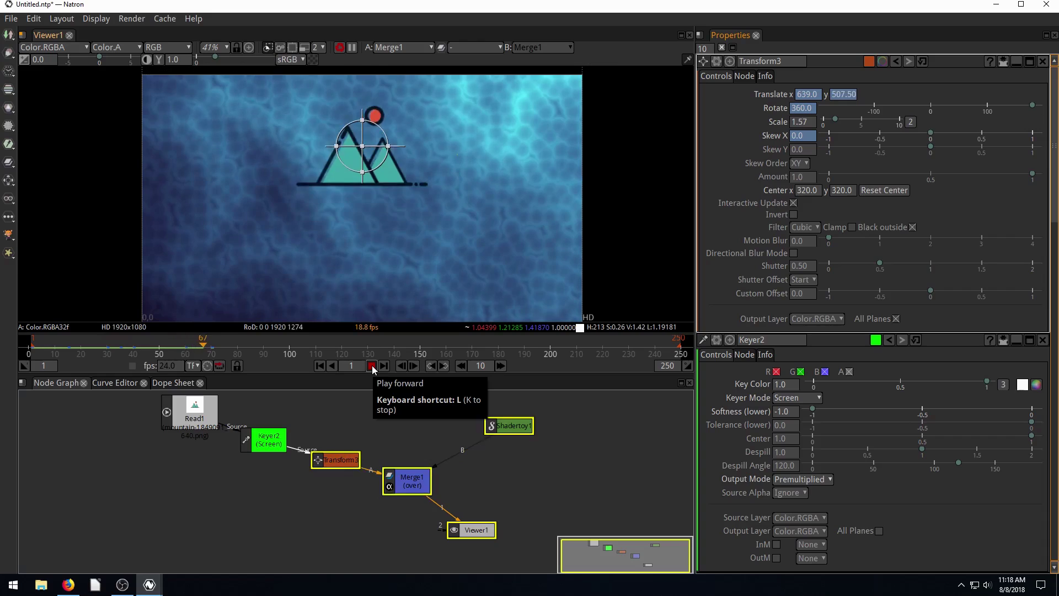
left_click(372, 365)
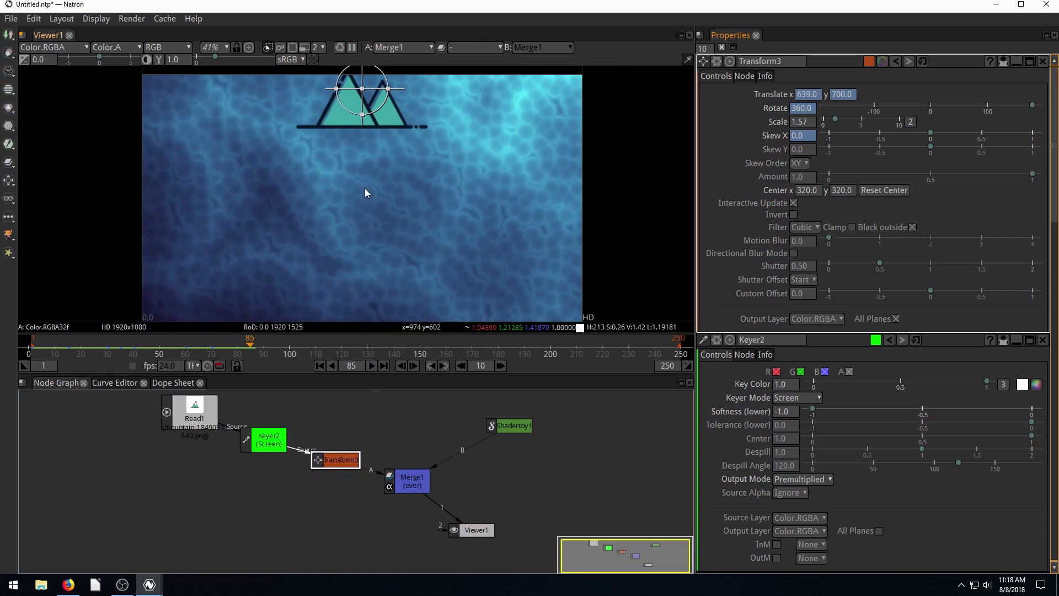
left_click_drag(362, 197, 363, 262)
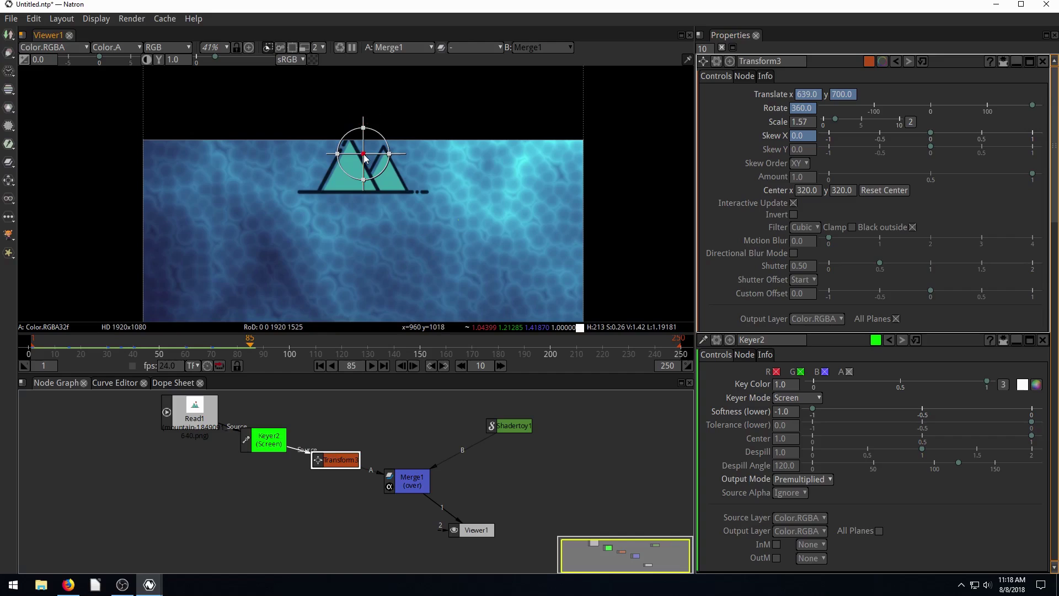
left_click_drag(364, 155, 361, 96)
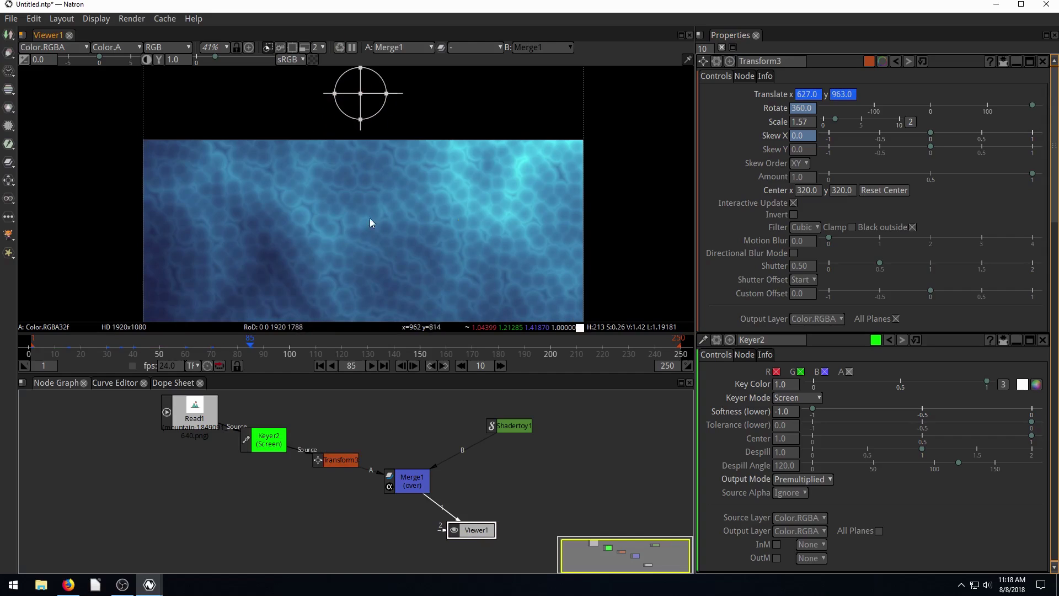
Step: Preview the animation from frame 1 as the logo exits the top
left_click(322, 366)
left_click(373, 365)
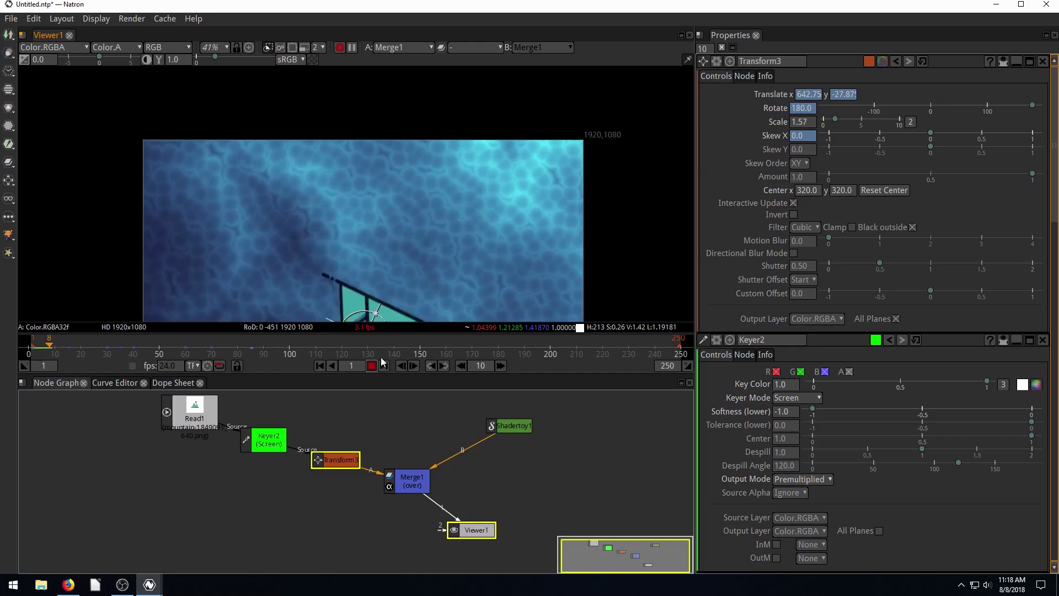
scroll(460, 270, "down", 5)
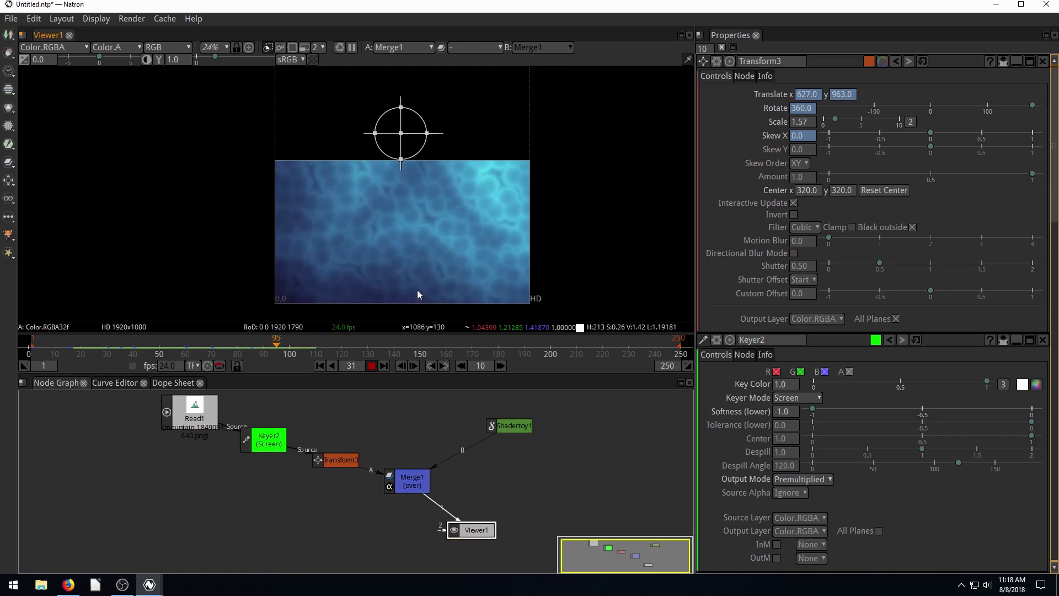
left_click(372, 365)
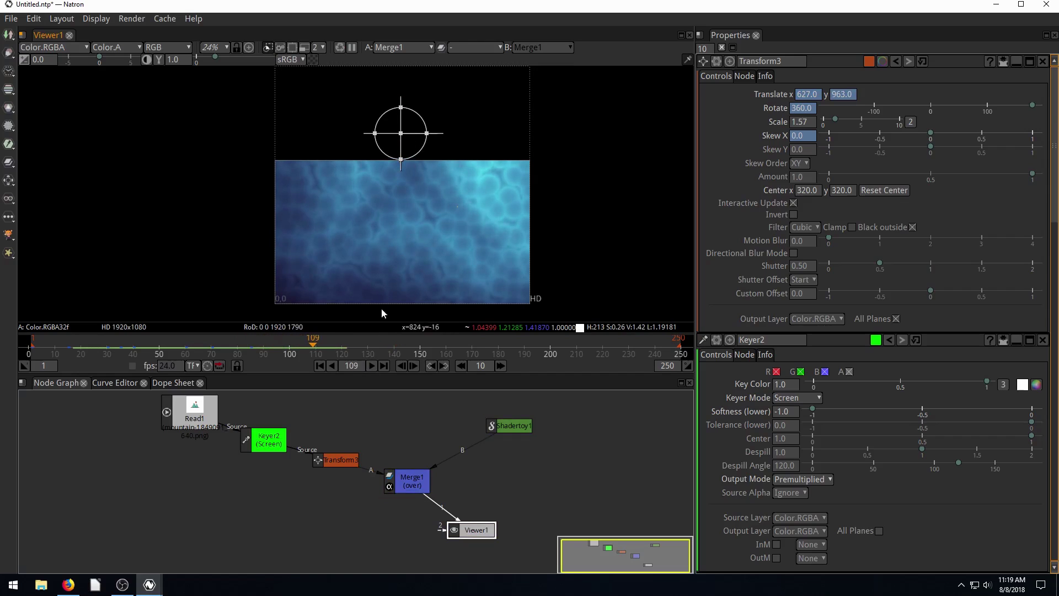
scroll(393, 251, "up", 2)
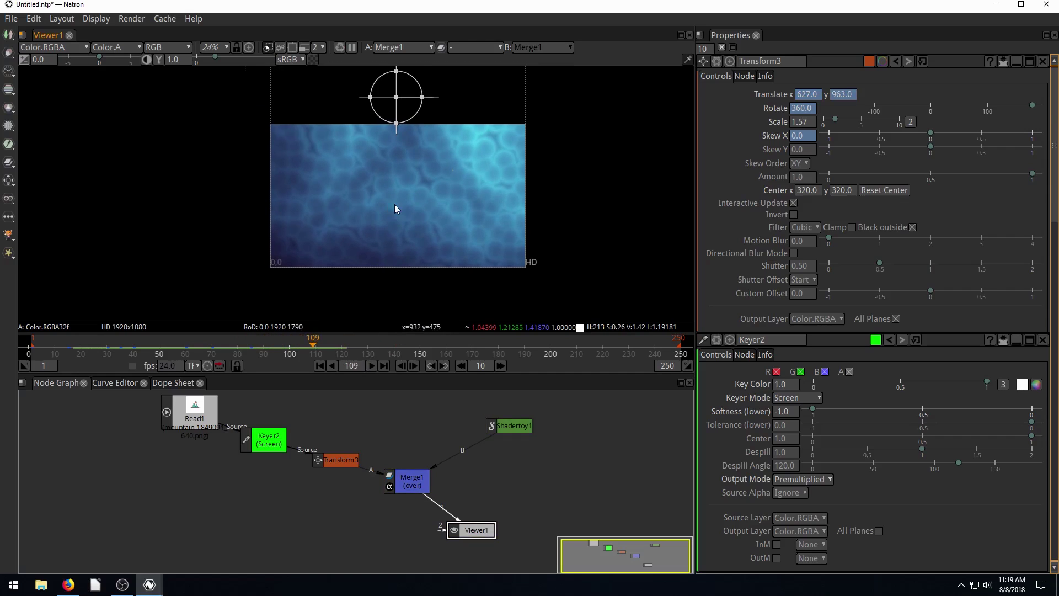
left_click(320, 365)
left_click(372, 366)
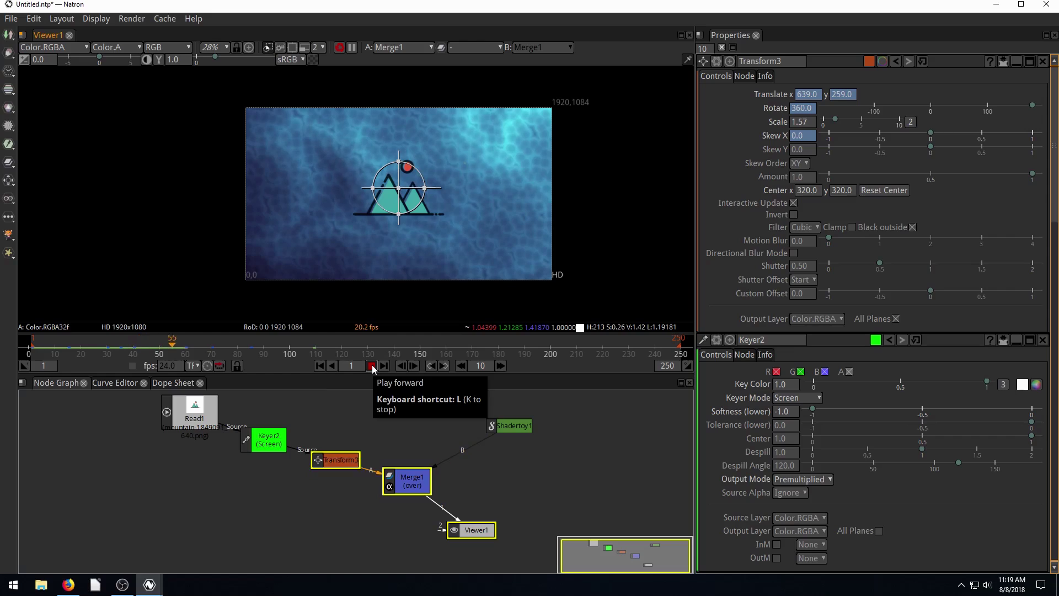
Step: Stop the preview and set the project's last frame to 100
left_click(371, 365)
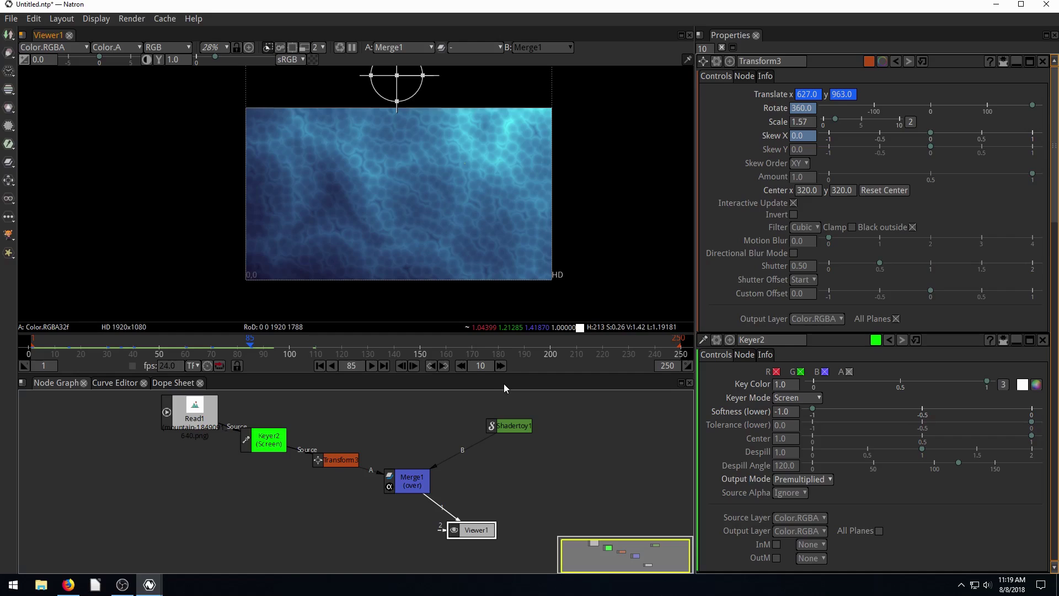
left_click(412, 425)
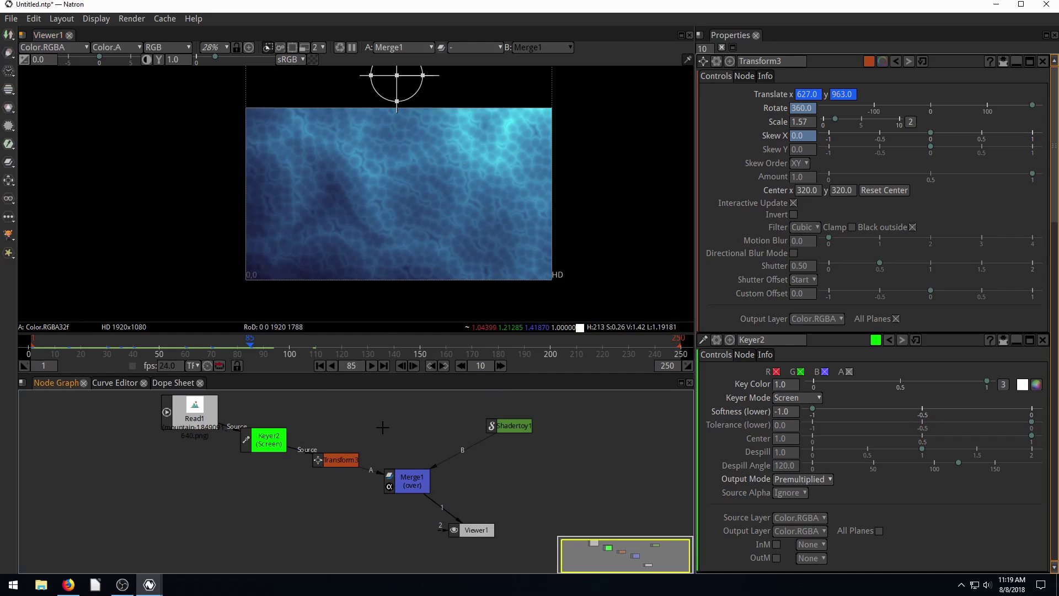
scroll(756, 407, "down", 20)
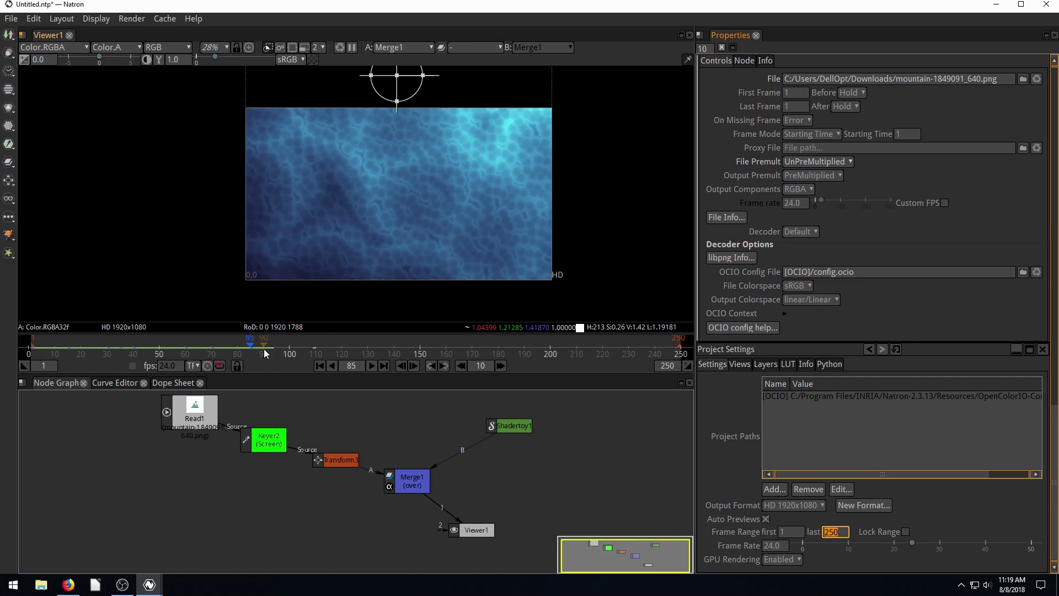
type("100")
key("Return")
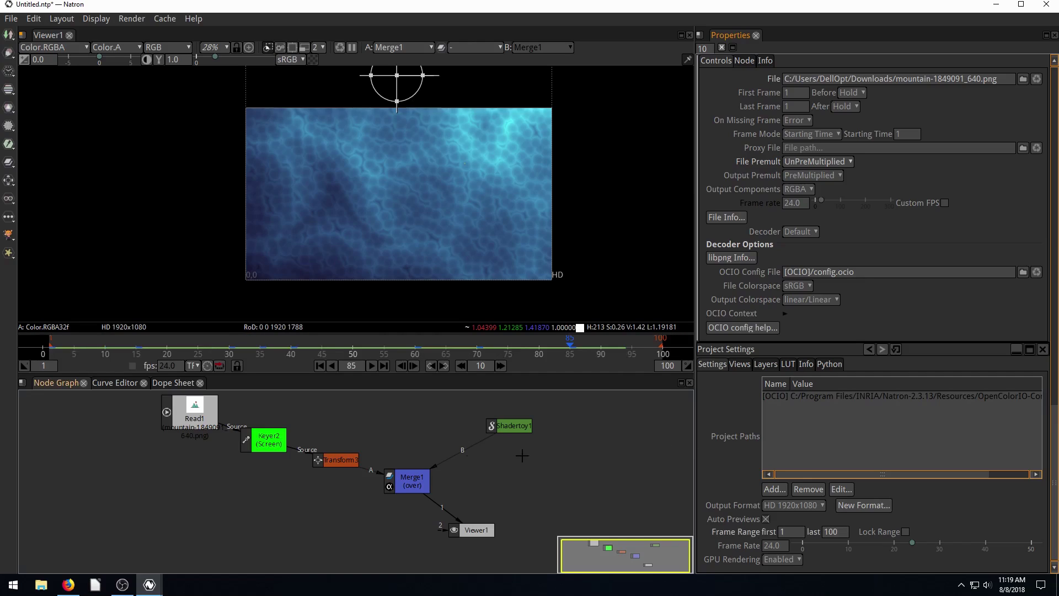
Step: Add a Write node that saves intro.mp4 to the Desktop
left_click(12, 38)
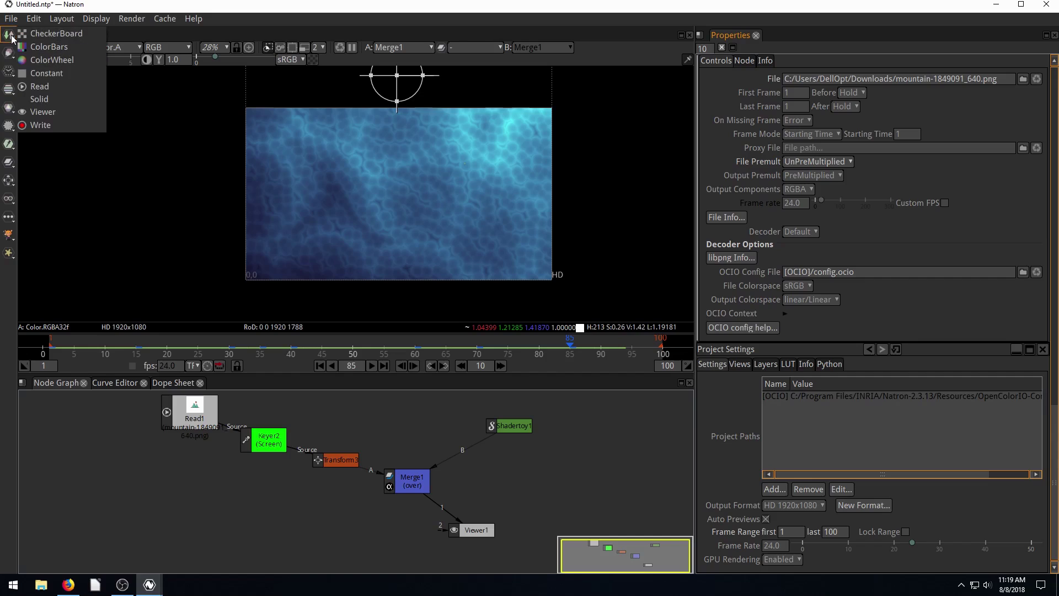
left_click(43, 125)
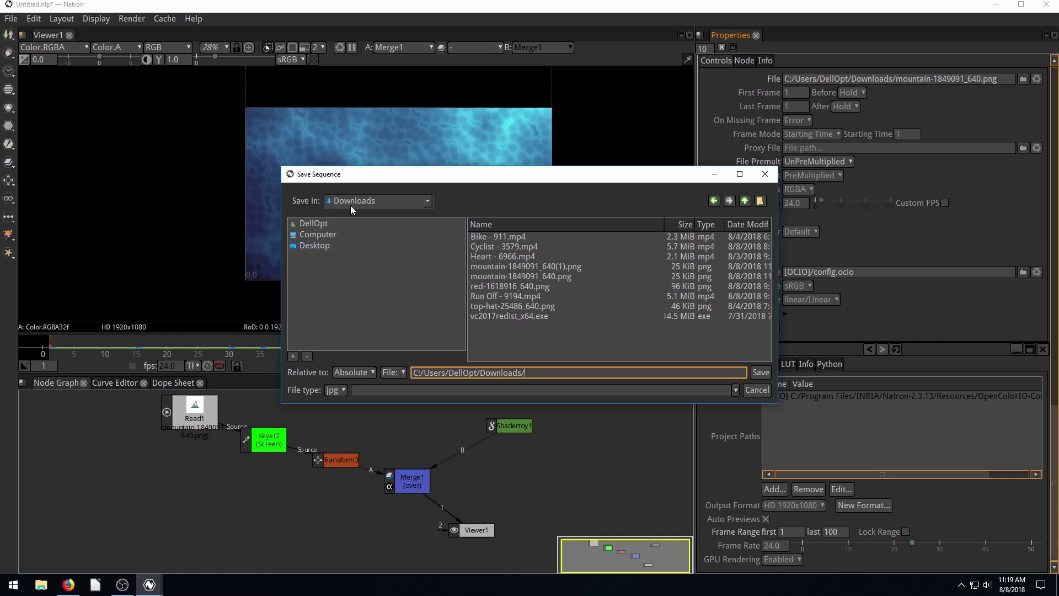
left_click(314, 245)
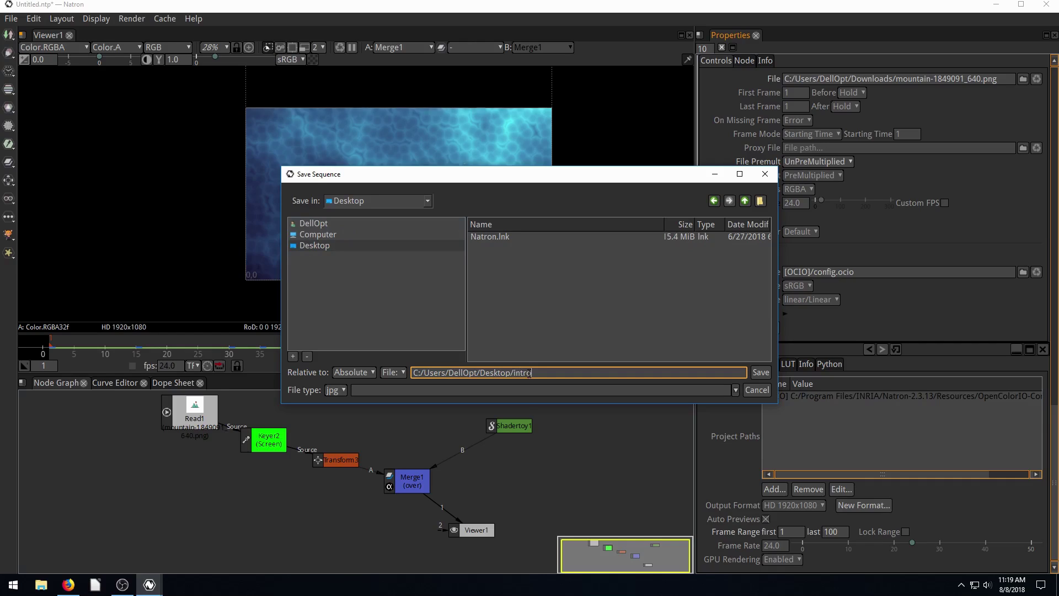
type("intro.mp4")
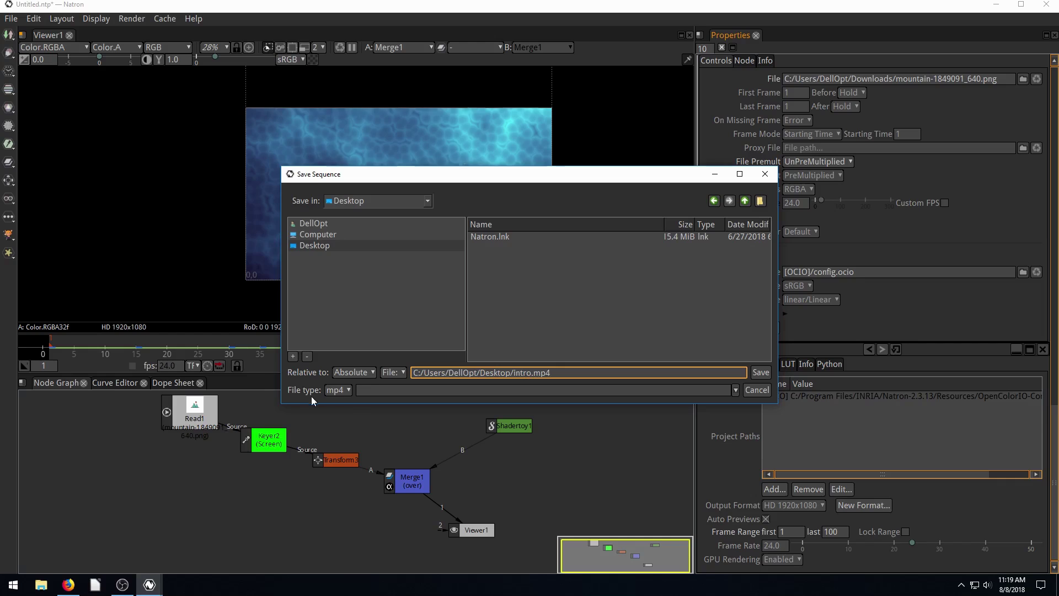
left_click(760, 373)
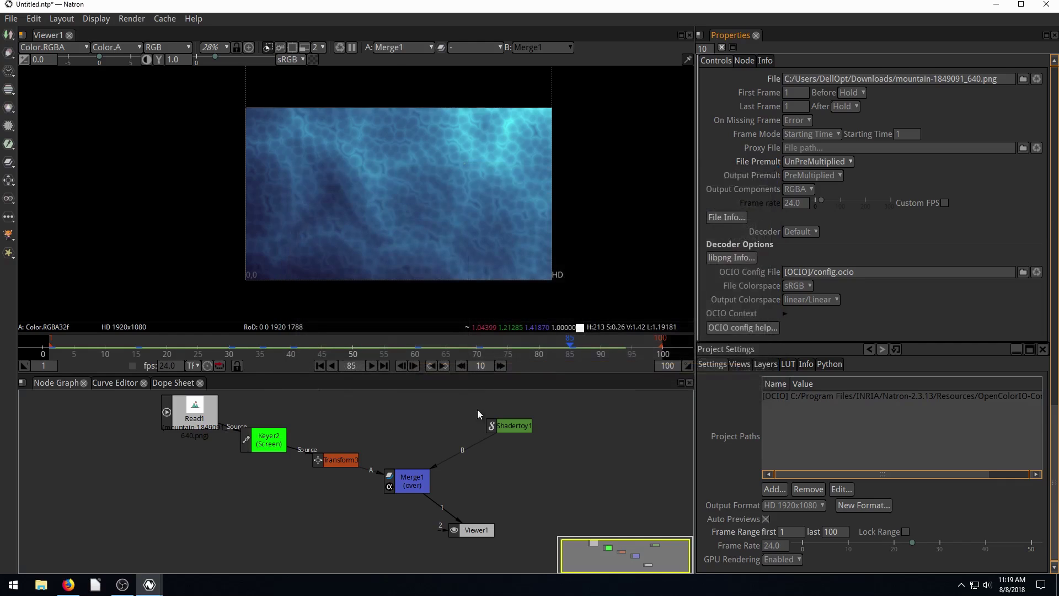
left_click(545, 470)
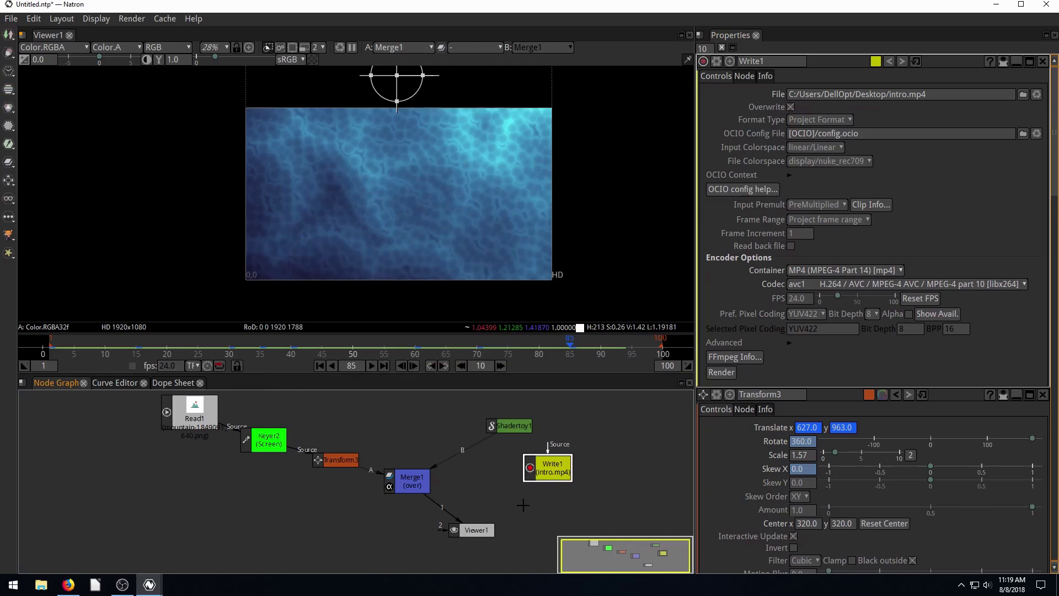
Step: Rearrange Write1 and Viewer1, and connect Merge1's output into Write1
left_click_drag(525, 443, 535, 464)
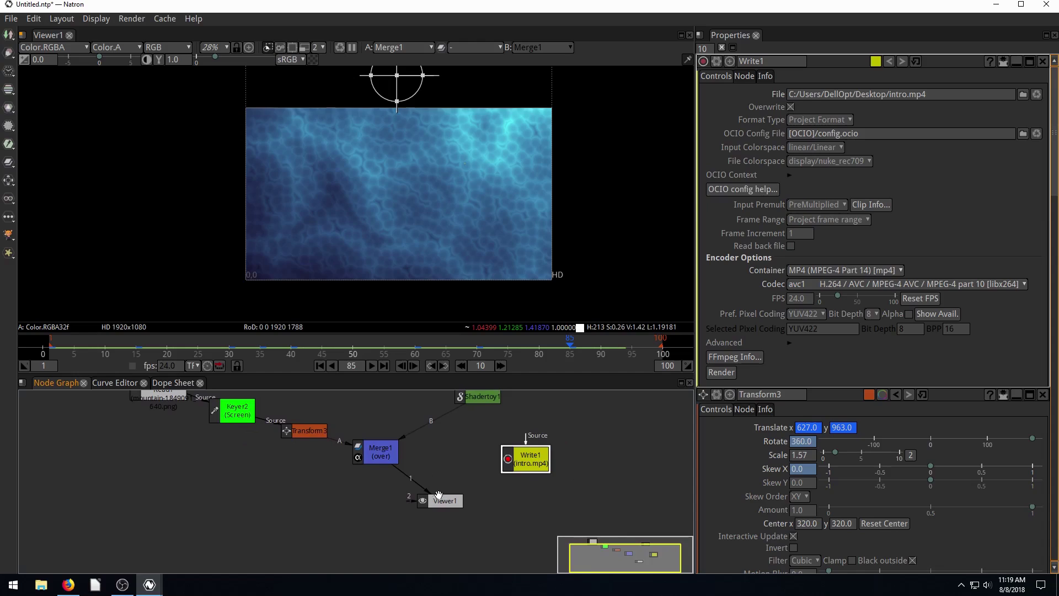
left_click_drag(438, 495, 519, 467)
left_click_drag(414, 509, 454, 520)
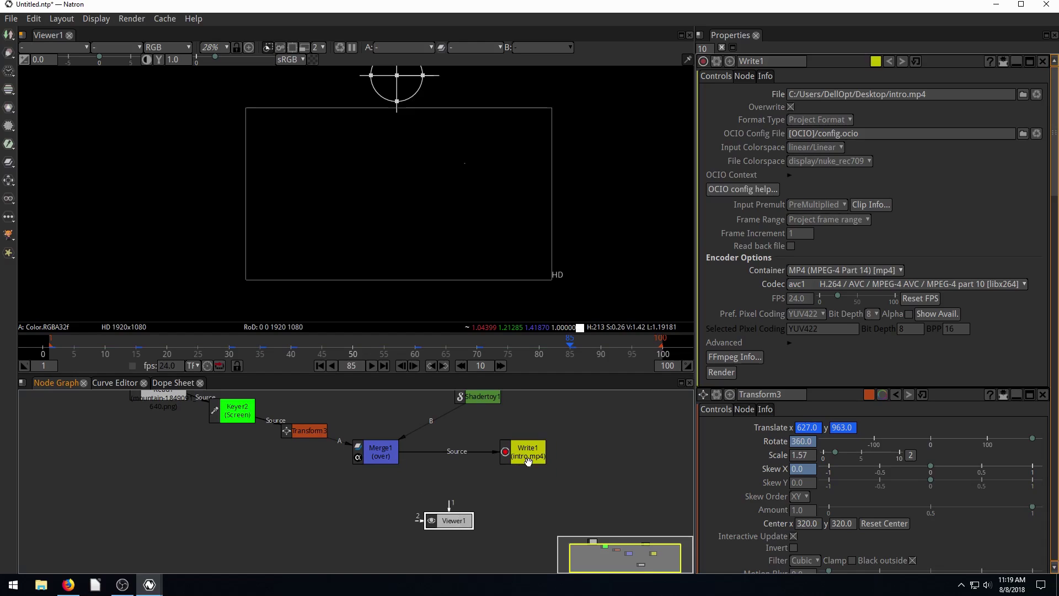
left_click(525, 455)
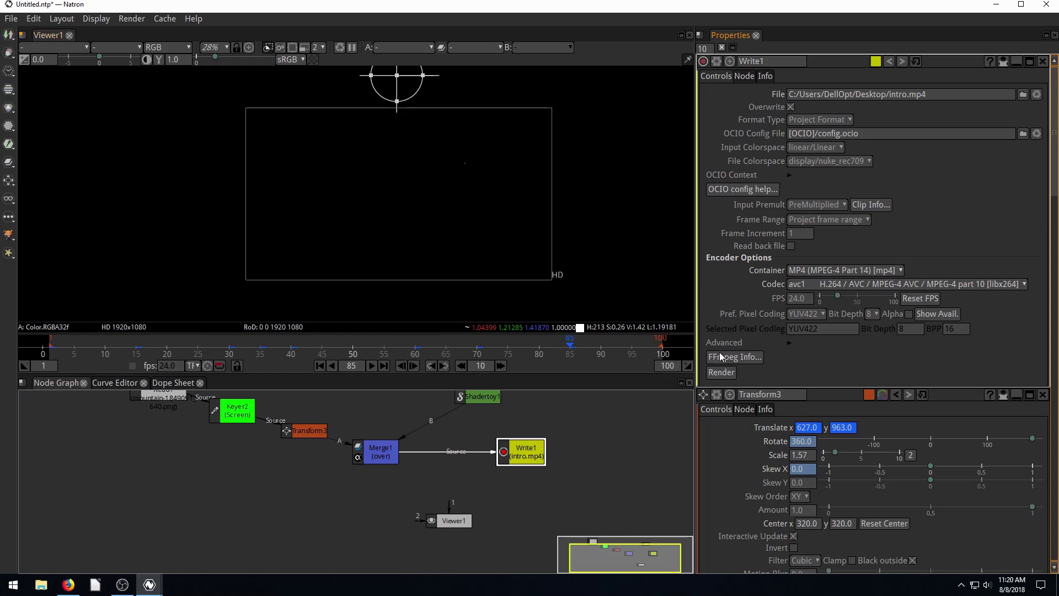
Step: Render frames 1–100 from Write1 to intro.mp4
scroll(805, 342, "down", 15)
scroll(769, 487, "down", 10)
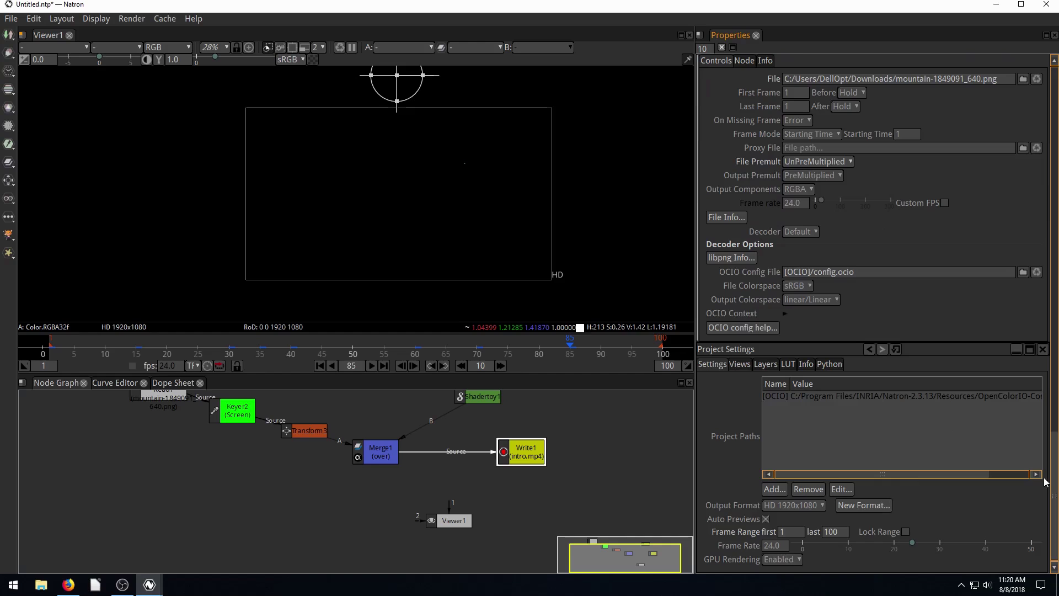
left_click_drag(1054, 482, 1051, 72)
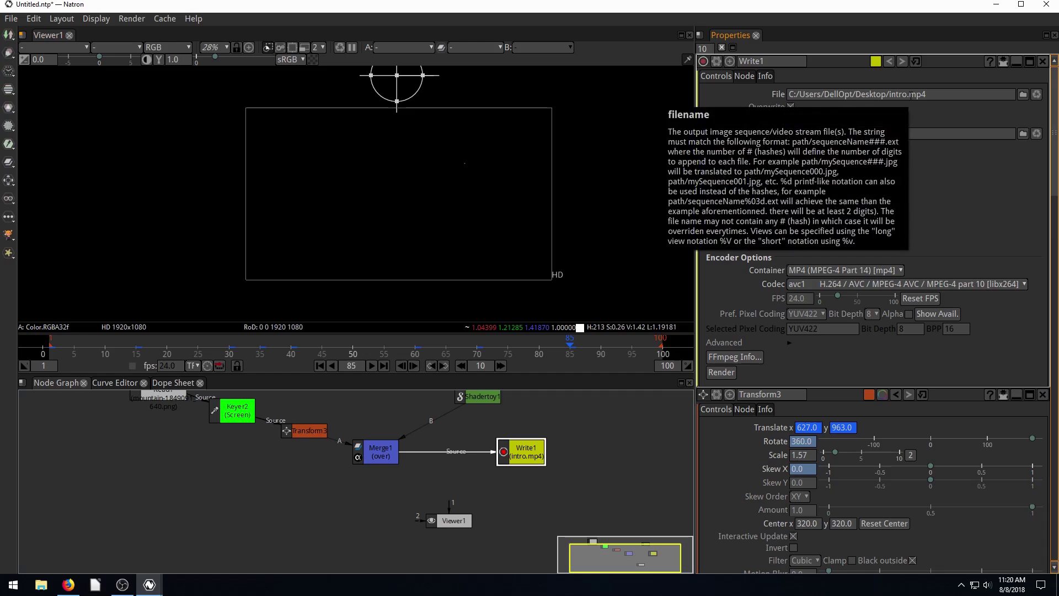
left_click(717, 372)
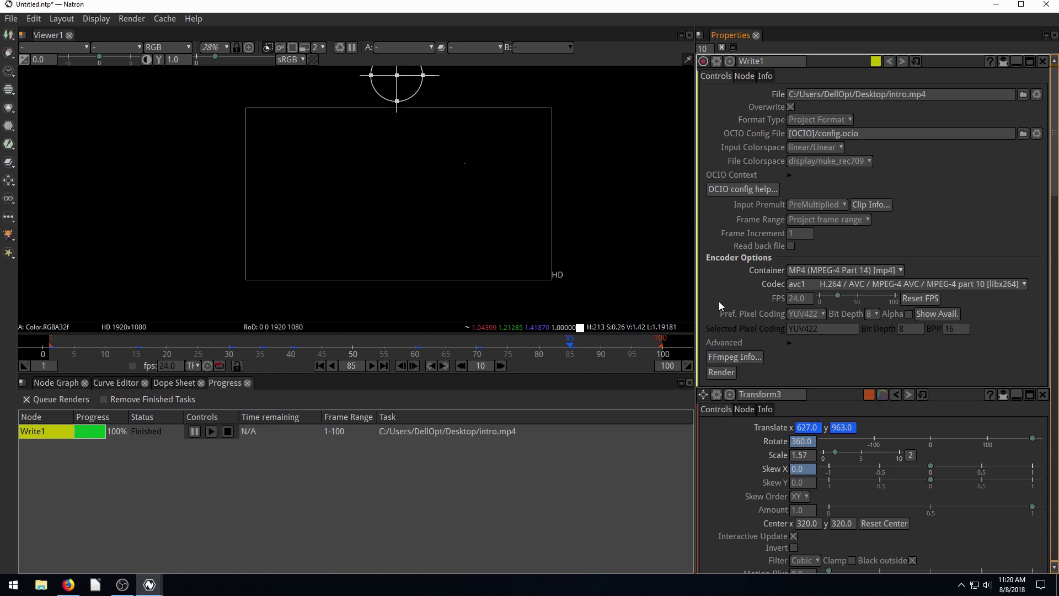
Step: Set Write1's frame range to Manual with Last Frame 1, then close Natron
left_click(810, 218)
left_click(813, 257)
double_click(801, 247)
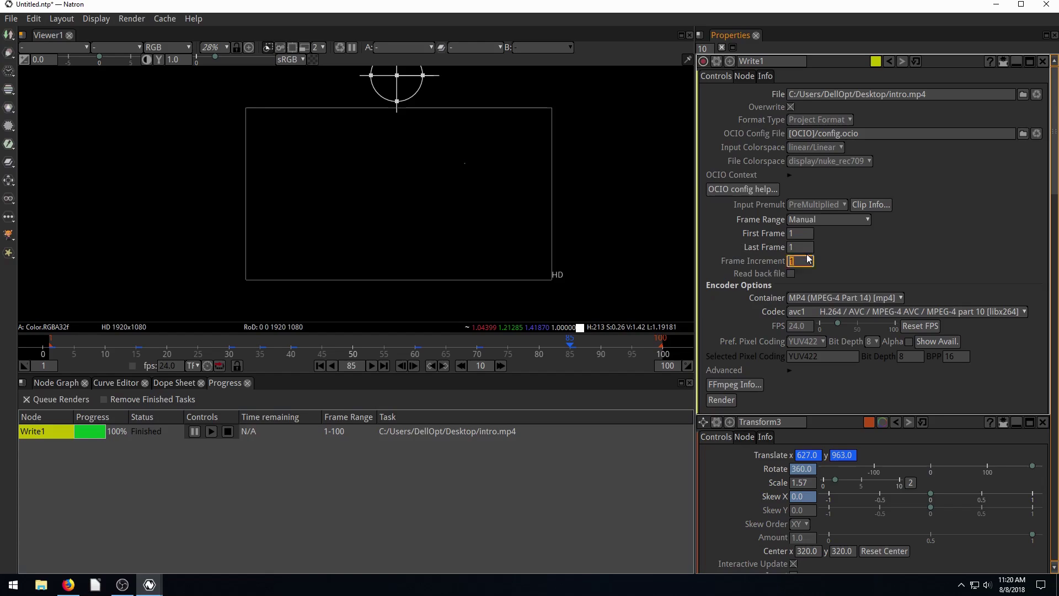
type("1")
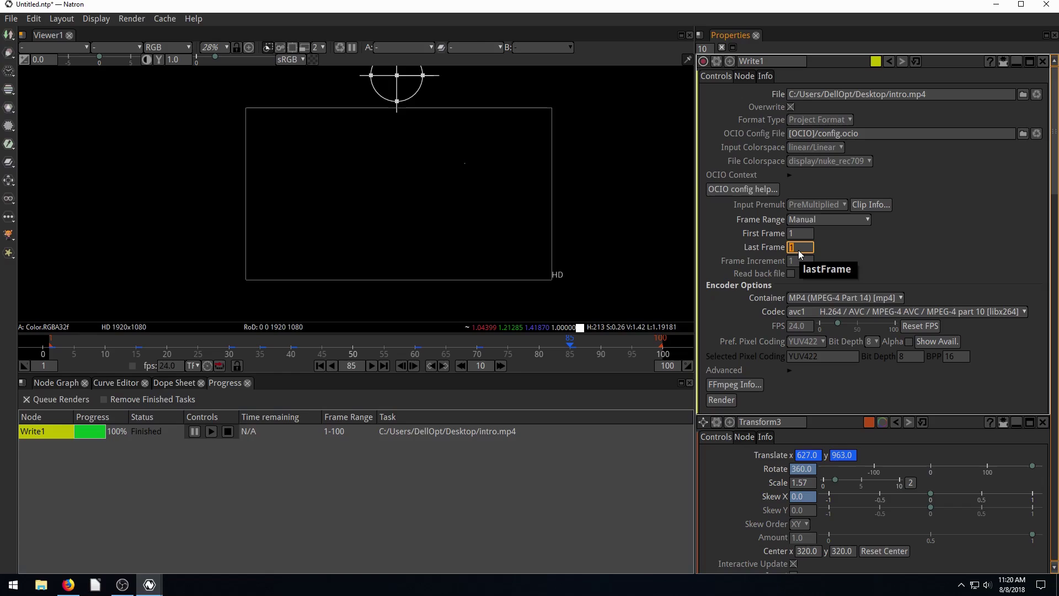
left_click(730, 225)
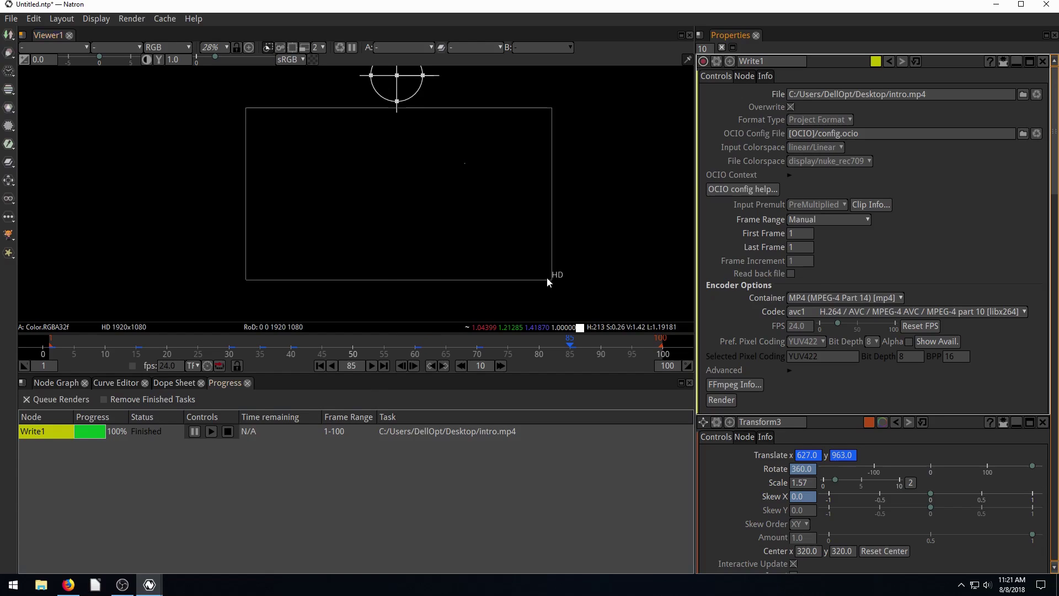
left_click(1047, 5)
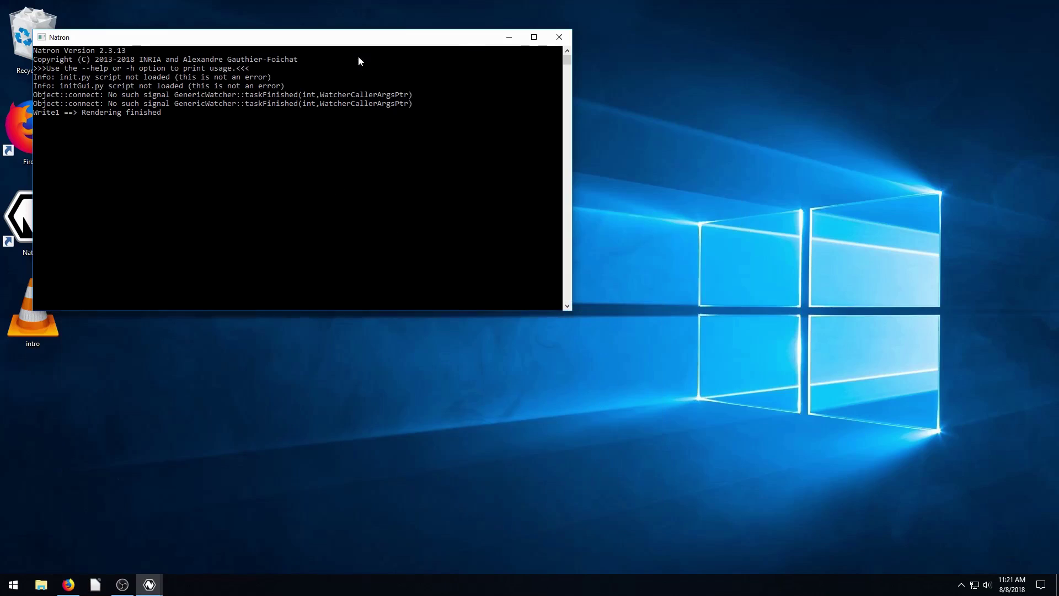
Step: Play the desktop intro video in VLC, then bring the Natron project window back
left_click(509, 37)
double_click(33, 312)
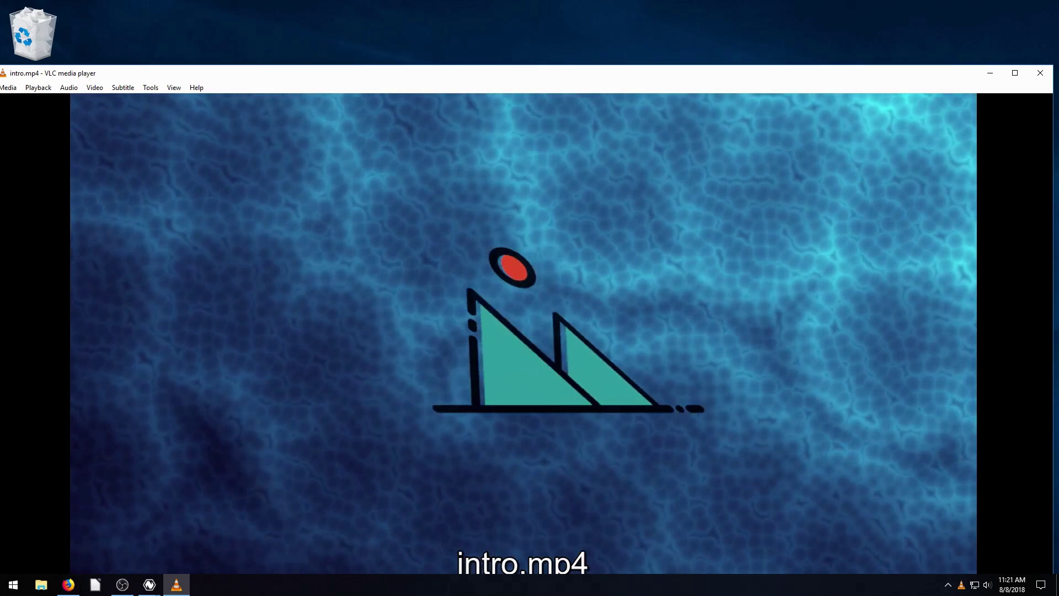
mouse_move(149, 584)
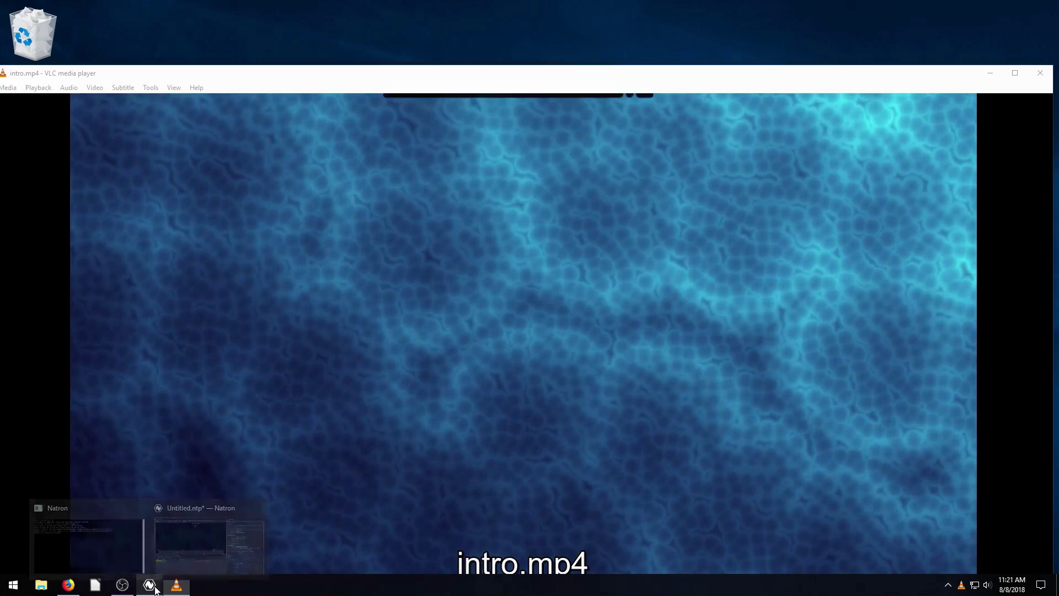
left_click(182, 545)
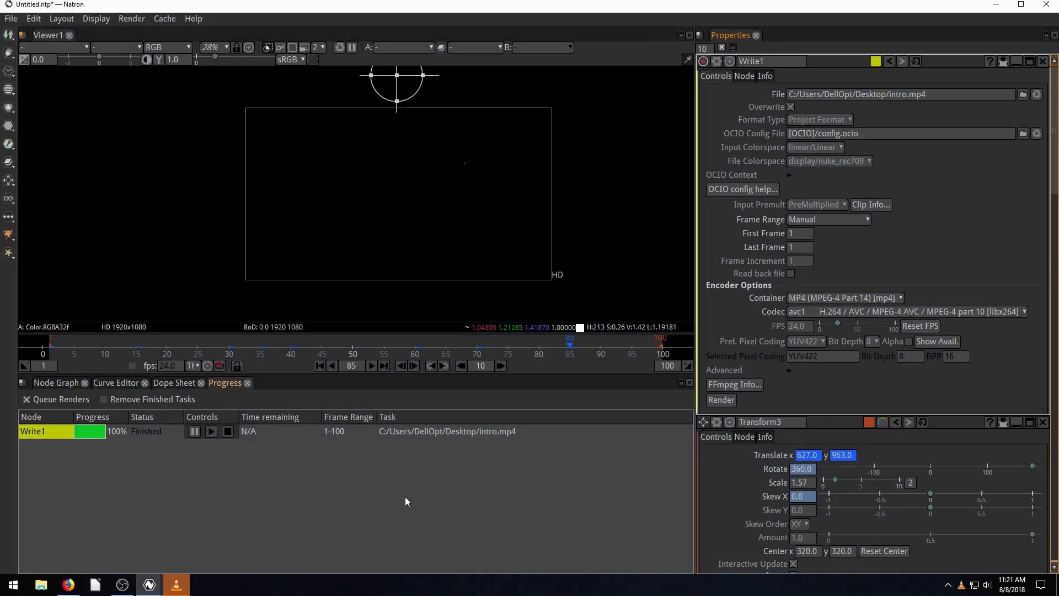